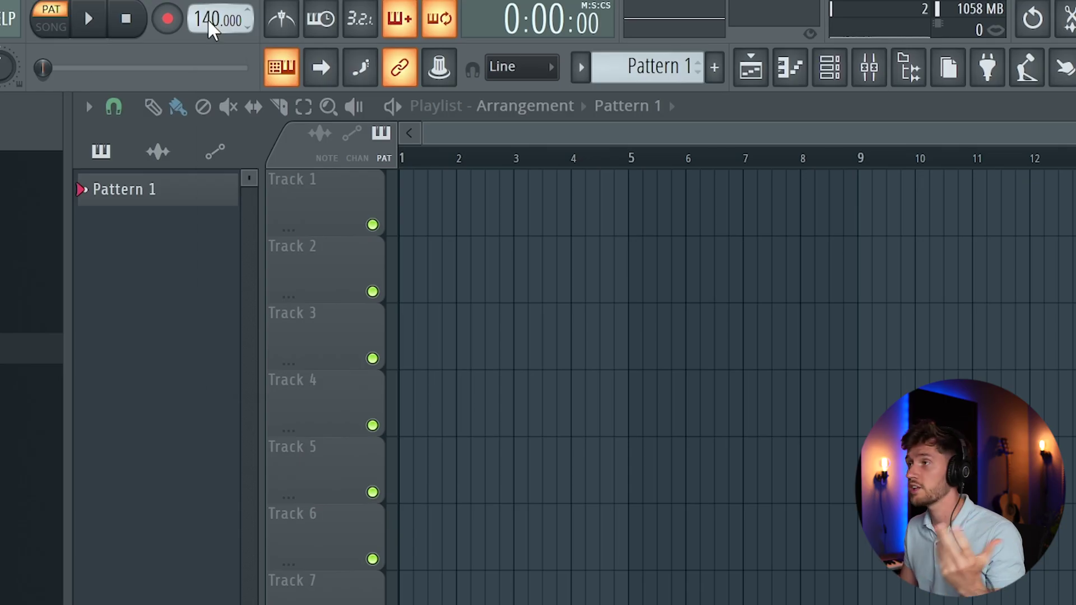
- Set the project tempo to 100 BPM
{"action": "right_click", "coordinate": [209, 21]}
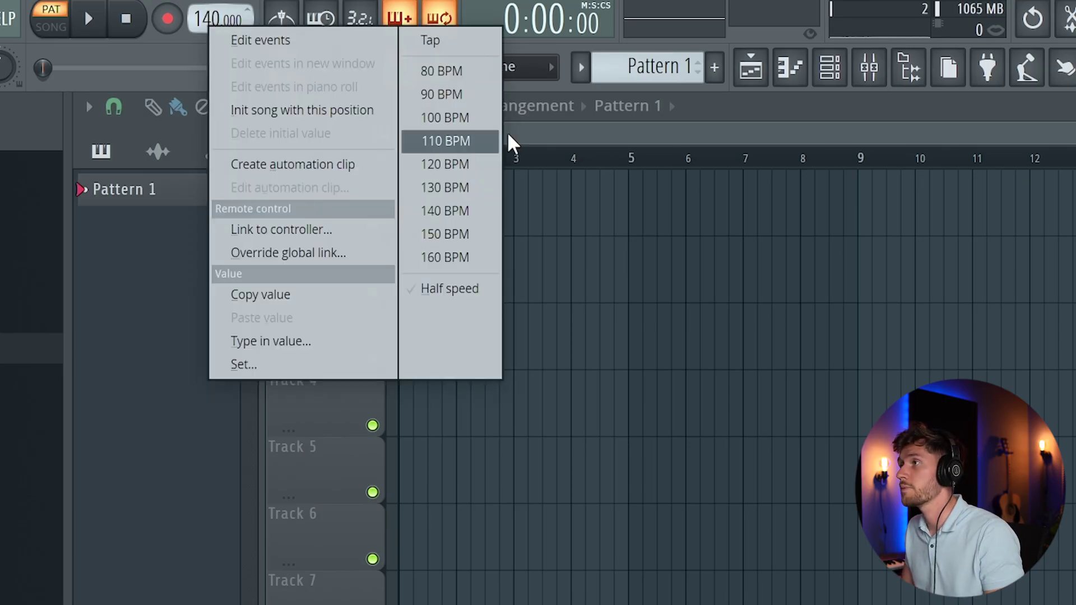
{"action": "left_click", "coordinate": [418, 109]}
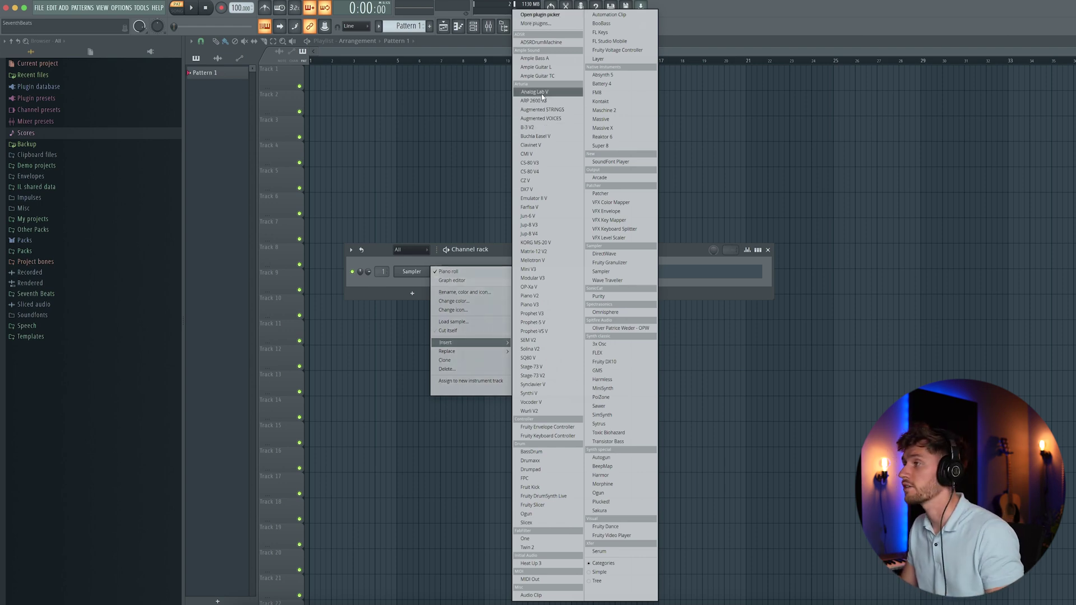
- Add an Analog Lab V instrument channel, load the Rom1B 27-LUTE preset and close the plugin window
{"action": "left_click", "coordinate": [541, 93]}
{"action": "left_click", "coordinate": [258, 148]}
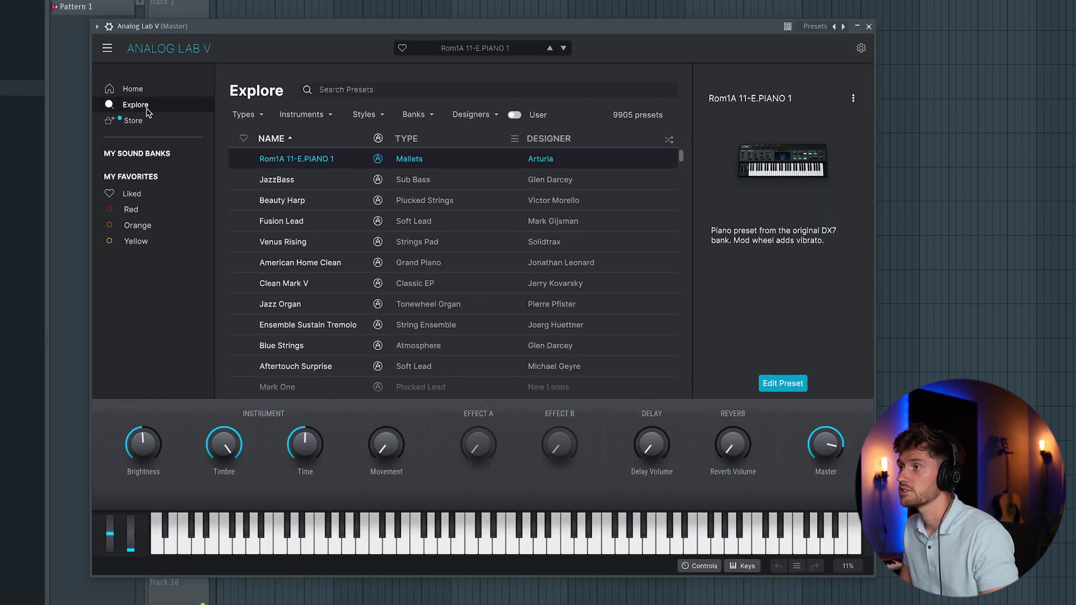
{"action": "left_click", "coordinate": [391, 223]}
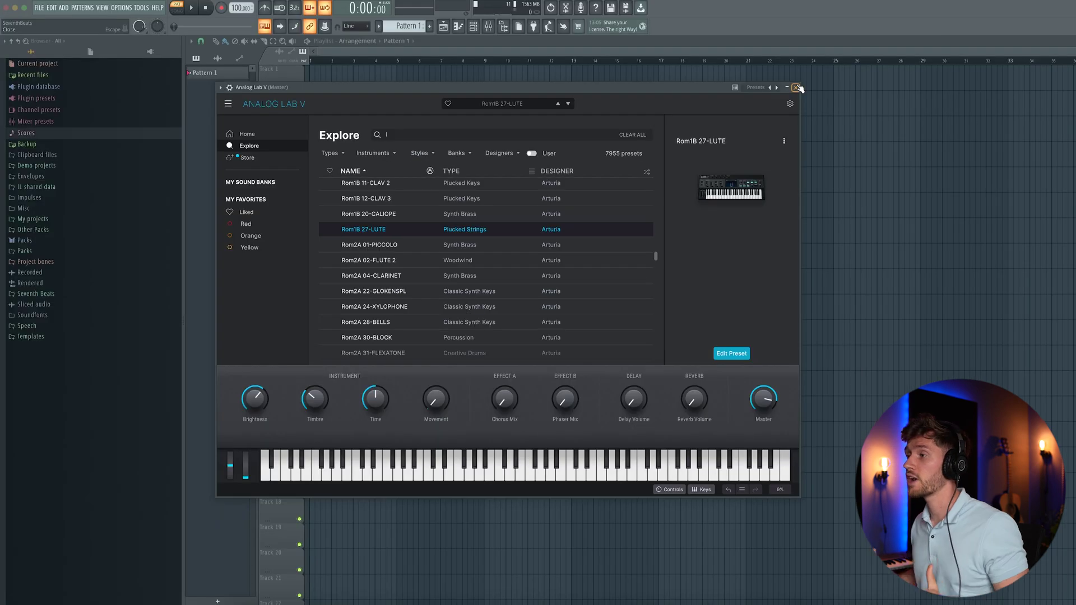
{"action": "left_click", "coordinate": [796, 88]}
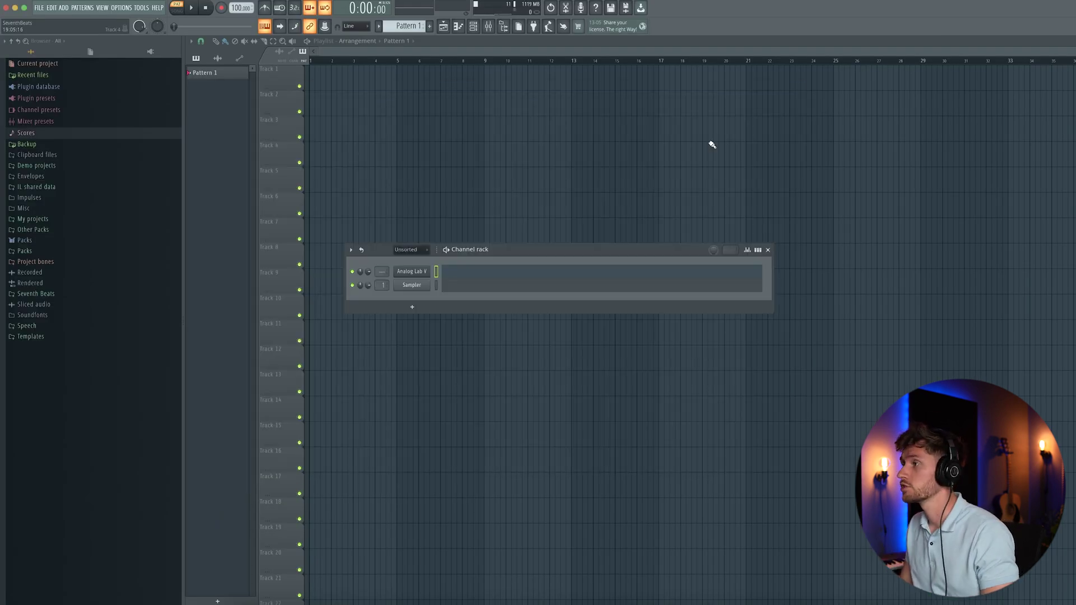
- Open the Analog Lab V channel's piano roll and set the scale highlighting root note to F
{"action": "left_click", "coordinate": [505, 272]}
{"action": "left_click", "coordinate": [58, 6]}
{"action": "mouse_move", "coordinate": [78, 59]}
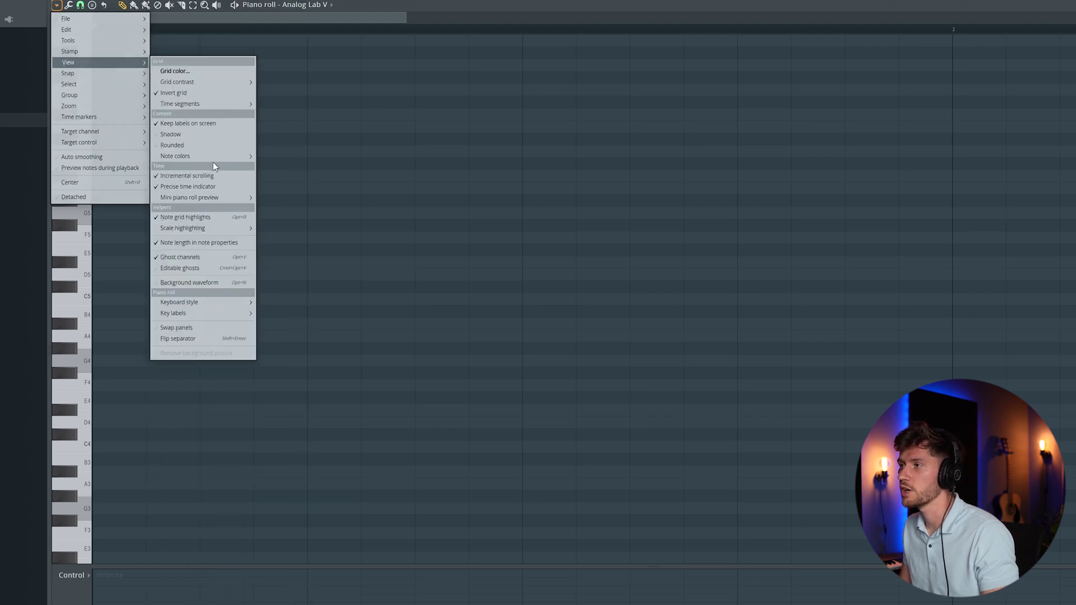
{"action": "mouse_move", "coordinate": [191, 228]}
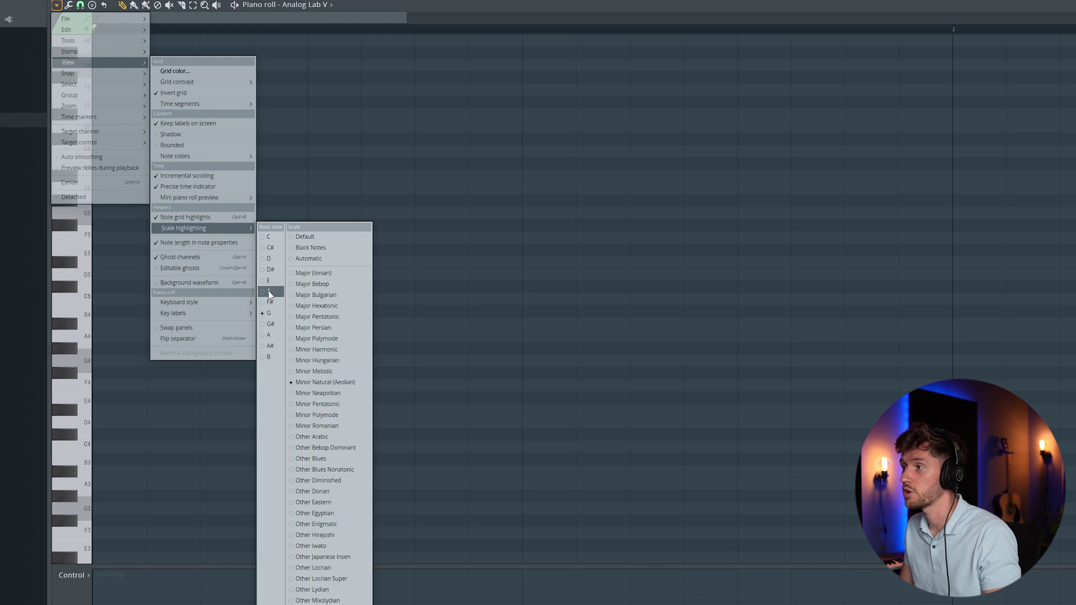
{"action": "left_click", "coordinate": [269, 292]}
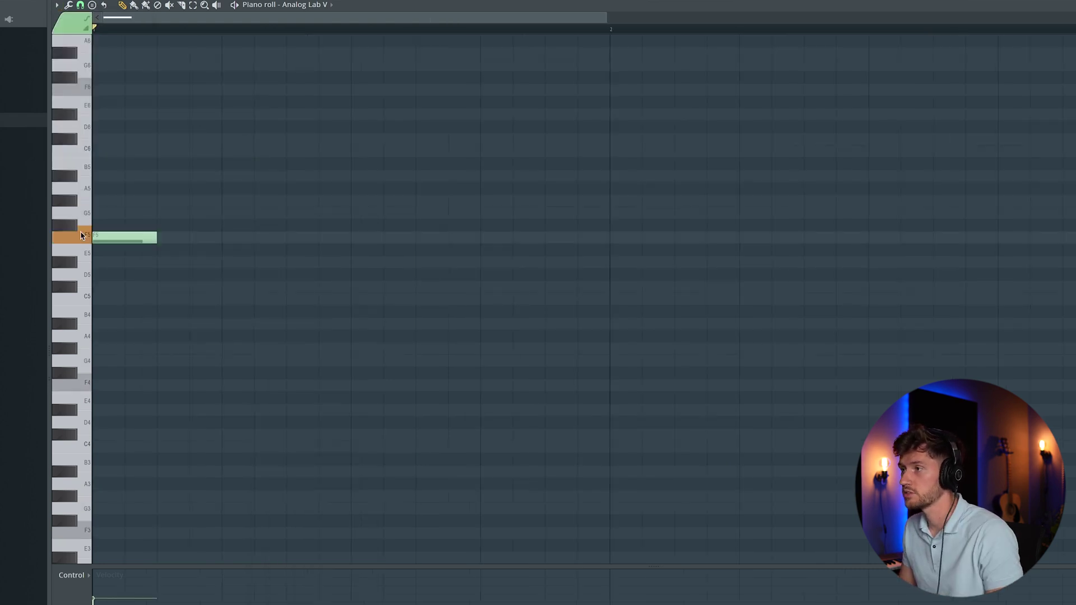
- Build a one-bar chord in bar 1 from the notes C5, F5, C6 and D#6, and play it
{"action": "left_click", "coordinate": [92, 148]}
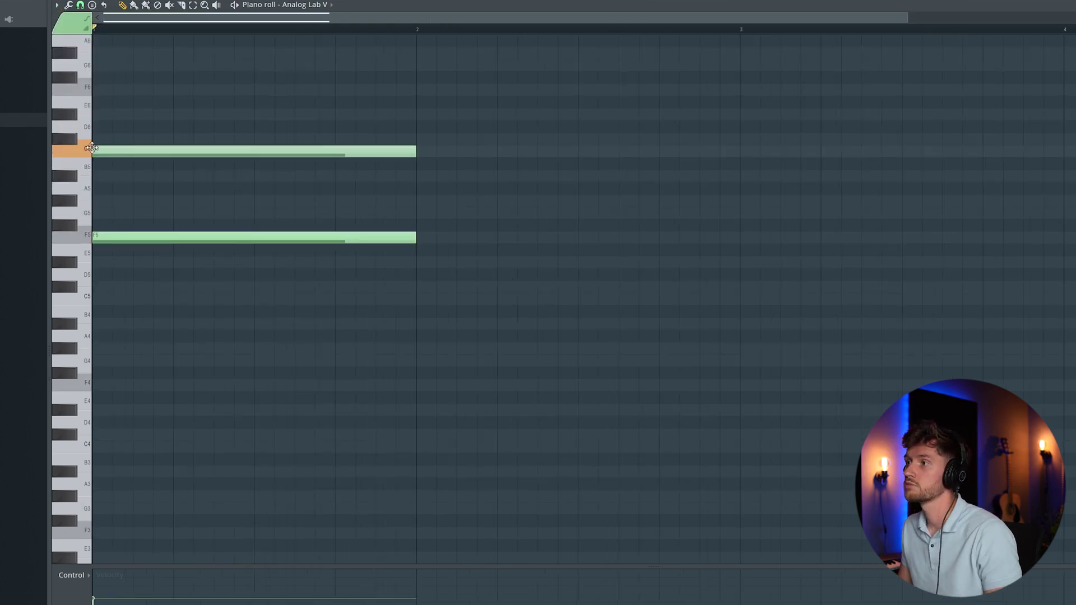
{"action": "left_click", "coordinate": [98, 301]}
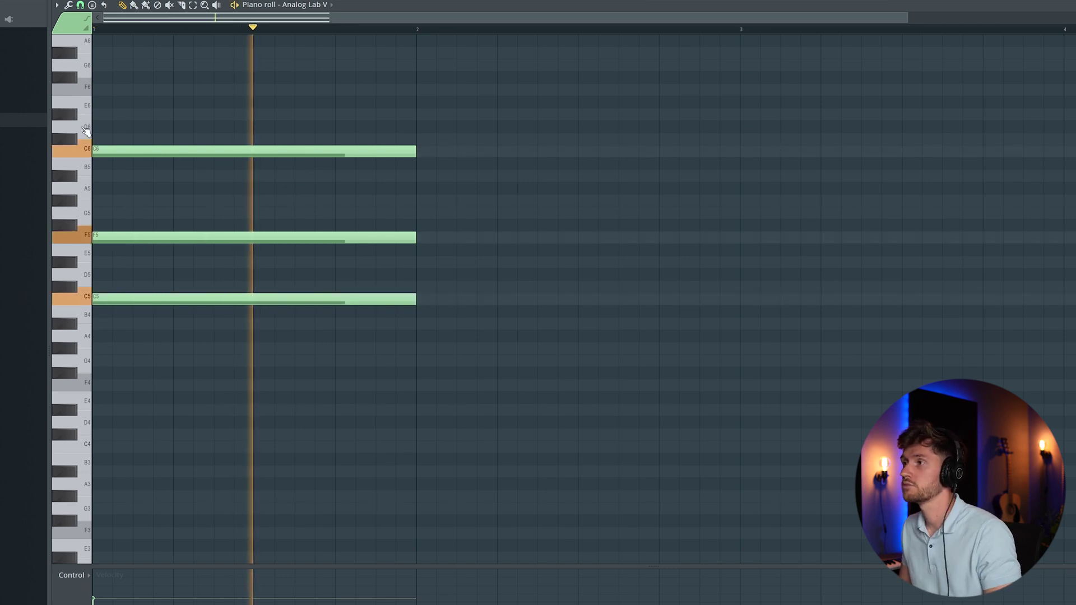
{"action": "left_click", "coordinate": [93, 114]}
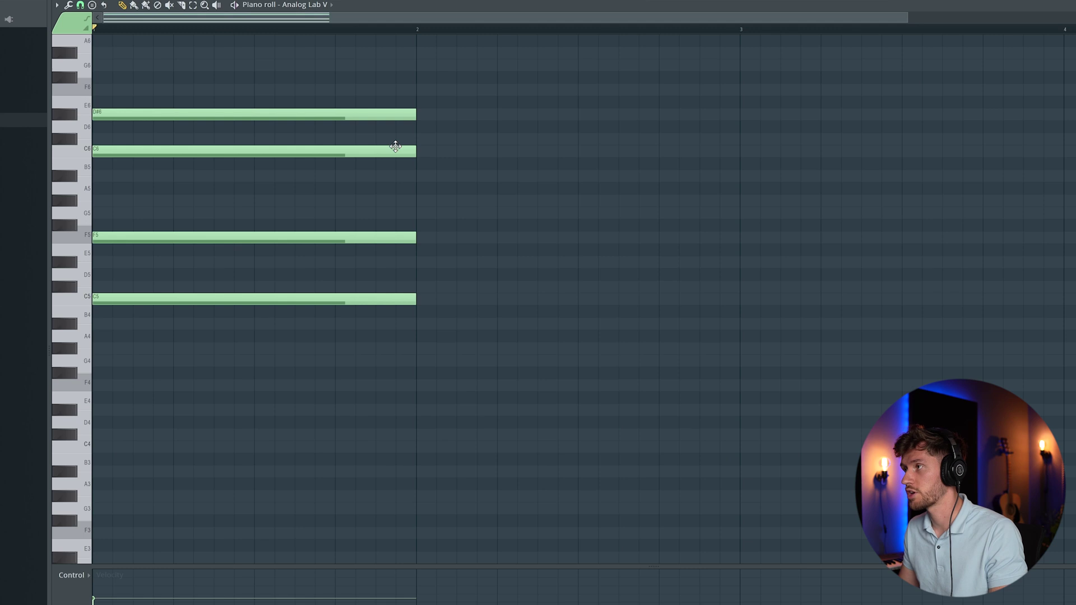
{"action": "key", "text": "space"}
- Duplicate the first chord into bar 2, move its D#6 to G#5 and its C5 to C#5, and play both chords
{"action": "key", "text": "ctrl+a"}
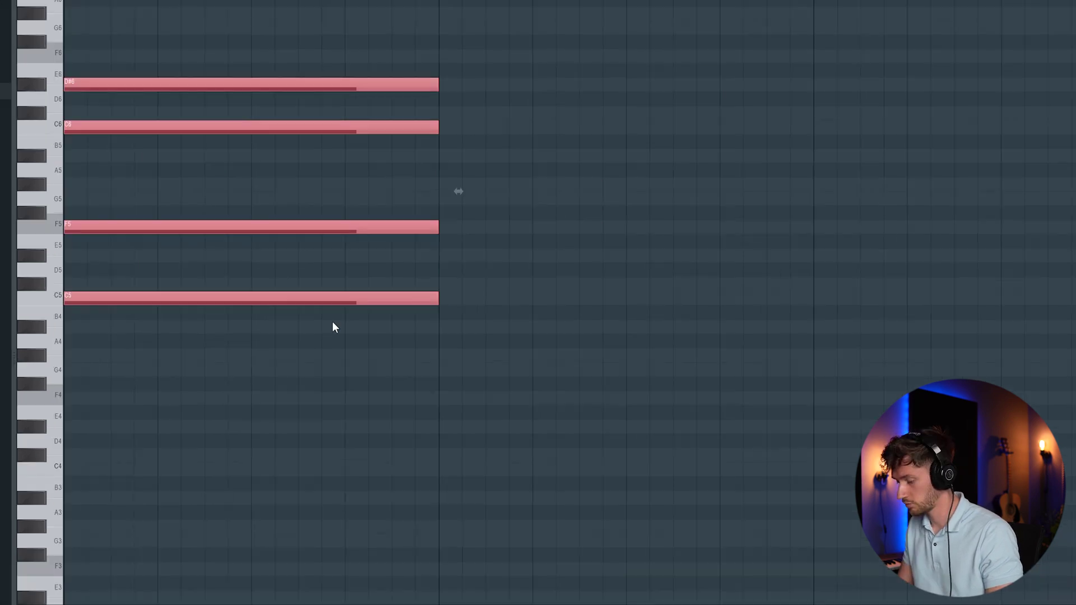
{"action": "key", "text": "ctrl+b"}
{"action": "scroll", "coordinate": [351, 317], "scroll_direction": "up", "scroll_amount": 2}
{"action": "left_click_drag", "start_coordinate": [464, 168], "coordinate": [470, 272]}
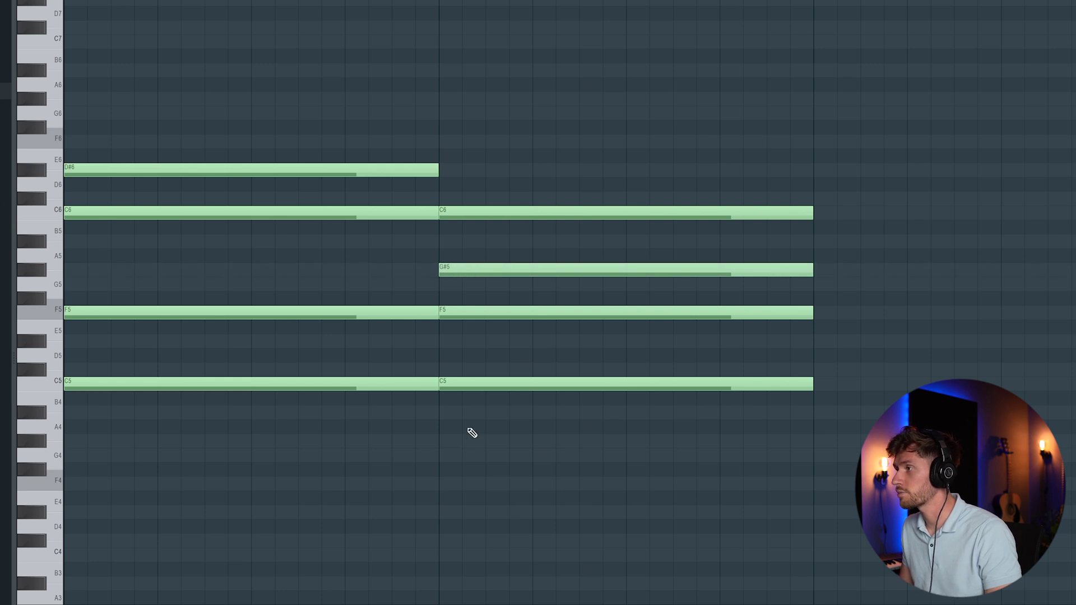
{"action": "left_click_drag", "start_coordinate": [473, 370], "coordinate": [473, 368]}
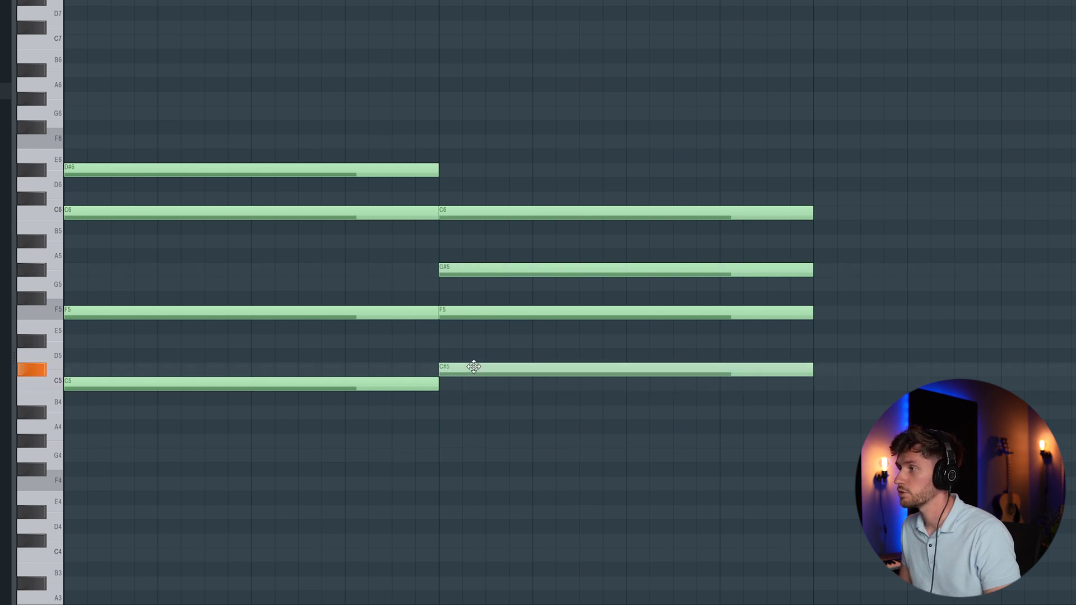
{"action": "key", "text": "space"}
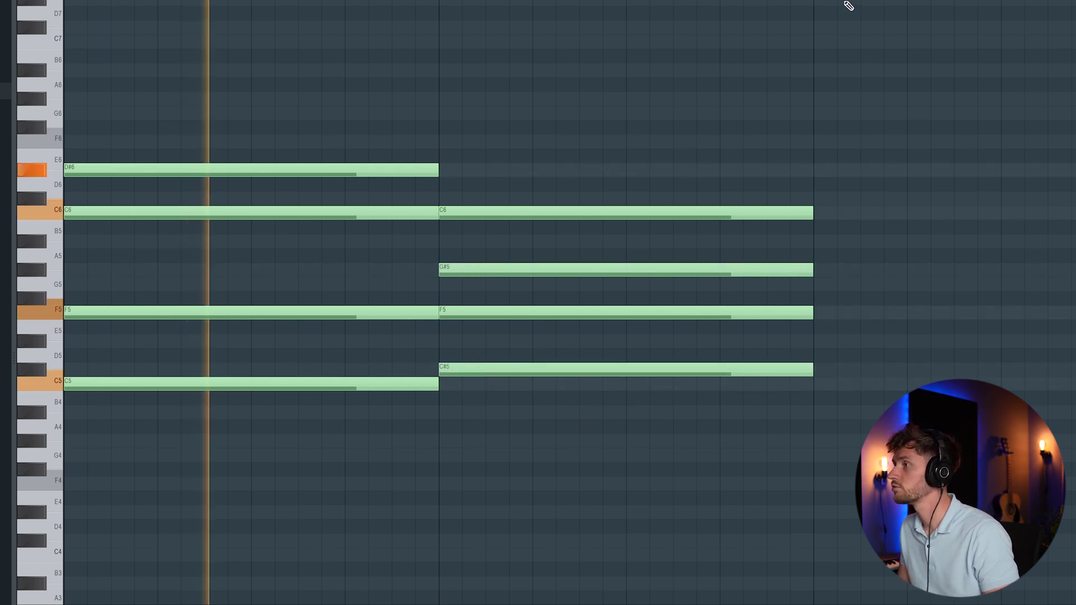
{"action": "scroll", "coordinate": [639, 340], "scroll_direction": "down", "scroll_amount": 2}
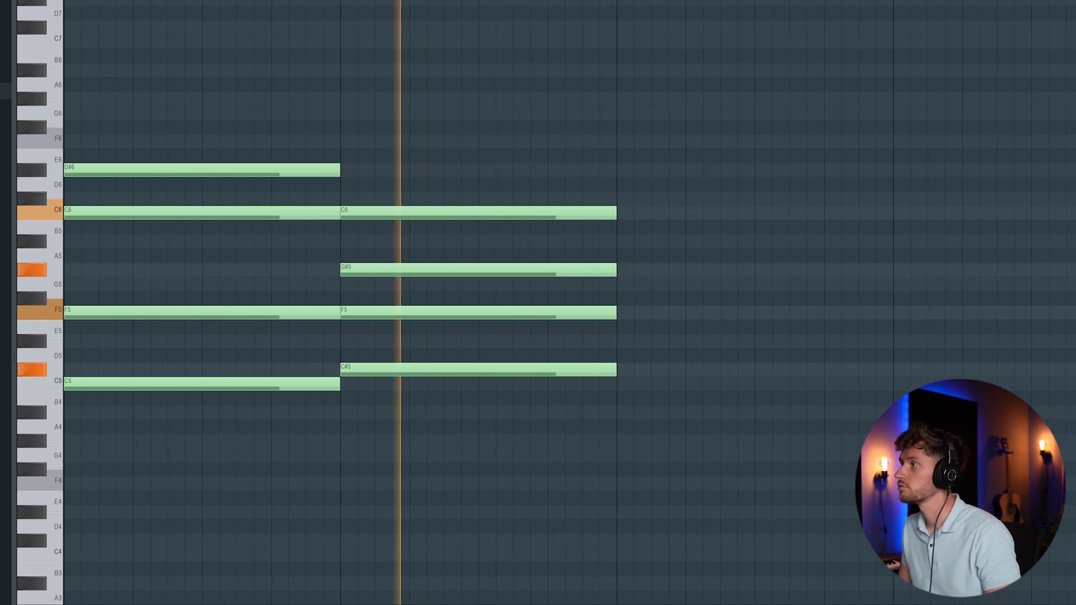
{"action": "key", "text": "space"}
- Add a third one-bar chord in bar 3 from the notes D#5, G5 and C#6, and play the progression
{"action": "left_click", "coordinate": [639, 339]}
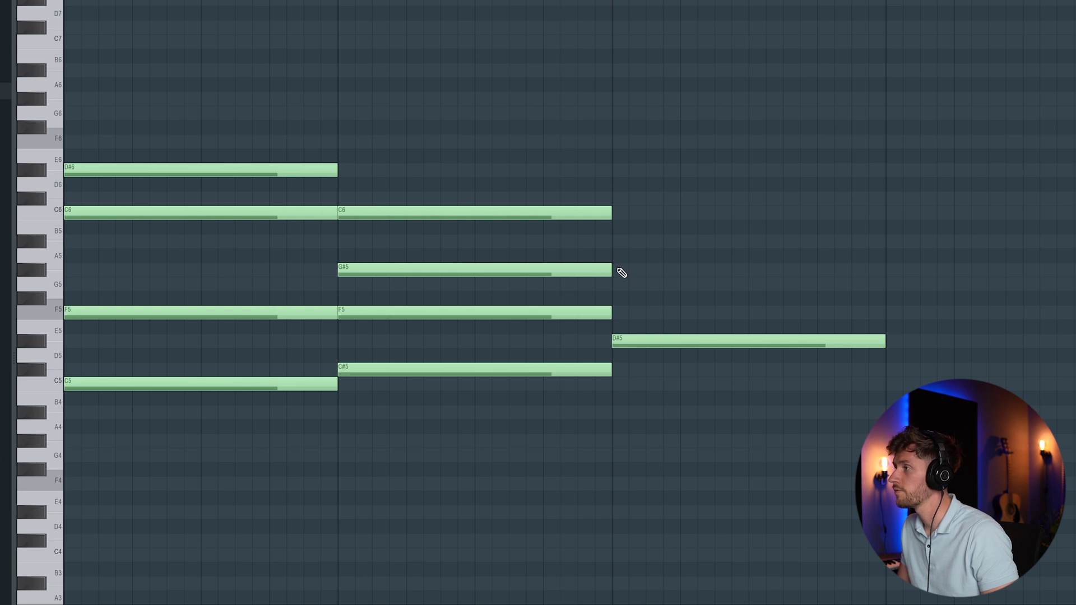
{"action": "left_click", "coordinate": [664, 285]}
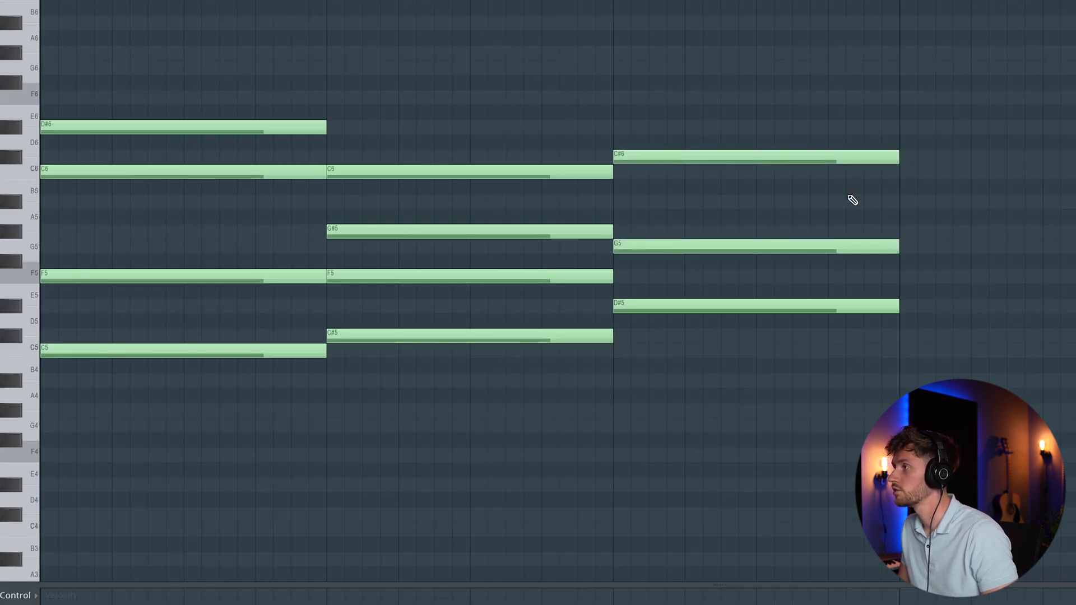
{"action": "key", "text": "space"}
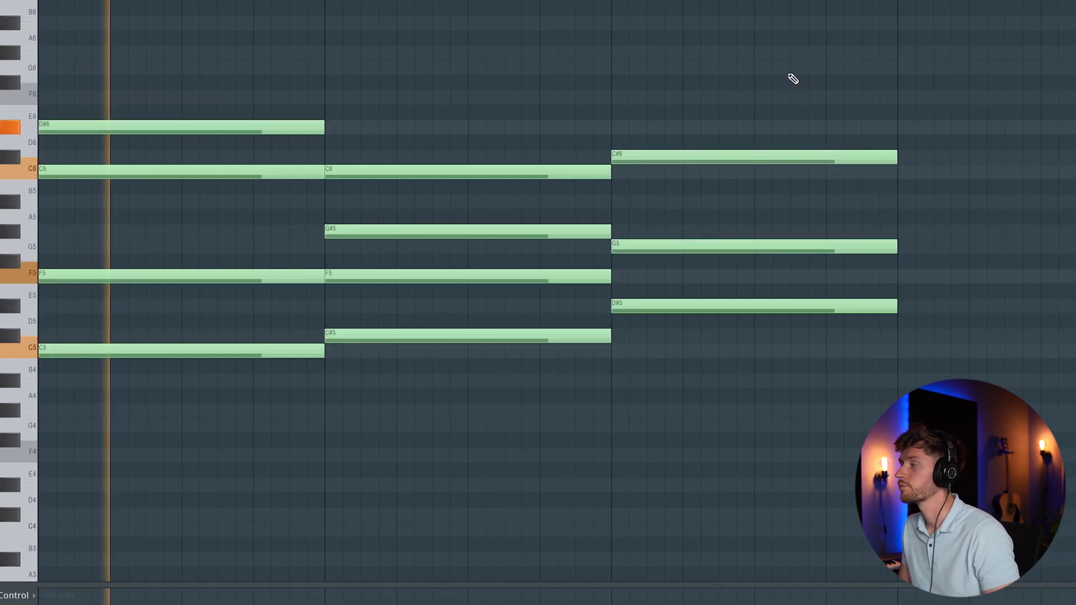
{"action": "scroll", "coordinate": [981, 264], "scroll_direction": "down", "scroll_amount": 2}
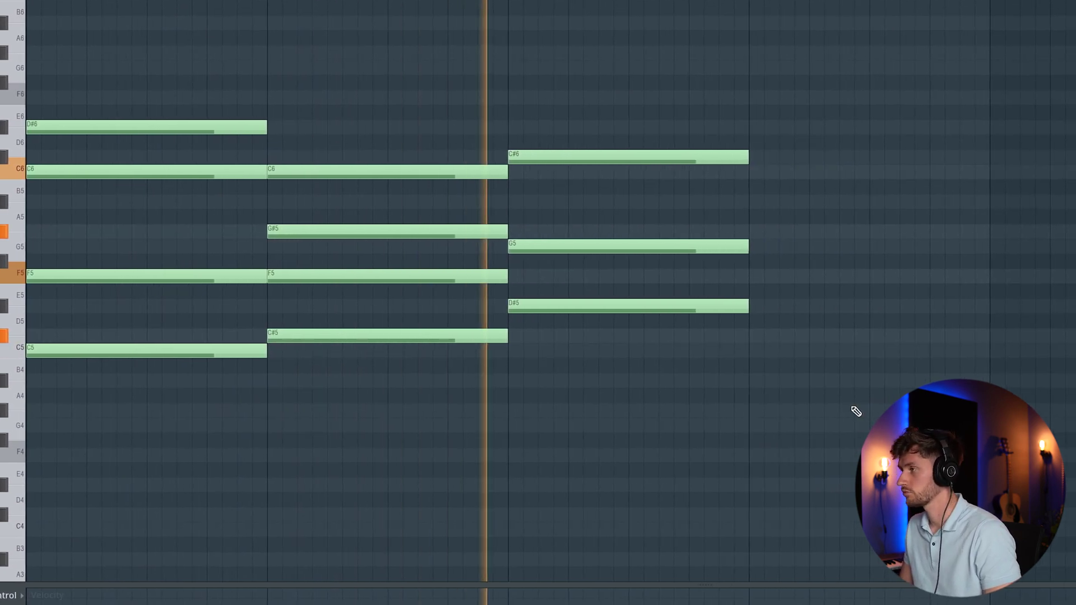
{"action": "key", "text": "space"}
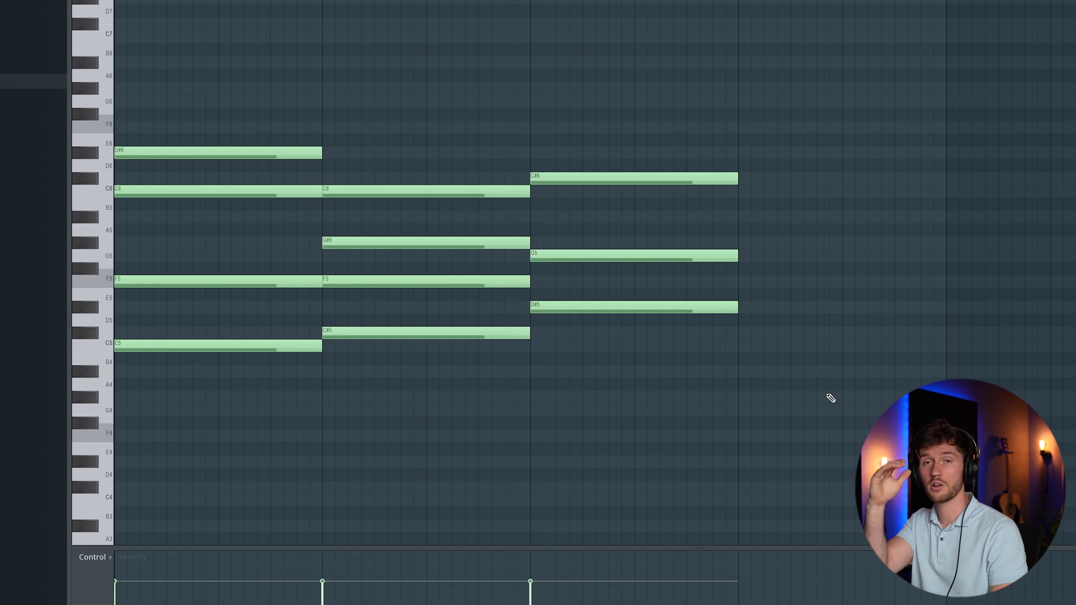
- Copy the second chord into bar 4, change its notes to C5, D#5, G5 and A#5, and play the progression
{"action": "left_click_drag", "start_coordinate": [527, 168], "coordinate": [462, 389]}
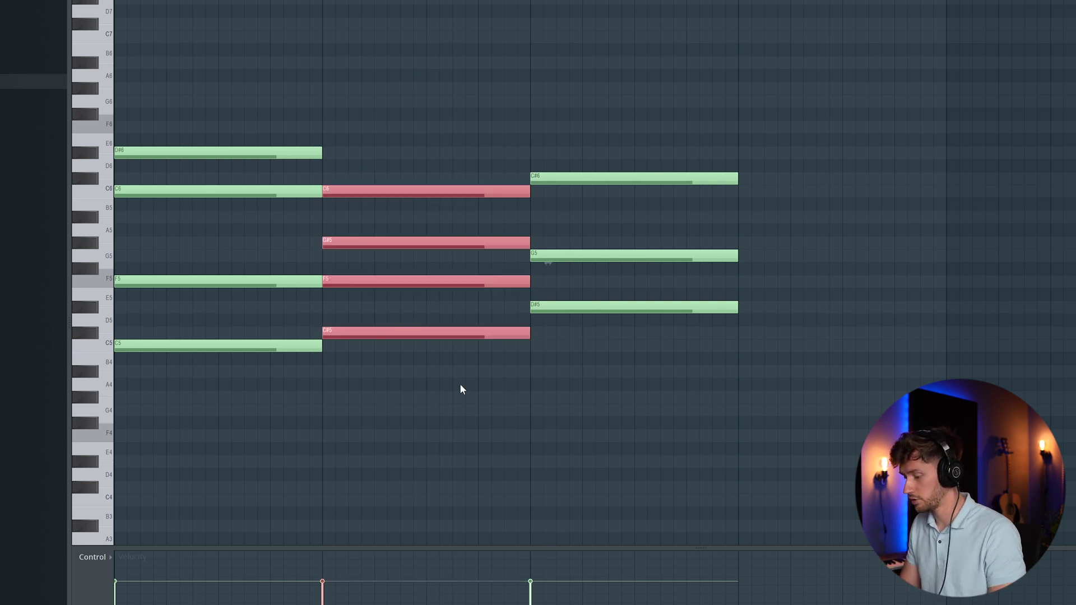
{"action": "key", "text": "ctrl+b"}
{"action": "left_click_drag", "start_coordinate": [587, 333], "coordinate": [795, 346]}
{"action": "left_click_drag", "start_coordinate": [757, 296], "coordinate": [757, 312]}
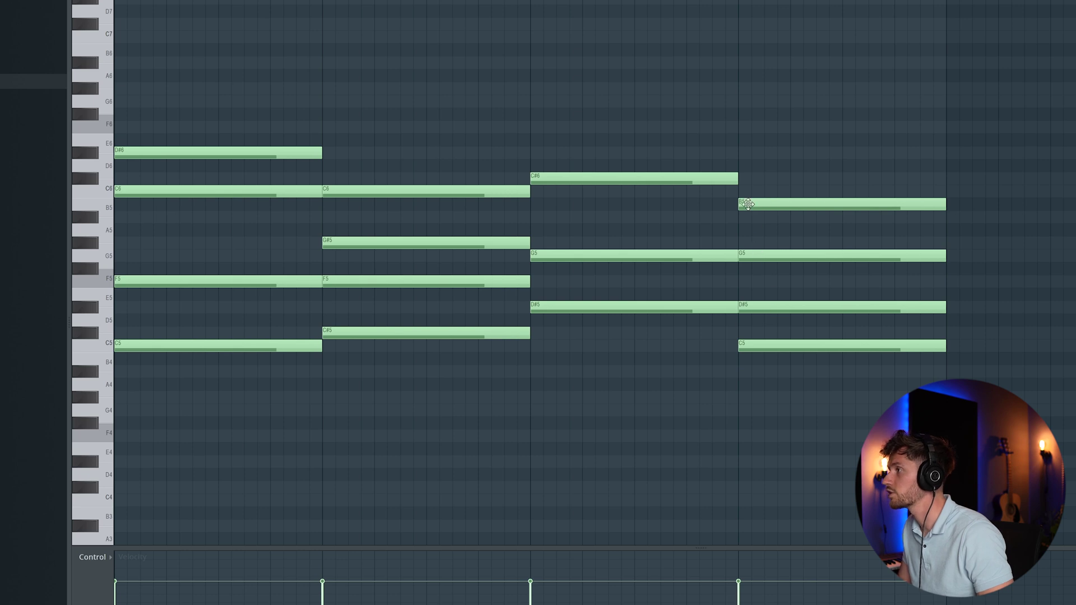
{"action": "left_click_drag", "start_coordinate": [764, 205], "coordinate": [764, 220]}
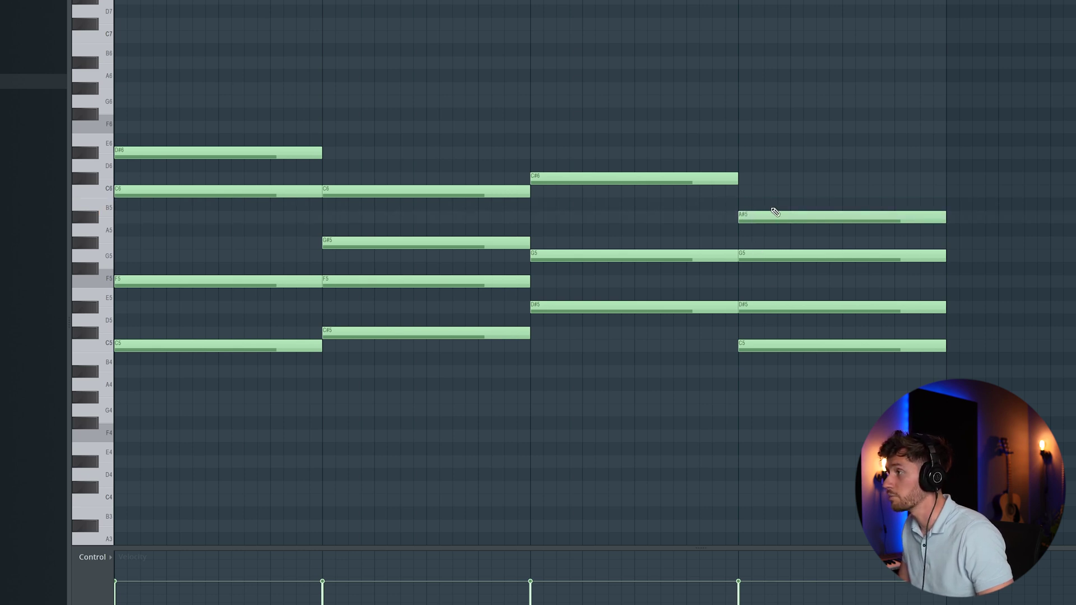
{"action": "key", "text": "space"}
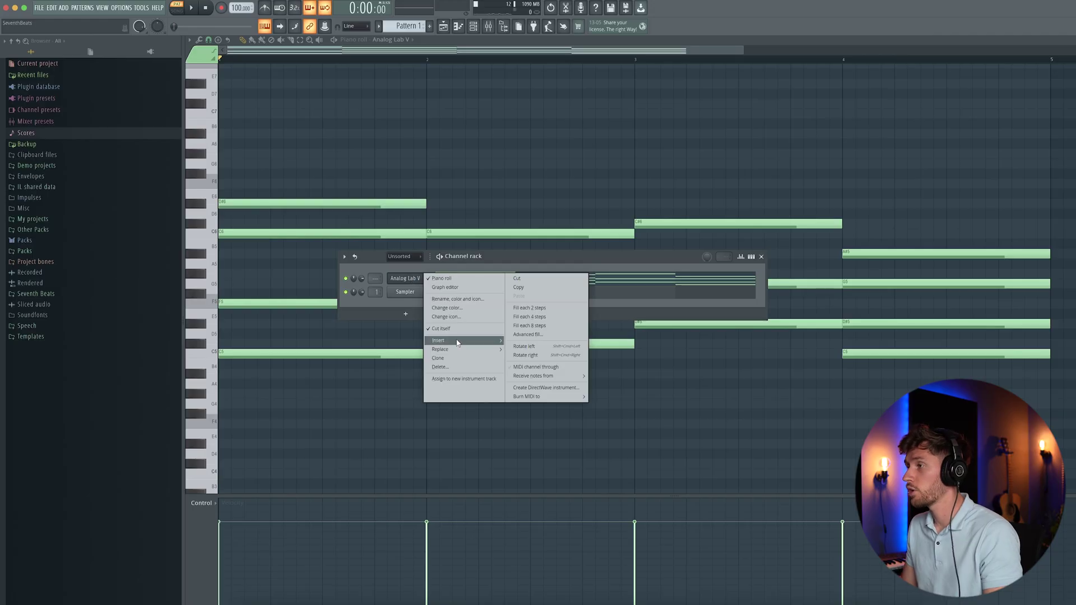
- Add a second Analog Lab V channel, load the Rooftop EP preset and close the plugin window
{"action": "mouse_move", "coordinate": [482, 340]}
{"action": "left_click", "coordinate": [528, 93]}
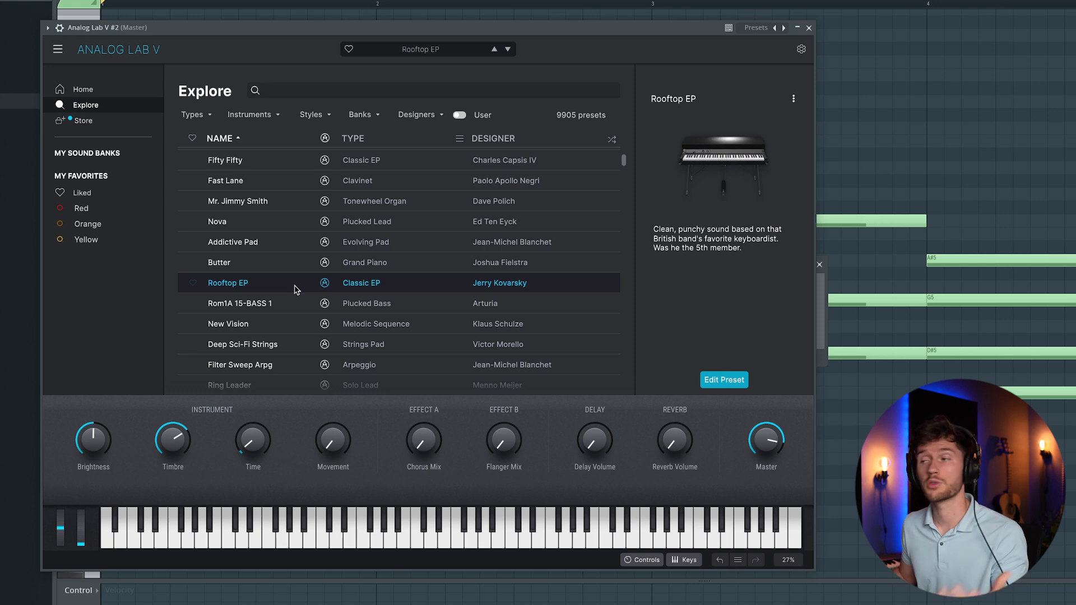
{"action": "left_click", "coordinate": [808, 28]}
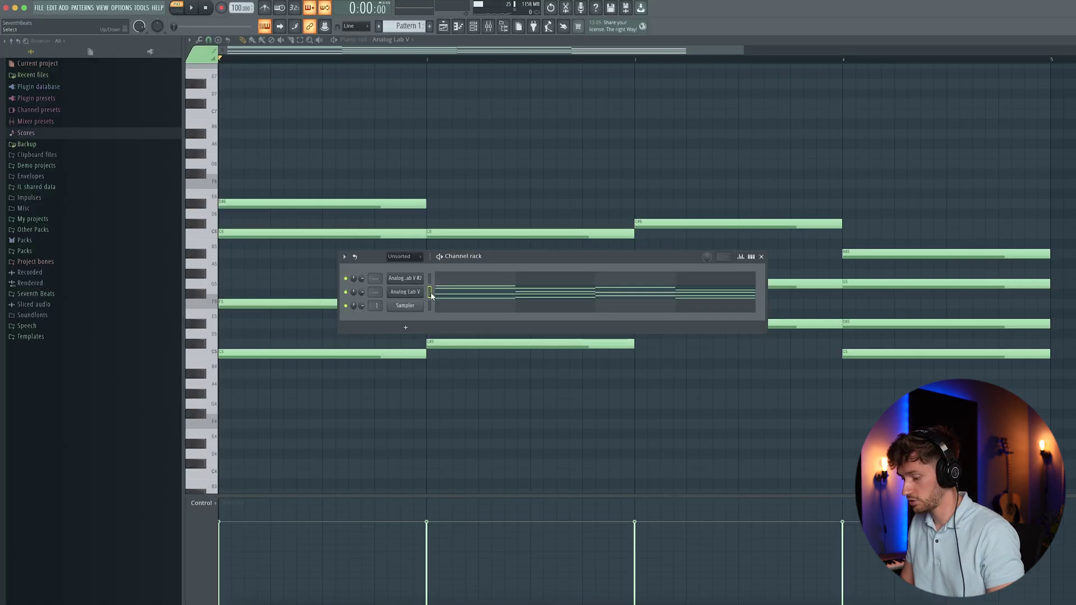
- Copy the chord notes into the second Analog Lab V channel, start playback and open that channel's piano roll
{"action": "left_click", "coordinate": [431, 280]}
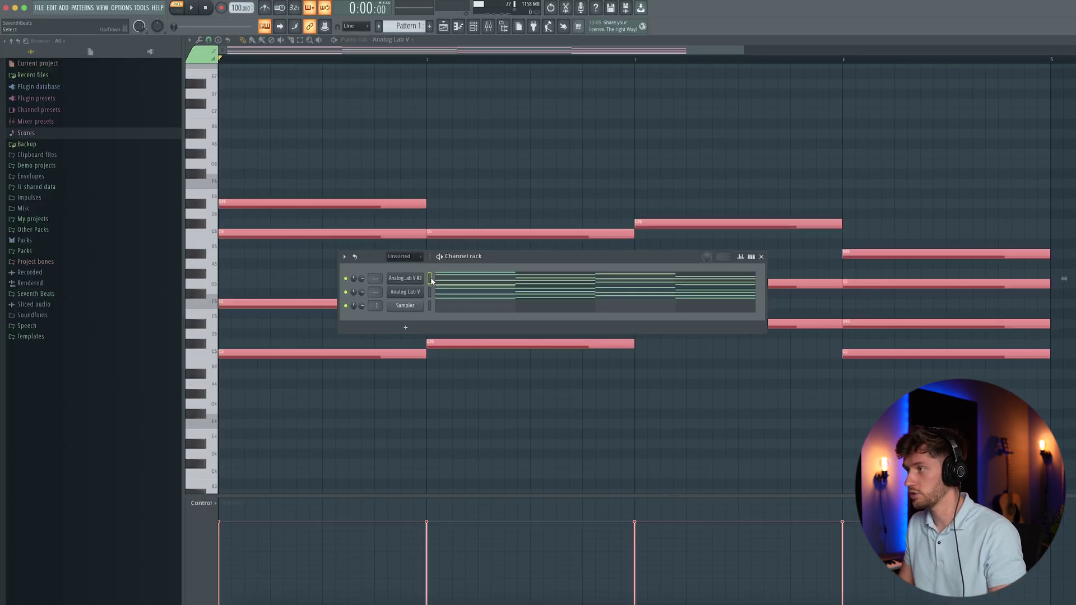
{"action": "key", "text": "space"}
{"action": "left_click", "coordinate": [470, 280]}
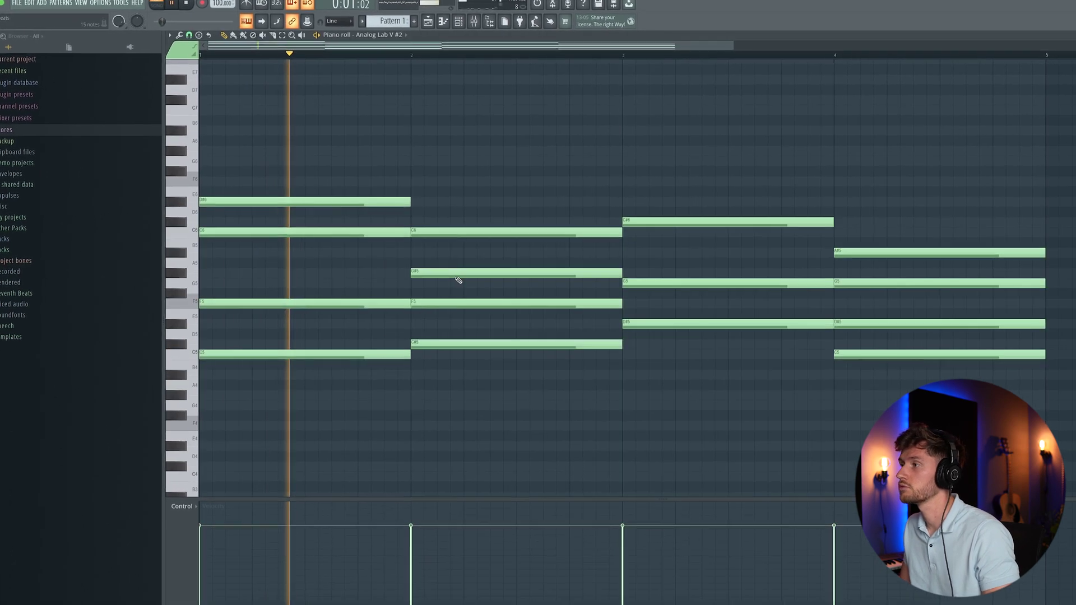
- Transpose all chord notes of the second Analog Lab V channel down one octave
{"action": "left_click_drag", "start_coordinate": [196, 165], "coordinate": [224, 375]}
{"action": "key", "text": "ctrl+a"}
{"action": "key", "text": "ctrl+Down"}
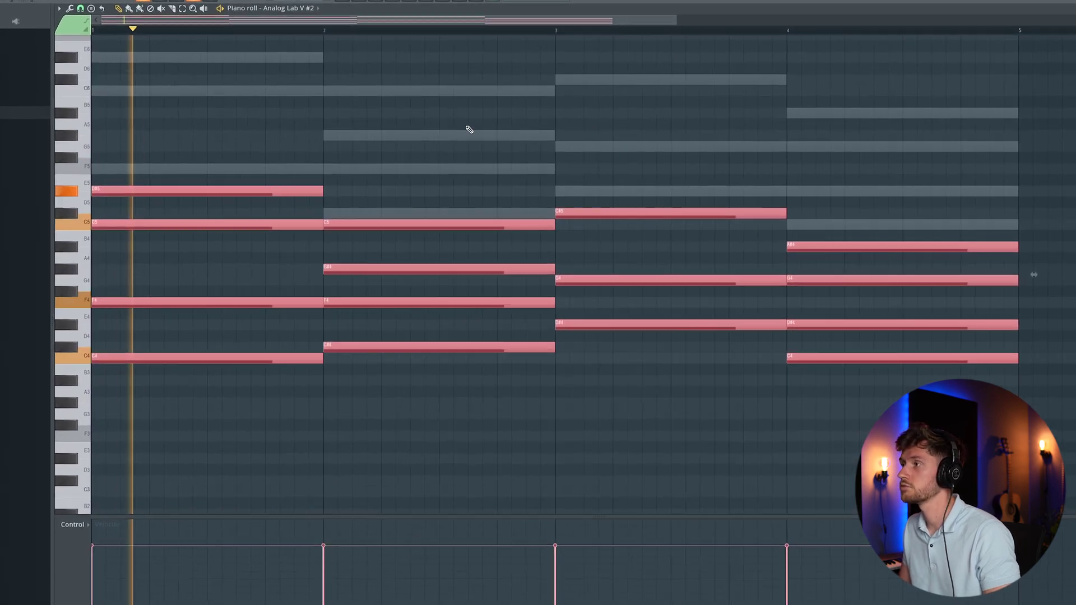
- Lower the velocity of all notes in the second Analog Lab V channel and deselect them
{"action": "left_click", "coordinate": [485, 153]}
{"action": "key", "text": "ctrl+a"}
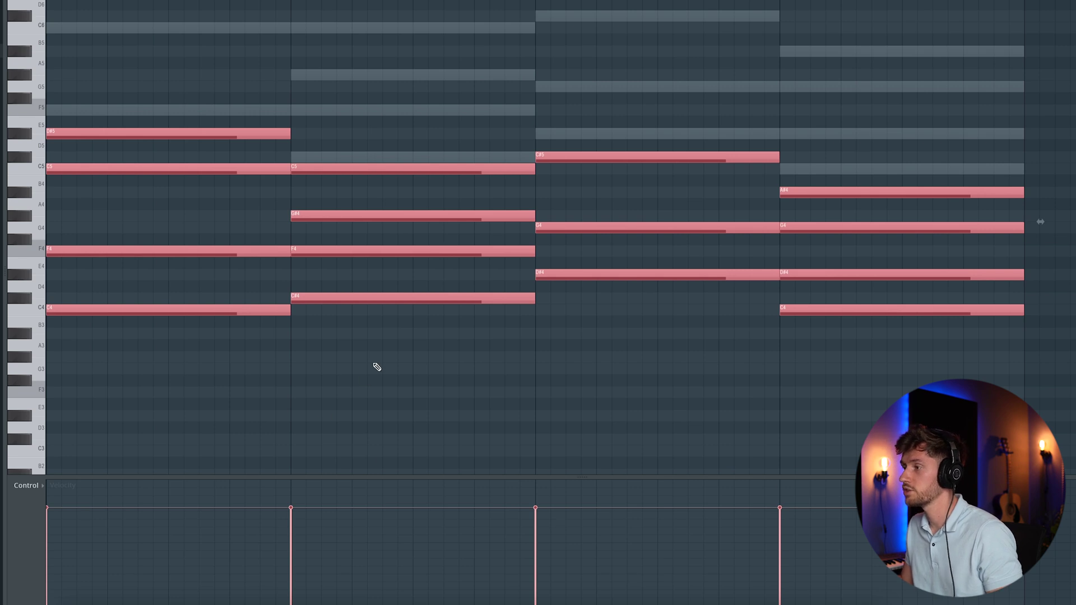
{"action": "scroll", "coordinate": [378, 367], "scroll_direction": "up", "scroll_amount": 2}
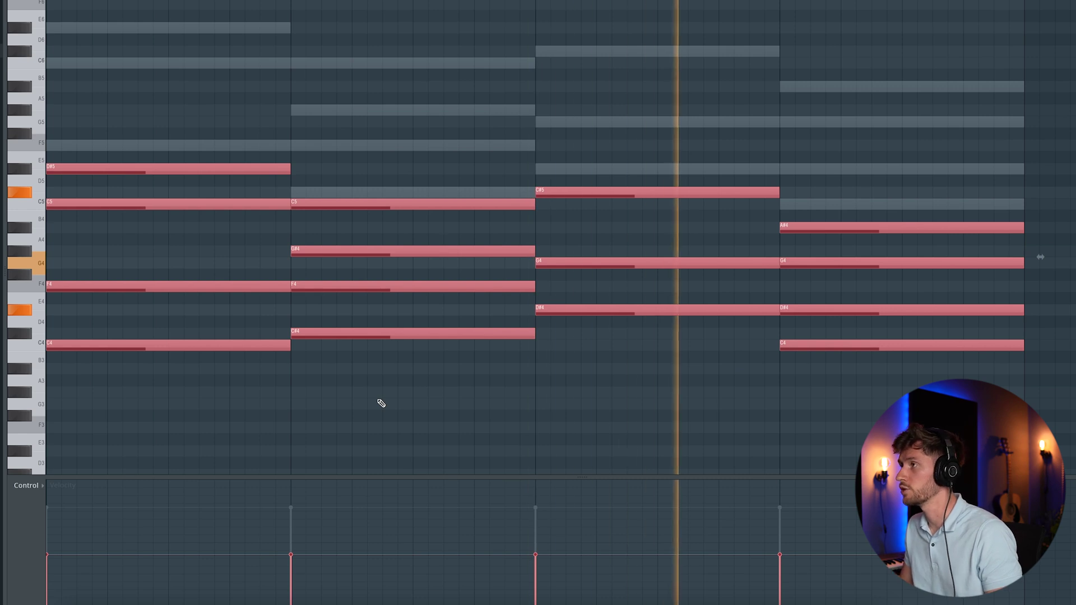
{"action": "key", "text": "ctrl+d"}
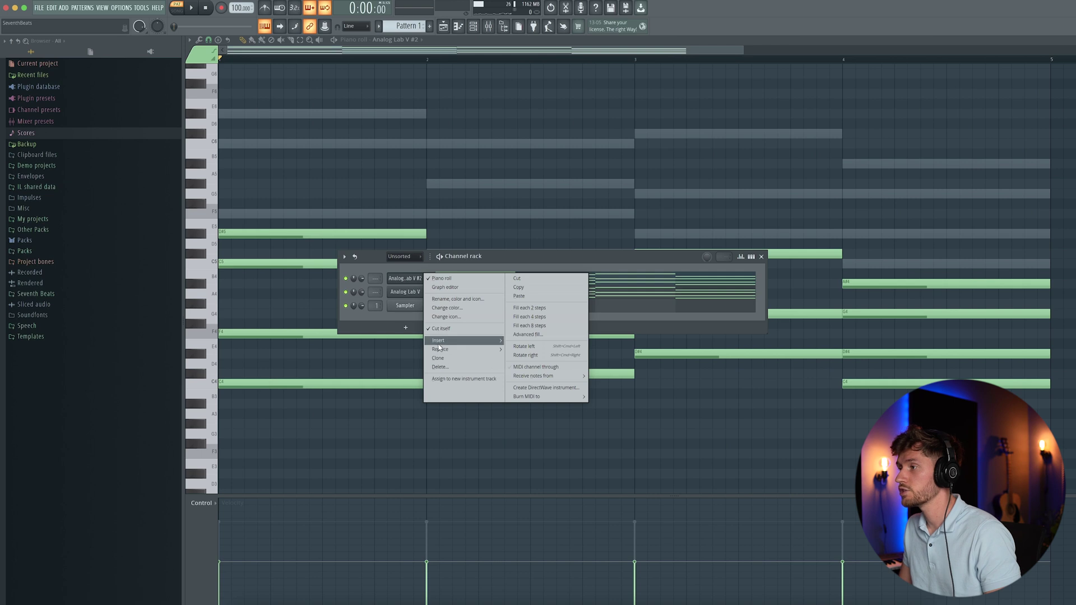
- Add a Jup-8 V4 instrument channel
{"action": "mouse_move", "coordinate": [441, 343]}
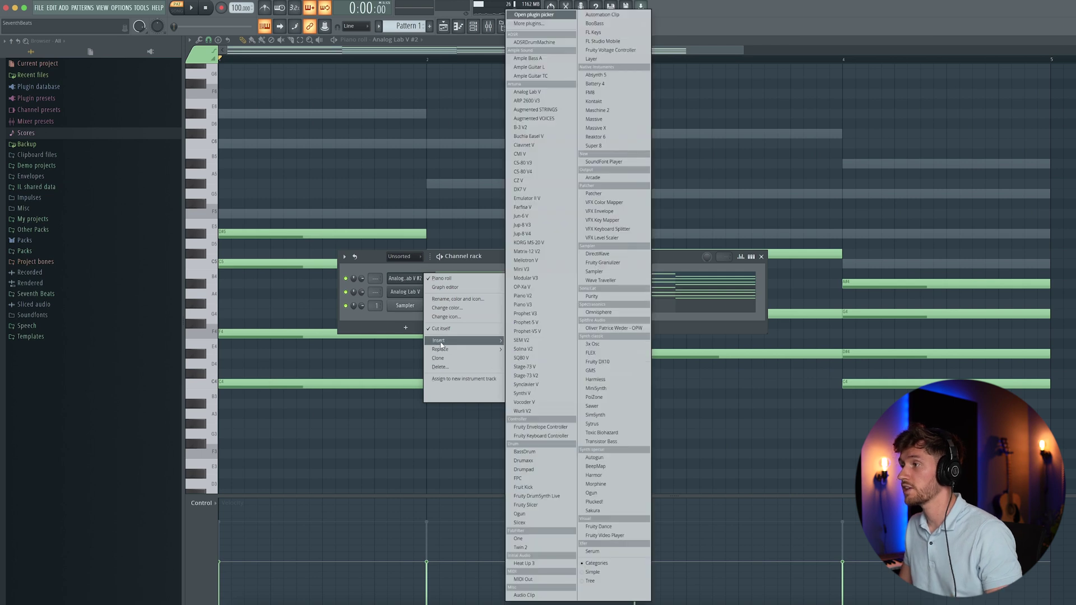
{"action": "left_click", "coordinate": [524, 234]}
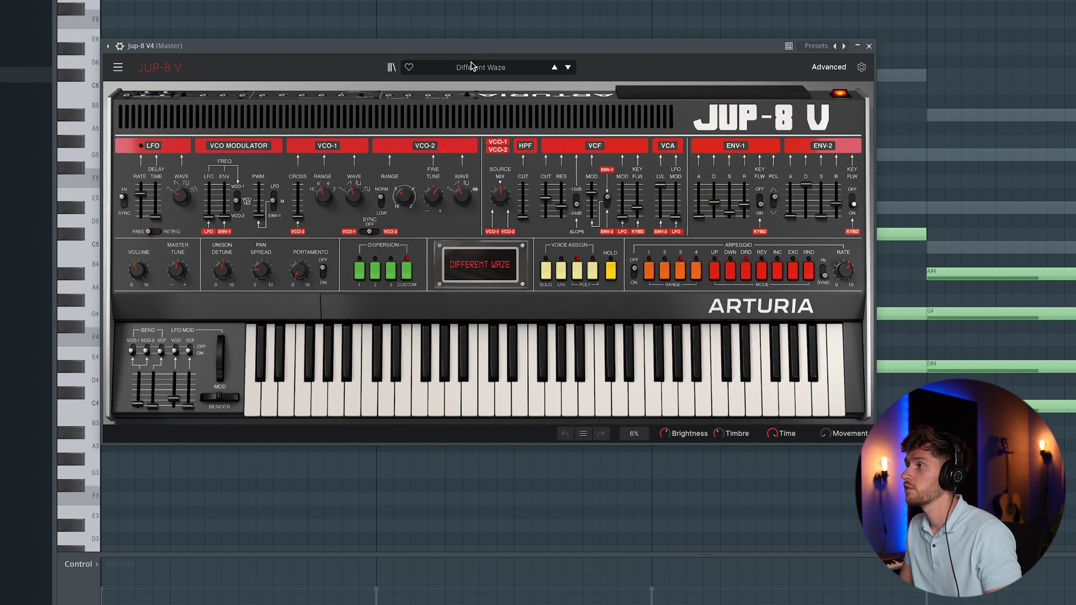
- Load the Angel Valley preset in the Jup-8 V4 and close the instrument window
{"action": "left_click", "coordinate": [471, 66]}
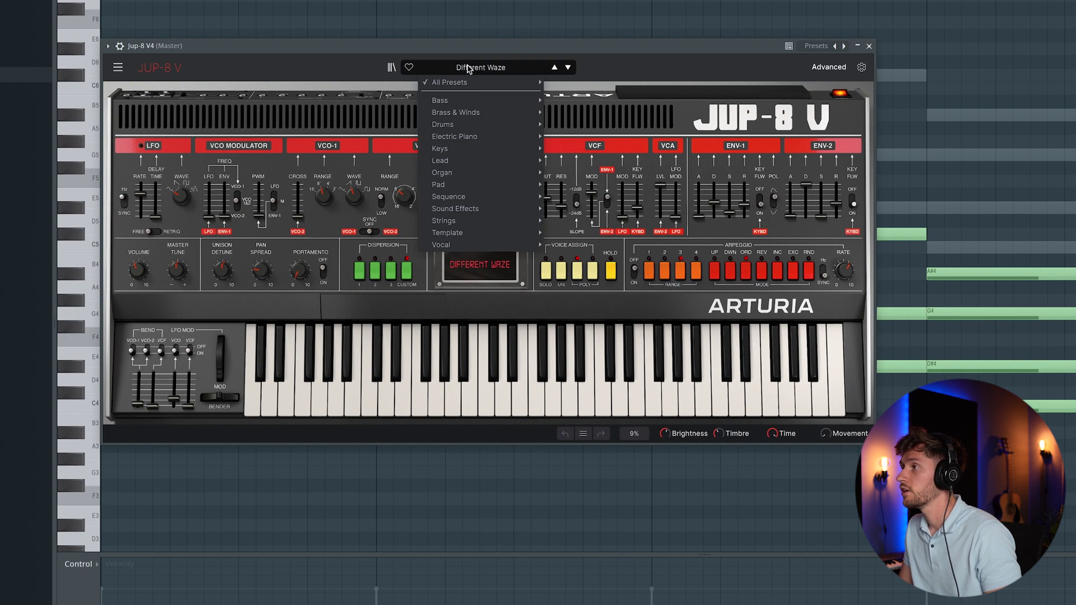
{"action": "mouse_move", "coordinate": [459, 154]}
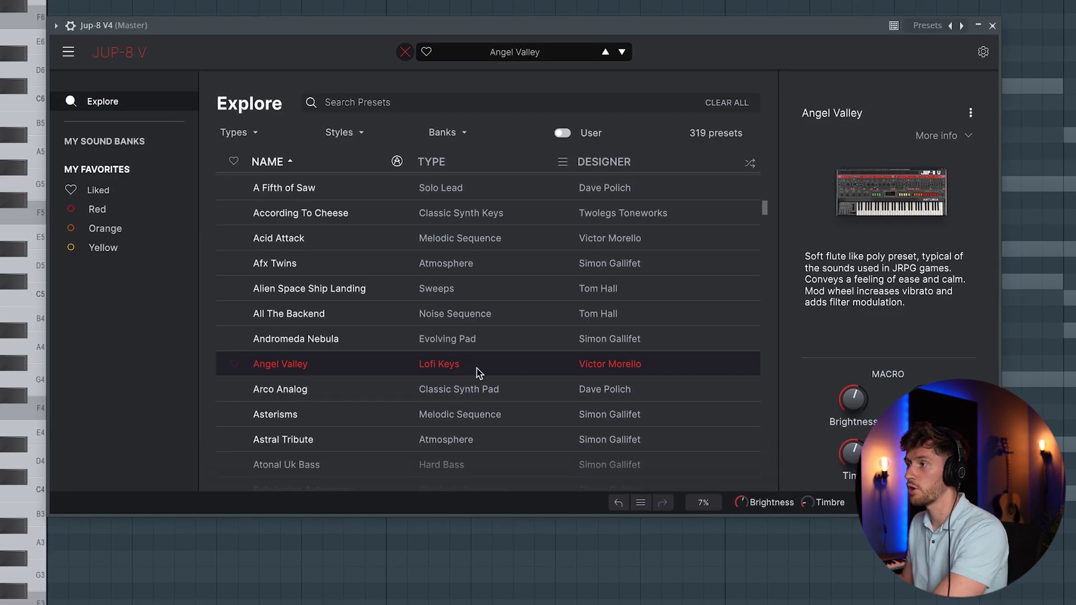
{"action": "left_click", "coordinate": [989, 26]}
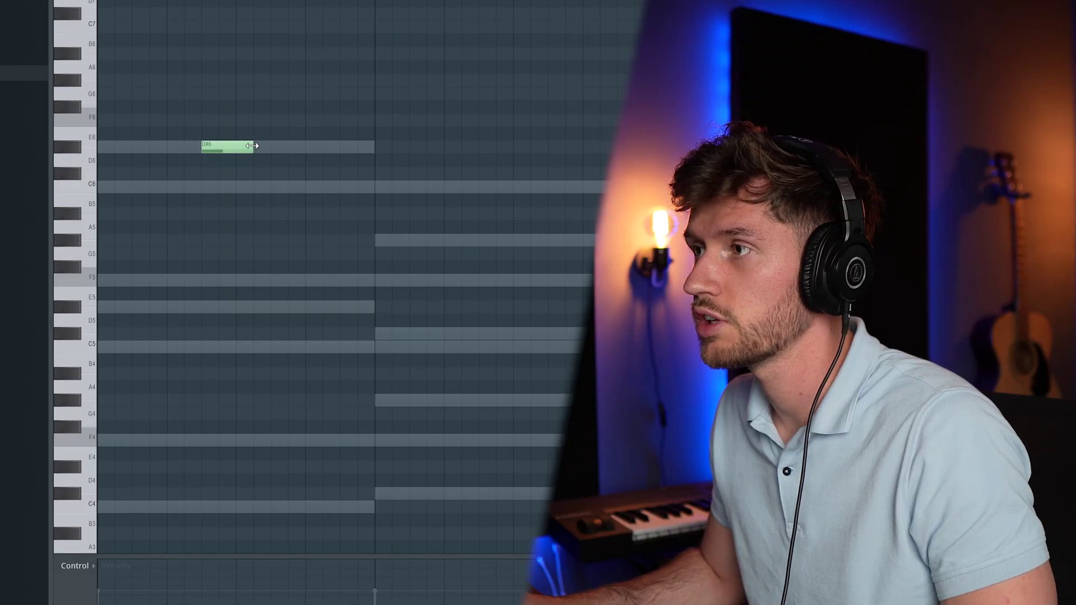
- Draw a sparse Jup-8 V4 melody: D#6, C6, G#5 in bar 1, C6 in bar 2, G5, A#5, C6 in bar 3, A#5 in bar 4
{"action": "key", "text": "space"}
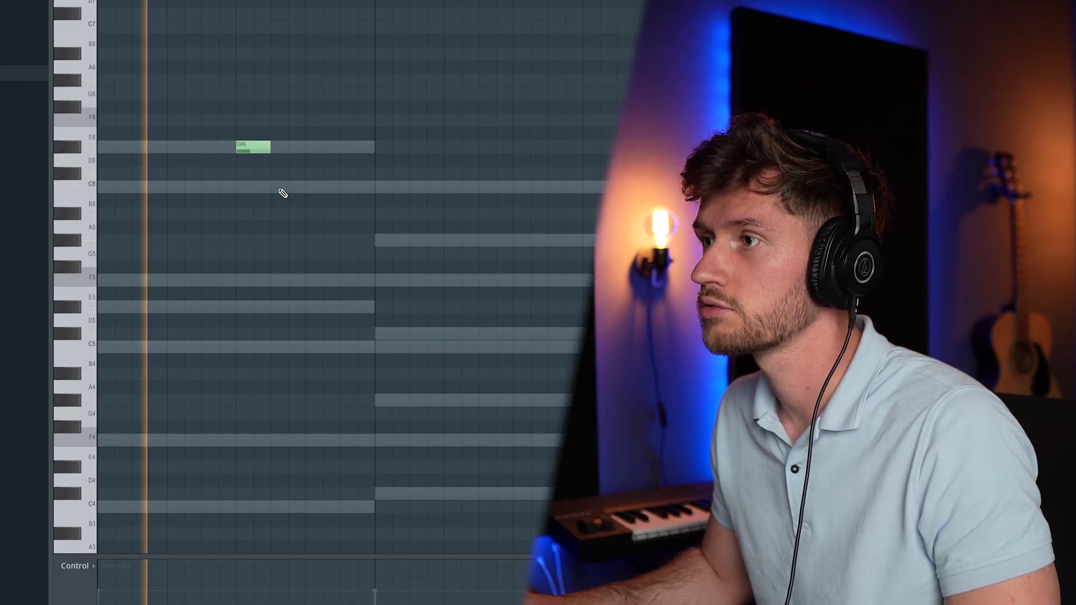
{"action": "left_click", "coordinate": [281, 188]}
{"action": "left_click", "coordinate": [309, 241]}
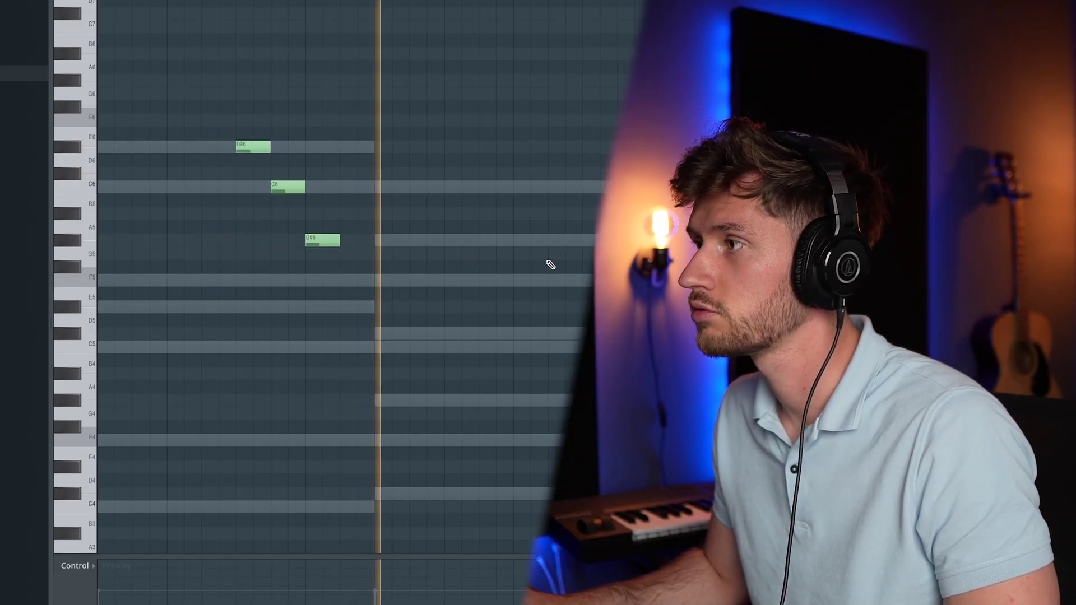
{"action": "left_click", "coordinate": [564, 189]}
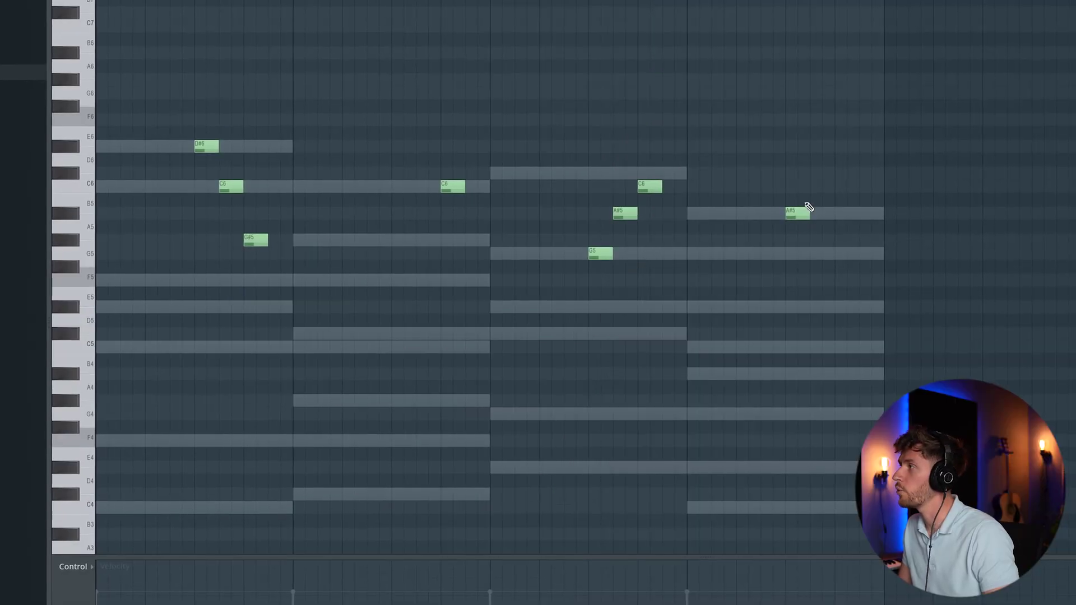
{"action": "key", "text": "space"}
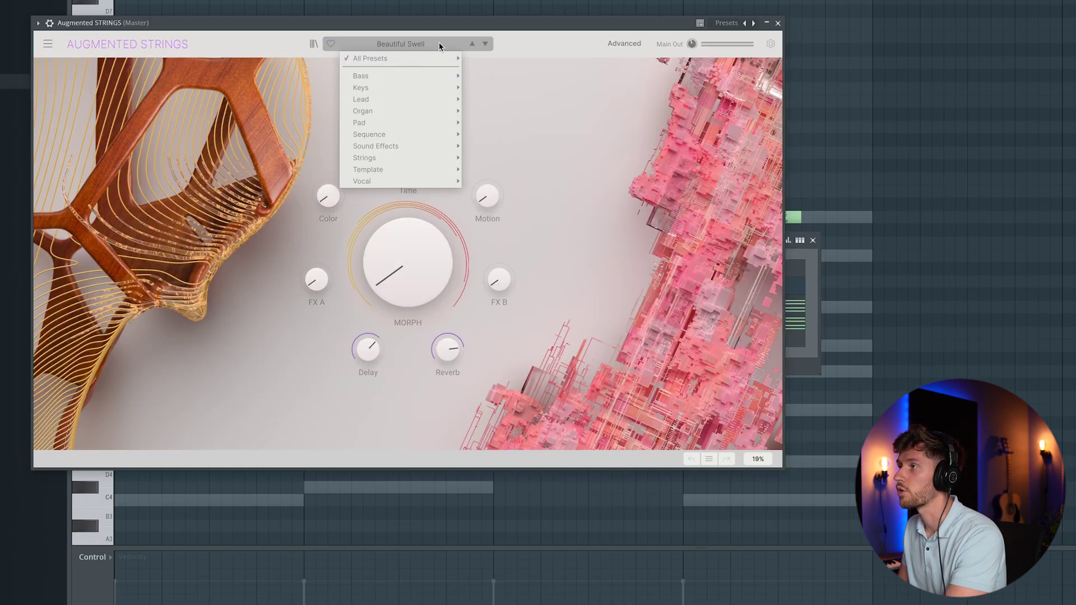
- Load the Sad Day Cello preset in Augmented STRINGS and open that channel's empty piano roll
{"action": "mouse_move", "coordinate": [375, 65]}
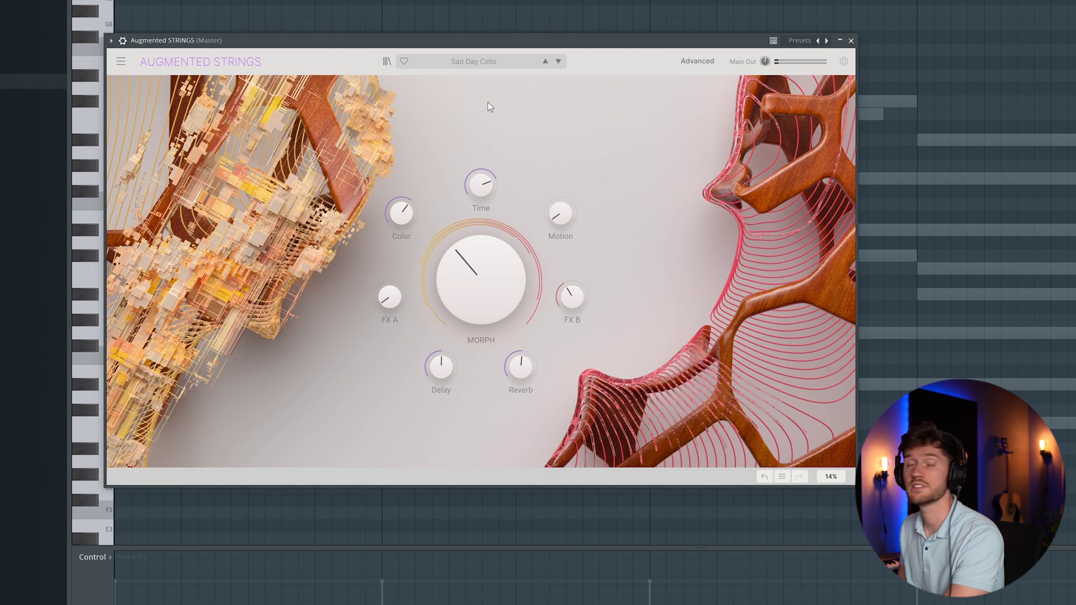
{"action": "left_click", "coordinate": [851, 41]}
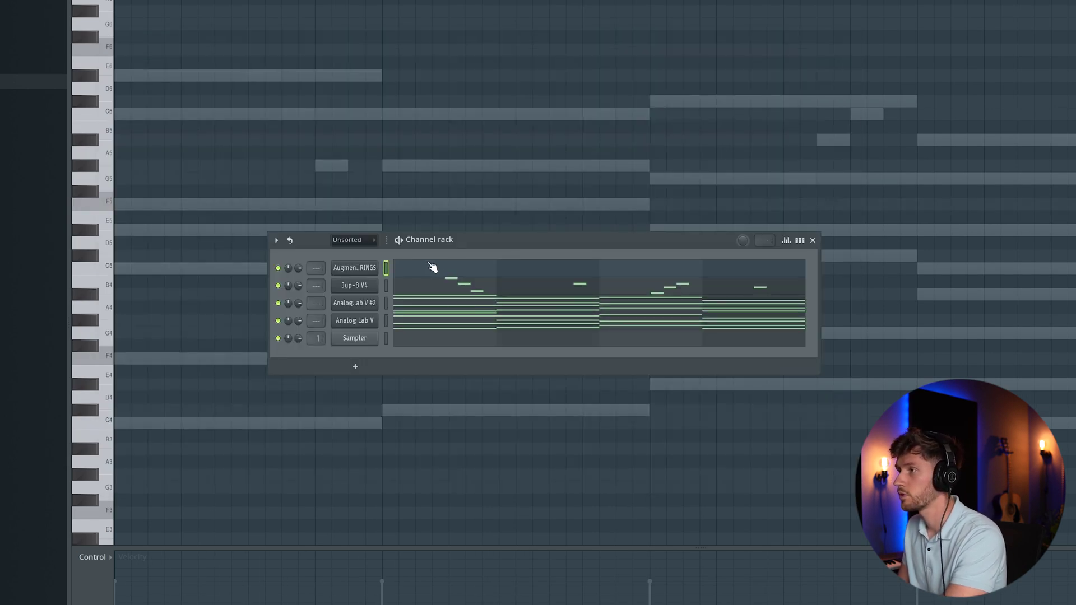
{"action": "key", "text": "F5"}
{"action": "key", "text": "F7"}
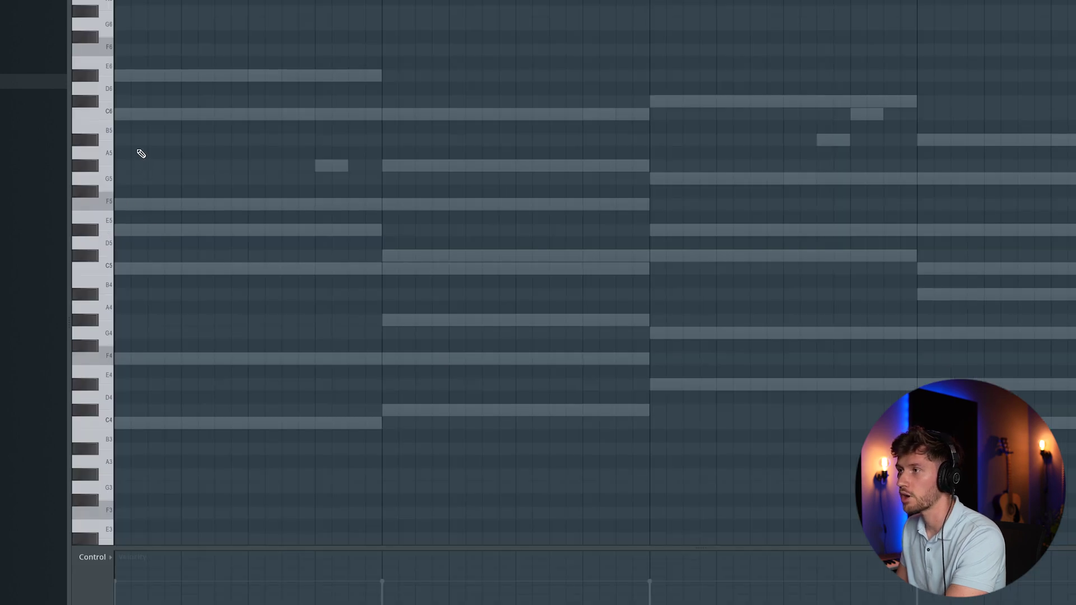
- Draw an F6, D#6 and C6 chord at the start of bar 1 and lengthen it to half a bar
{"action": "scroll", "coordinate": [146, 166], "scroll_direction": "up", "scroll_amount": 1}
{"action": "left_click", "coordinate": [84, 194]}
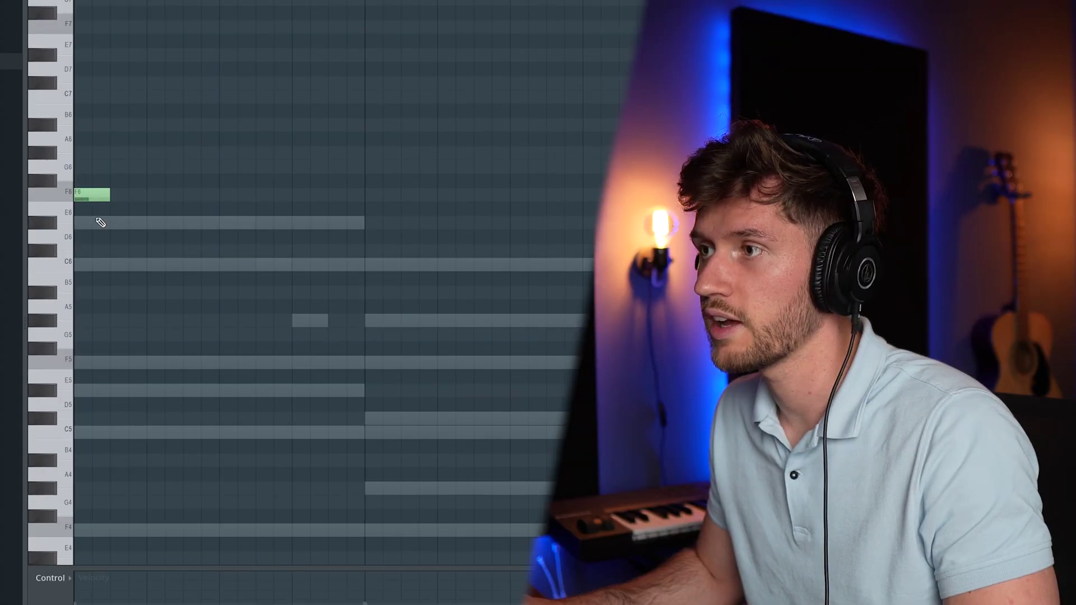
{"action": "left_click", "coordinate": [96, 222]}
{"action": "left_click", "coordinate": [92, 266]}
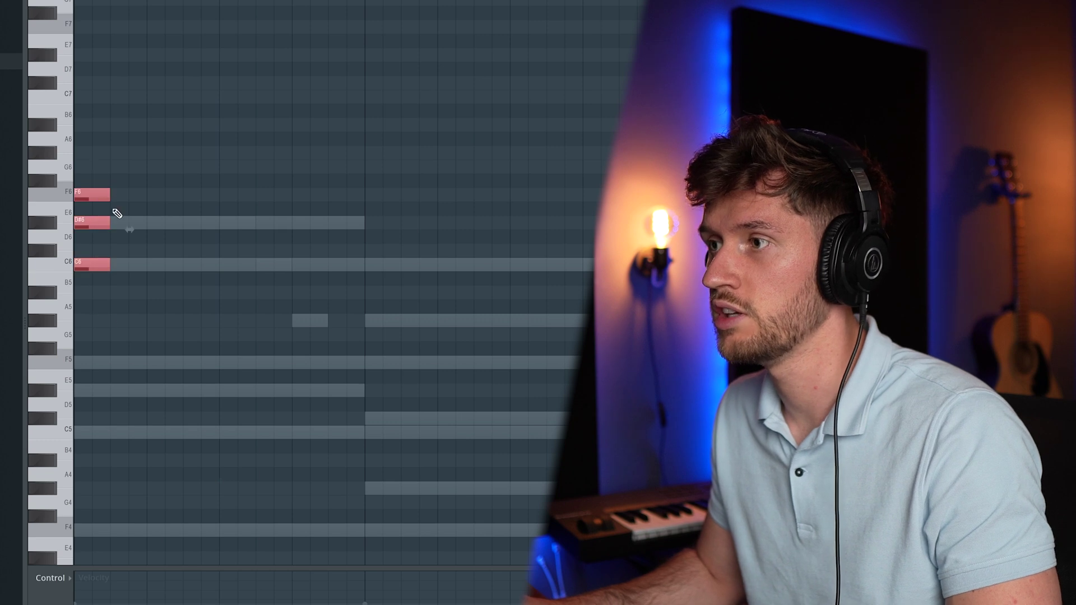
{"action": "left_click_drag", "start_coordinate": [111, 192], "coordinate": [220, 192]}
{"action": "key", "text": "space"}
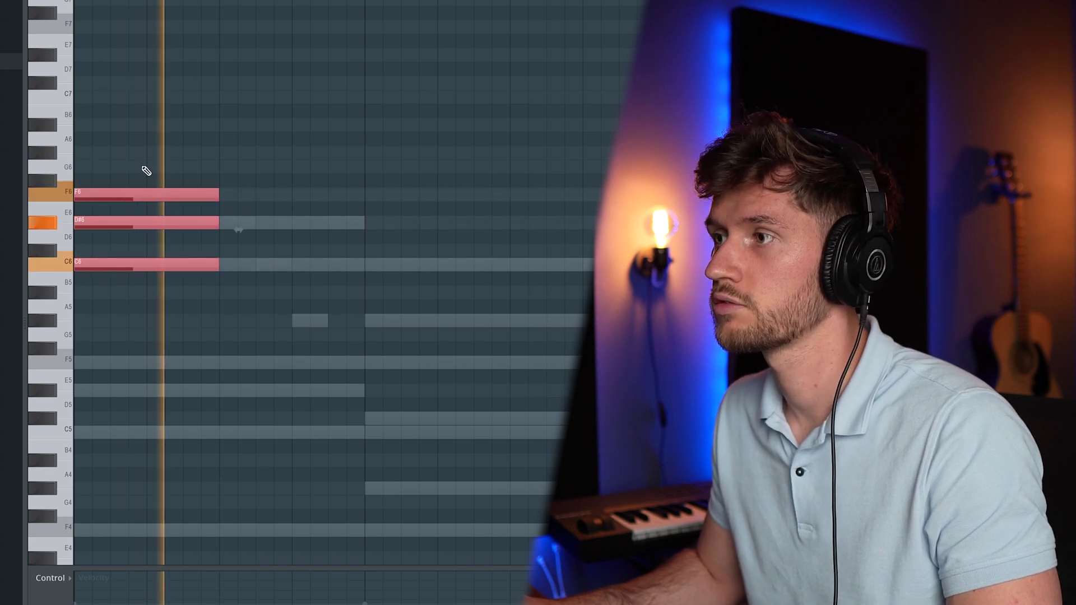
- Transpose the strings chord up one octave, deselect it and play the pattern back
{"action": "key", "text": "space"}
{"action": "scroll", "coordinate": [197, 327], "scroll_direction": "up", "scroll_amount": 4}
{"action": "key", "text": "ctrl+Up"}
{"action": "key", "text": "ctrl+d"}
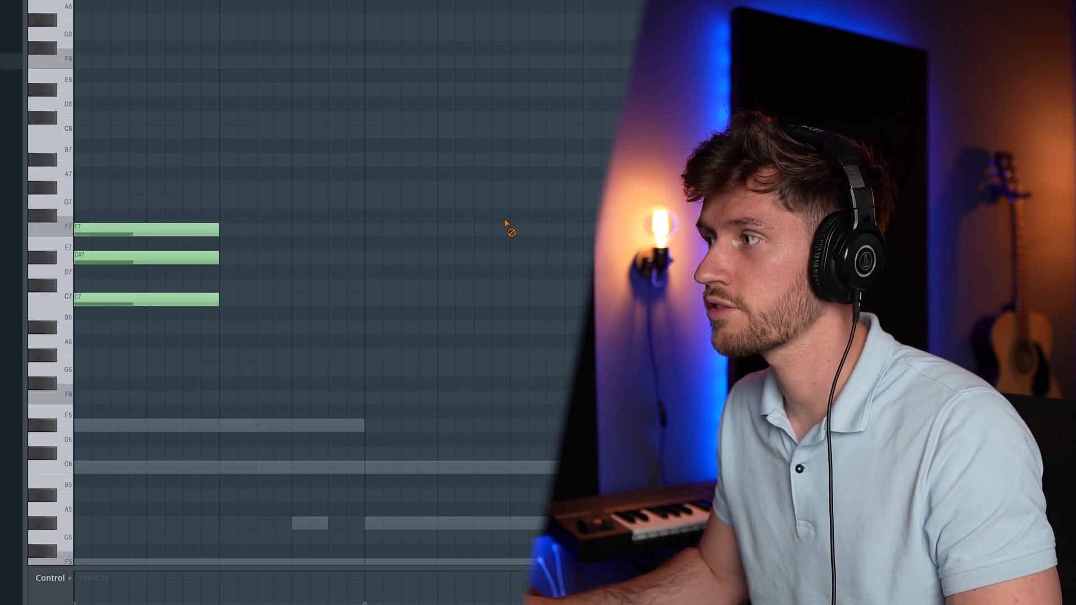
{"action": "key", "text": "space"}
{"action": "scroll", "coordinate": [331, 280], "scroll_direction": "down", "scroll_amount": 4}
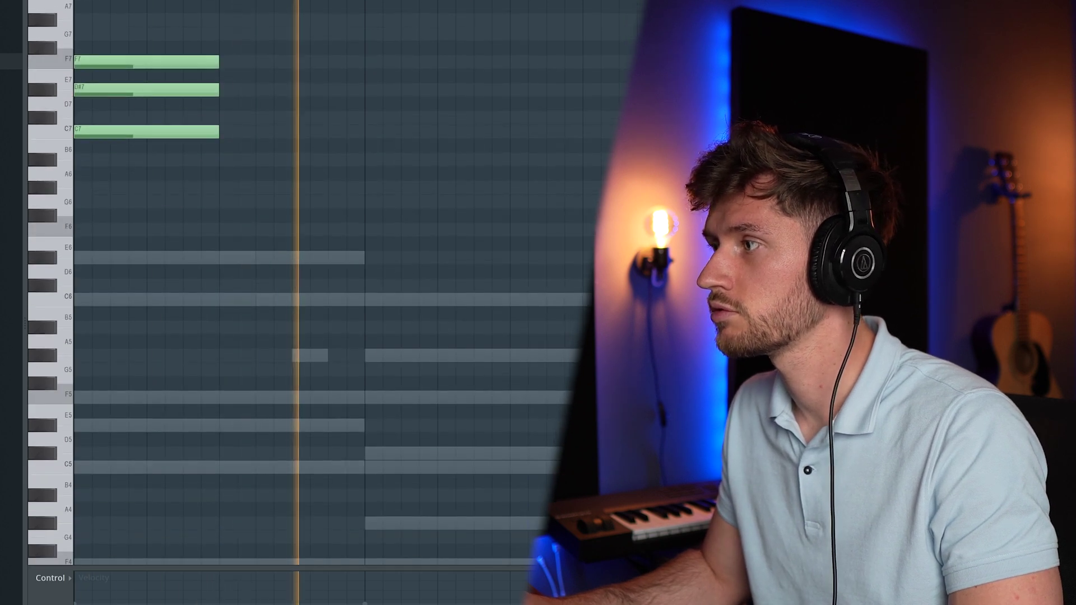
{"action": "scroll", "coordinate": [331, 280], "scroll_direction": "down", "scroll_amount": 2}
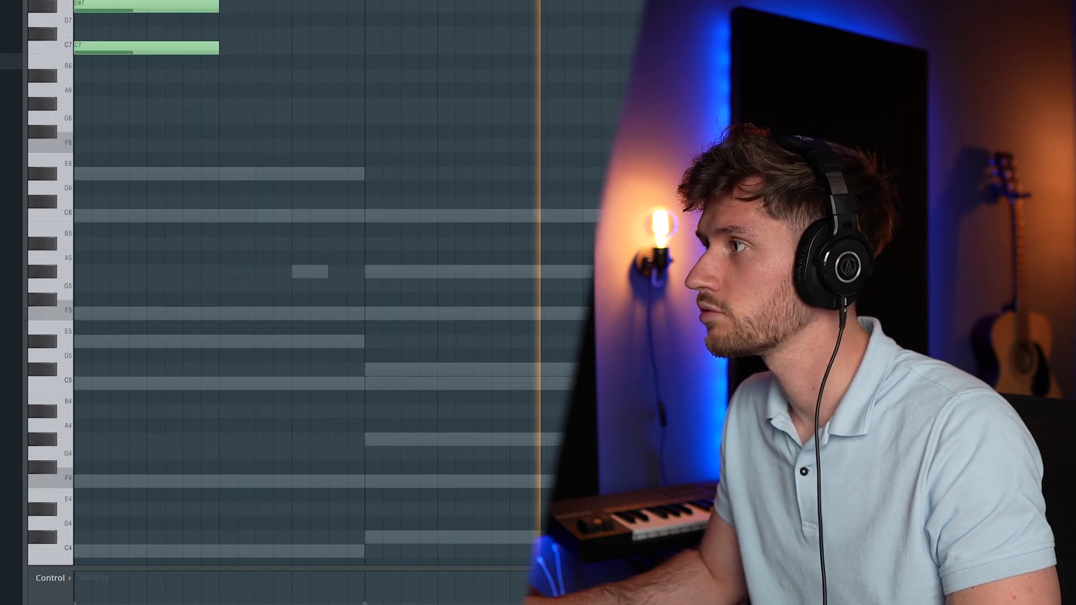
{"action": "scroll", "coordinate": [331, 280], "scroll_direction": "up", "scroll_amount": 1}
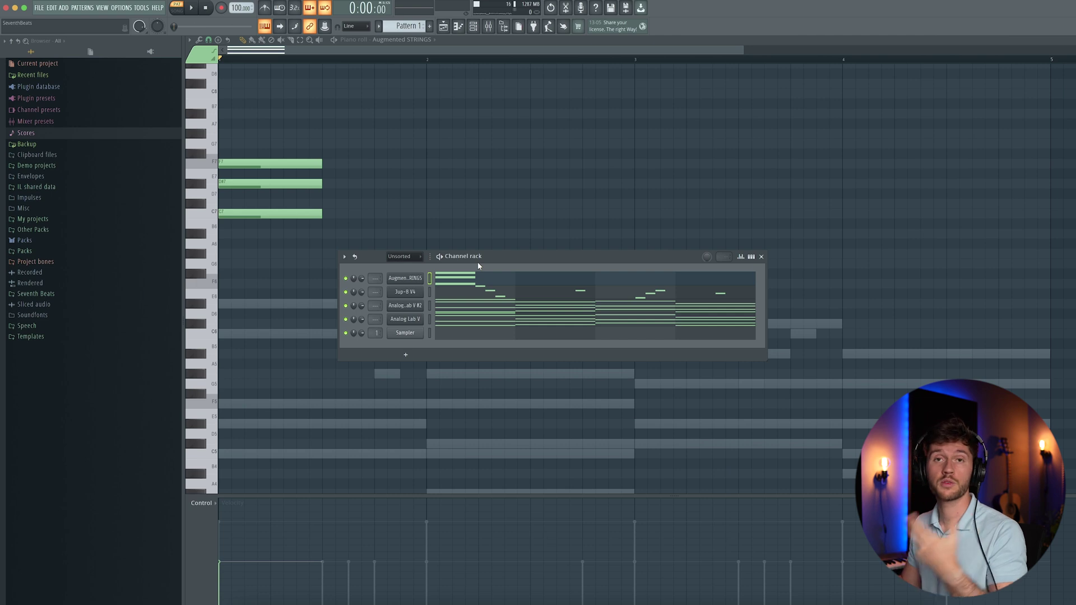
- Insert an Arcade channel with the Nobody Knows kit and lock its session key to F min
{"action": "right_click", "coordinate": [409, 274]}
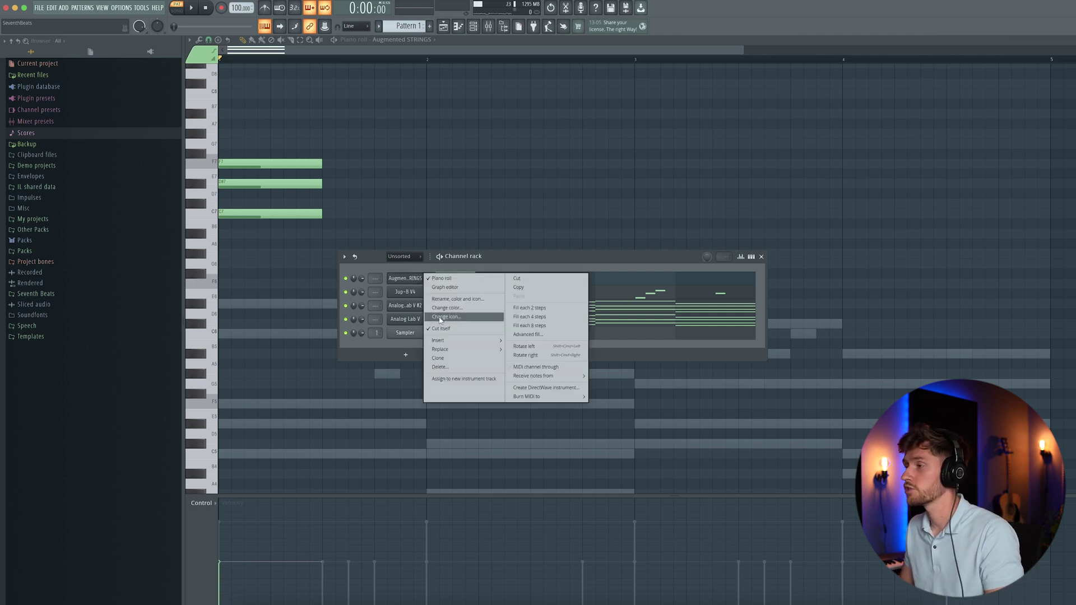
{"action": "mouse_move", "coordinate": [446, 341]}
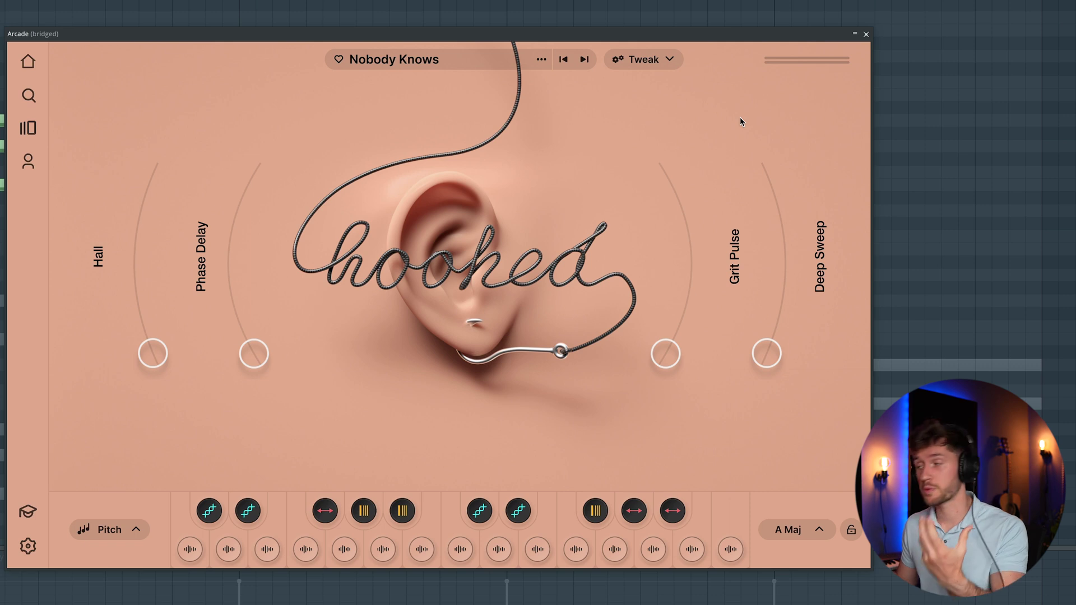
{"action": "left_click", "coordinate": [805, 532]}
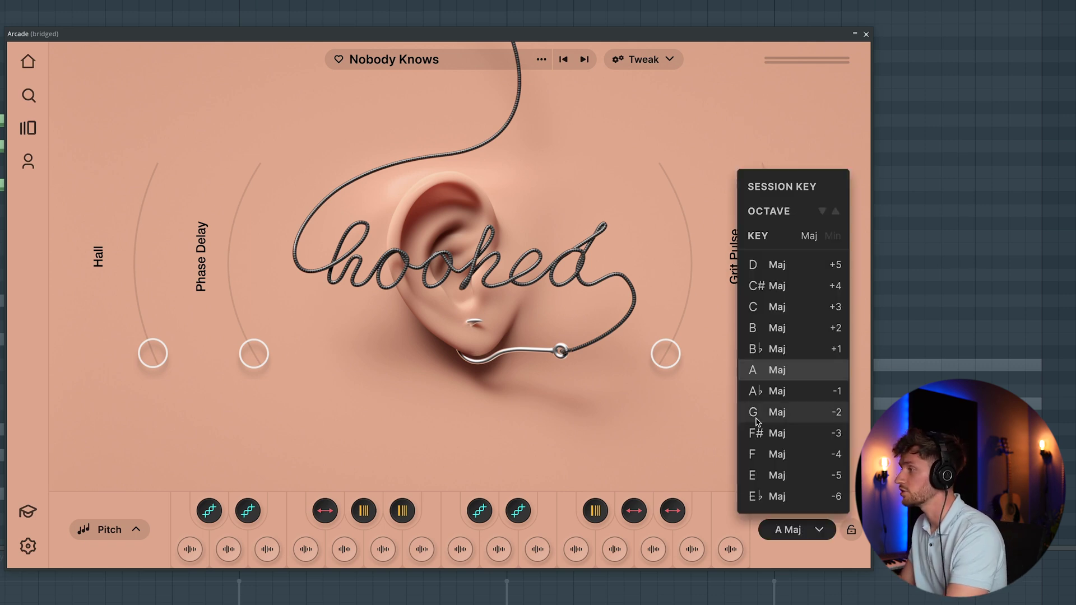
{"action": "left_click", "coordinate": [833, 236]}
{"action": "left_click", "coordinate": [766, 391]}
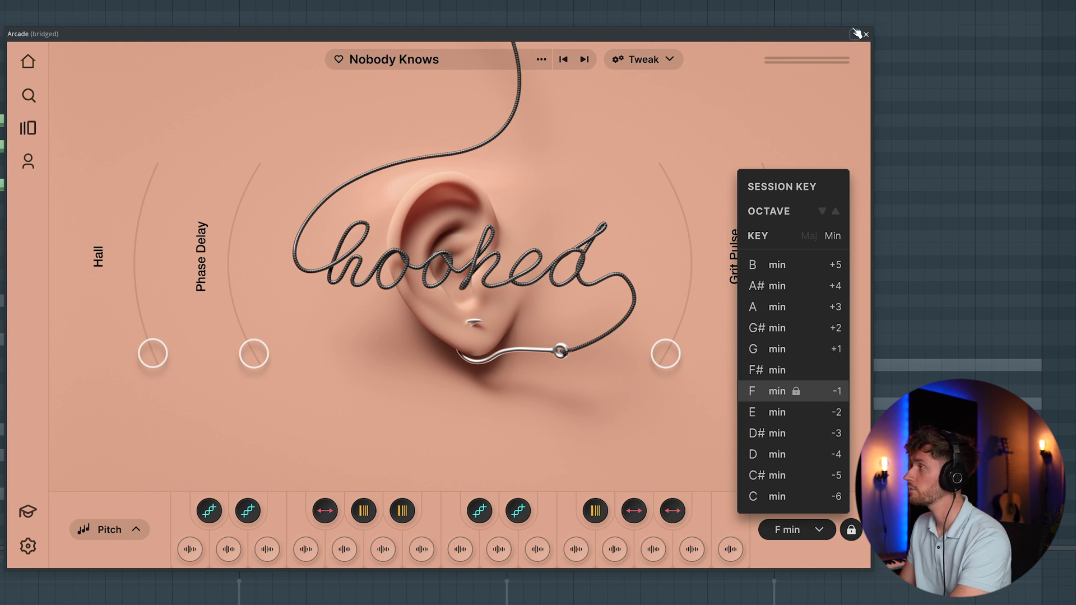
{"action": "left_click", "coordinate": [867, 34]}
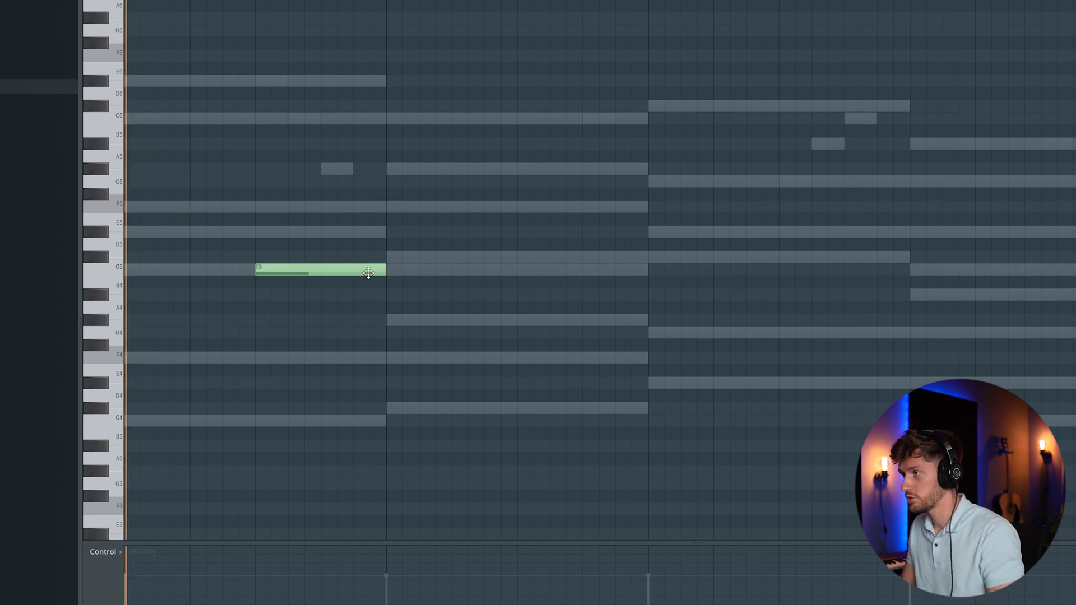
- Extend the Arcade C5 note from mid-bar 1 to the end of bar 2 and repeat it from mid-bar 3 to the end of bar 4
{"action": "key", "text": "space"}
{"action": "left_click_drag", "start_coordinate": [382, 273], "coordinate": [639, 276]}
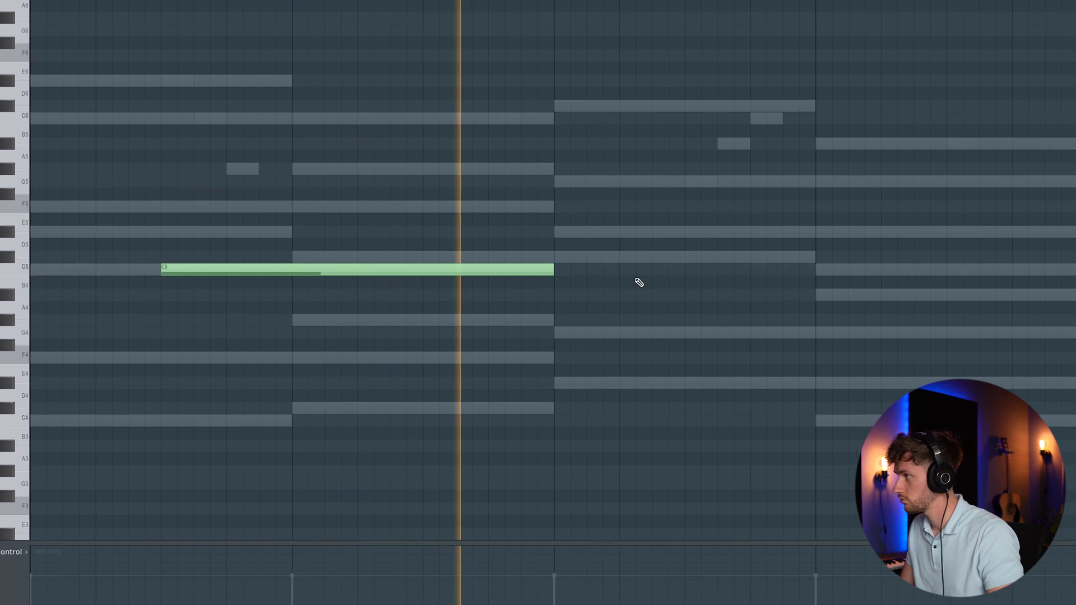
{"action": "left_click", "coordinate": [684, 272]}
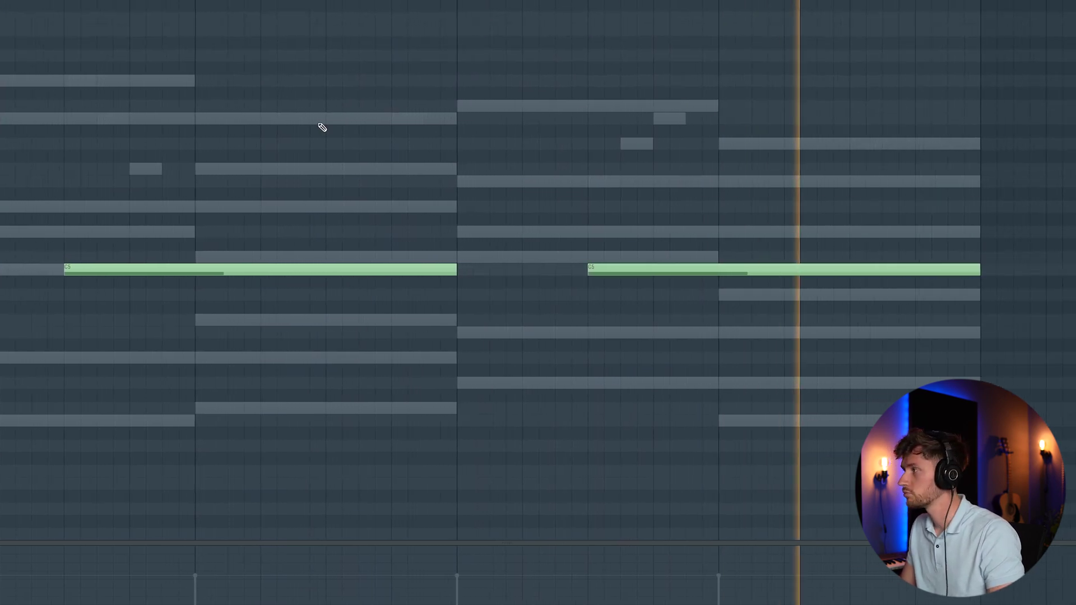
- Add a second Arcade channel with the Upscale Funk kit and open its session key choices
{"action": "key", "text": "F6"}
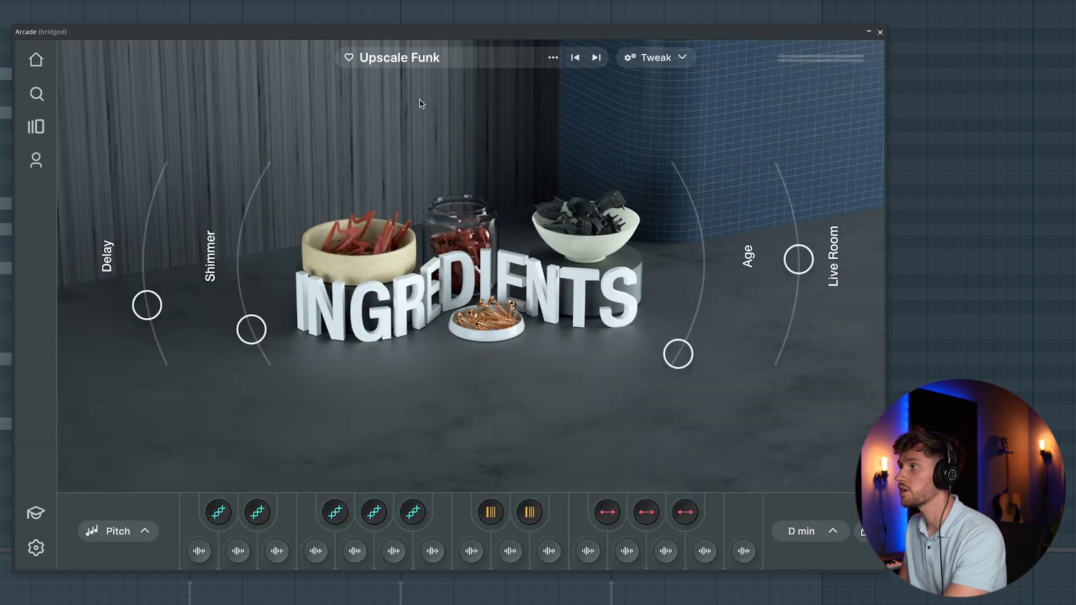
{"action": "left_click", "coordinate": [808, 531]}
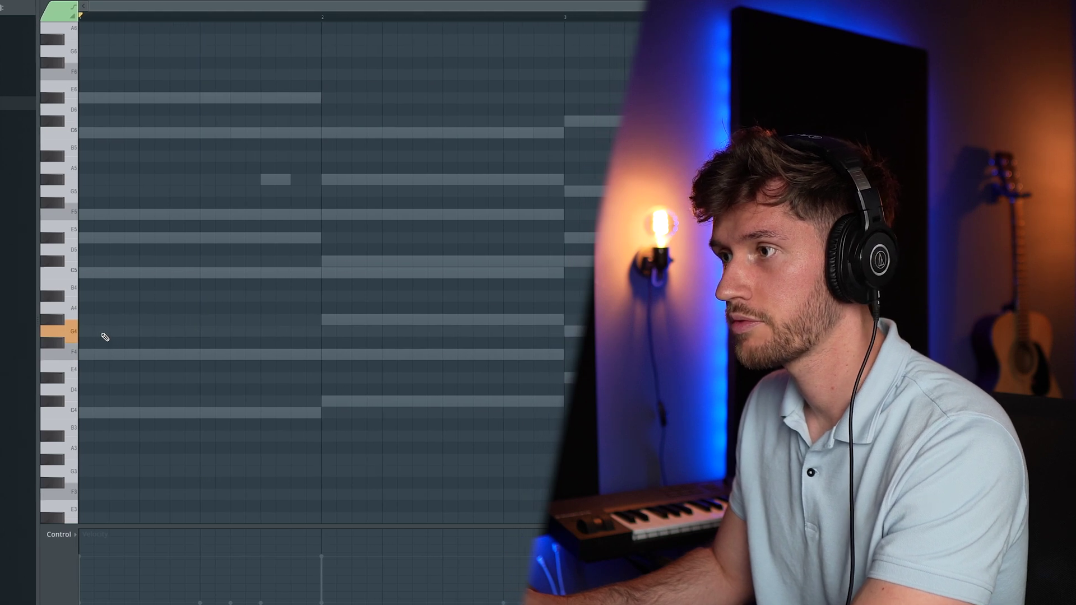
- Draw one-bar G4 notes in consecutive bars of the second Arcade channel, starting at bar 1, and play them back
{"action": "left_click", "coordinate": [102, 336]}
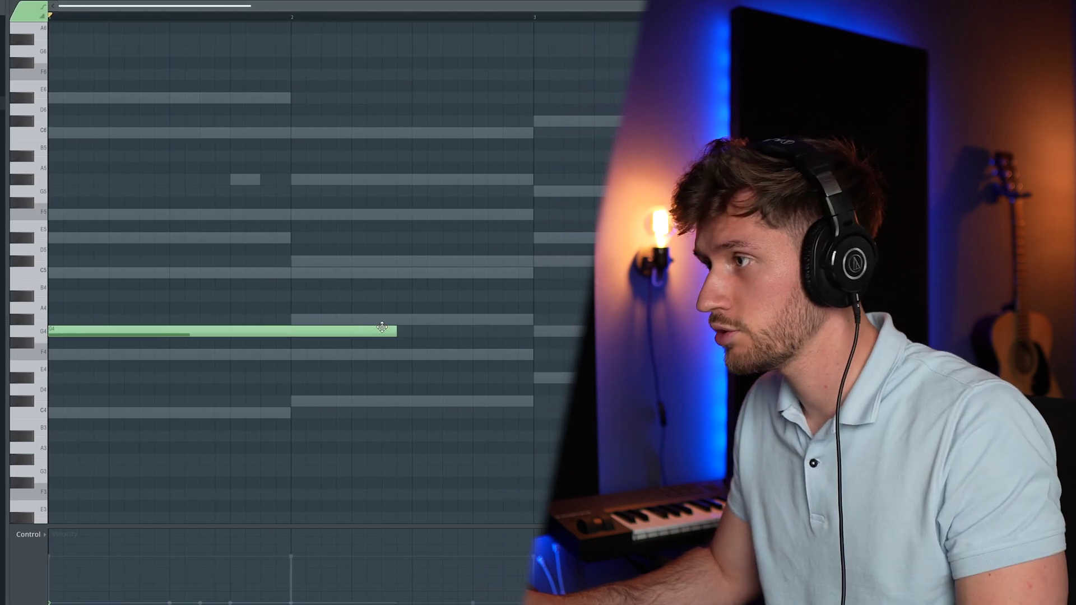
{"action": "left_click_drag", "start_coordinate": [385, 328], "coordinate": [268, 330]}
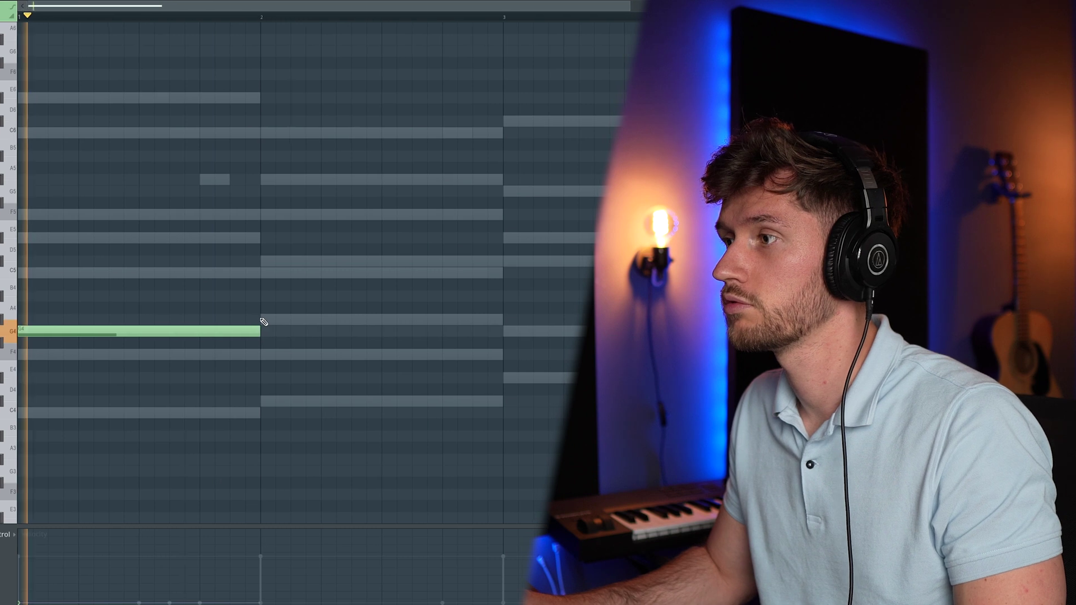
{"action": "left_click", "coordinate": [292, 334]}
{"action": "key", "text": "space"}
{"action": "left_click", "coordinate": [496, 331]}
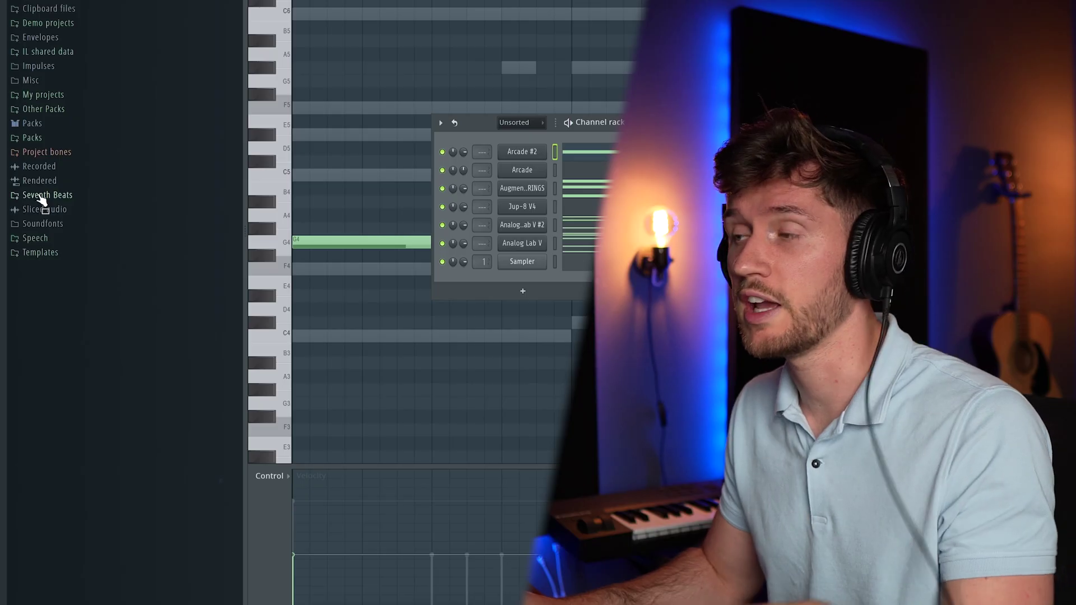
- Browse to the Drum One Shots of the Afrobeats Producer Kit inside the Seventh Beats Producer Kits
{"action": "left_click", "coordinate": [42, 196]}
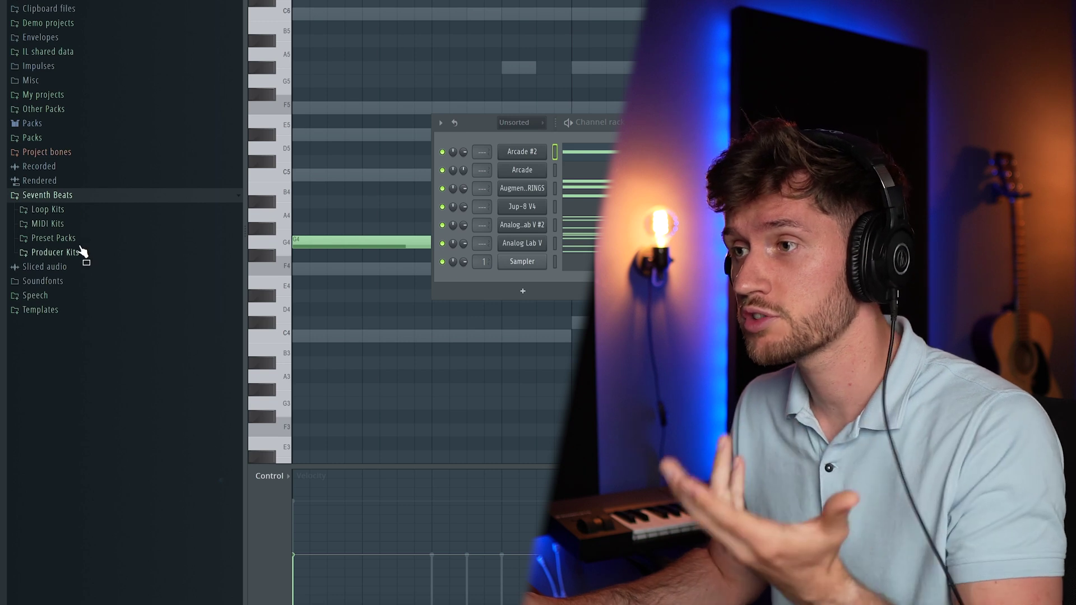
{"action": "left_click", "coordinate": [54, 252]}
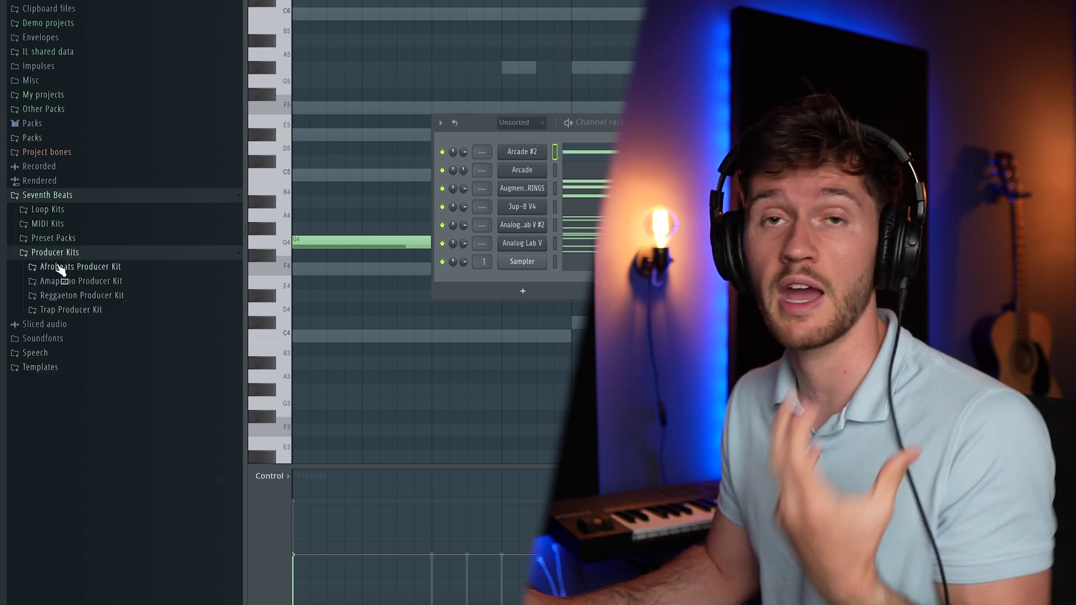
{"action": "left_click", "coordinate": [60, 268]}
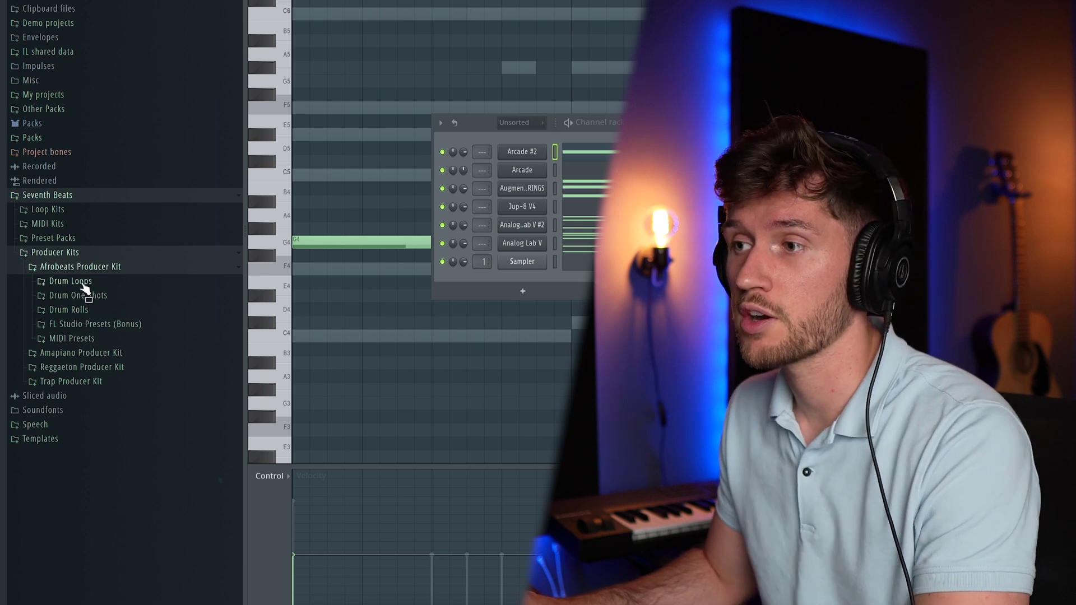
{"action": "left_click", "coordinate": [98, 303]}
{"action": "scroll", "coordinate": [105, 351], "scroll_direction": "down", "scroll_amount": 3}
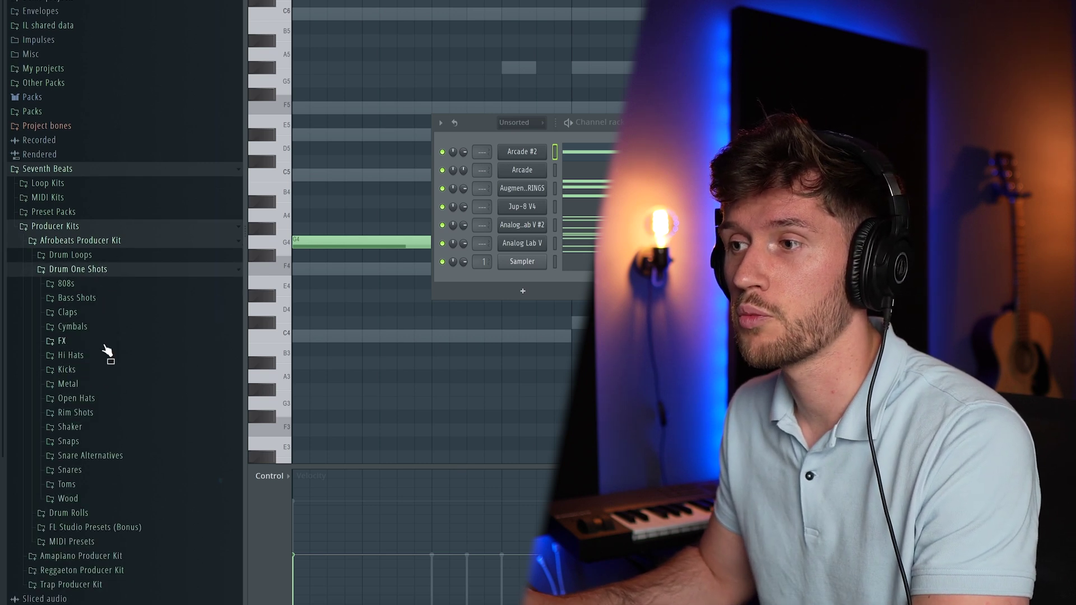
- Audition the kick samples and load KICK_LEVEL [E] as a new channel above the Sampler
{"action": "left_click", "coordinate": [72, 334]}
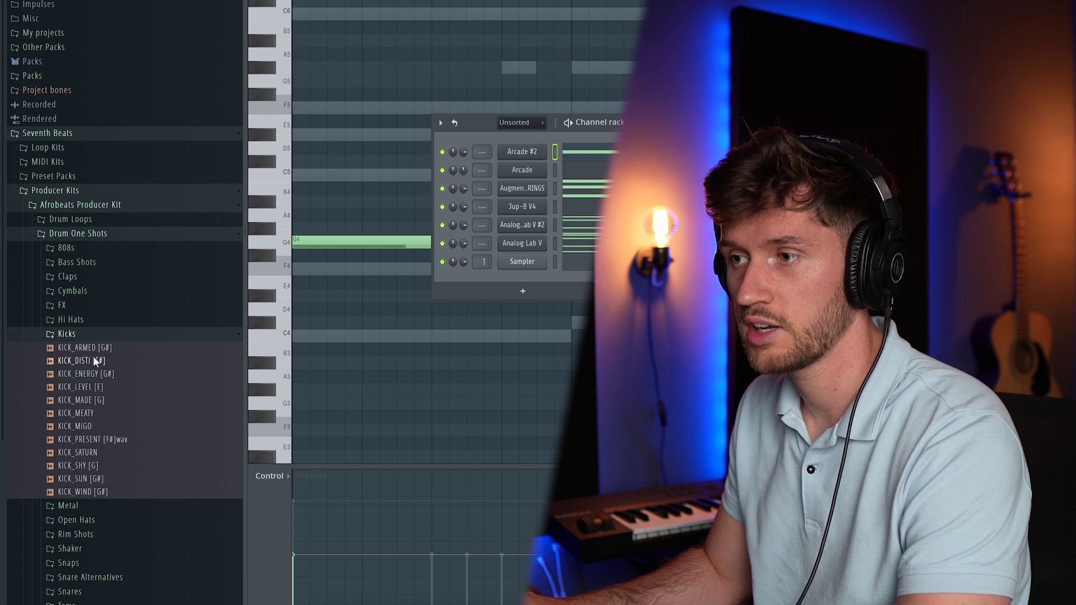
{"action": "left_click", "coordinate": [93, 374]}
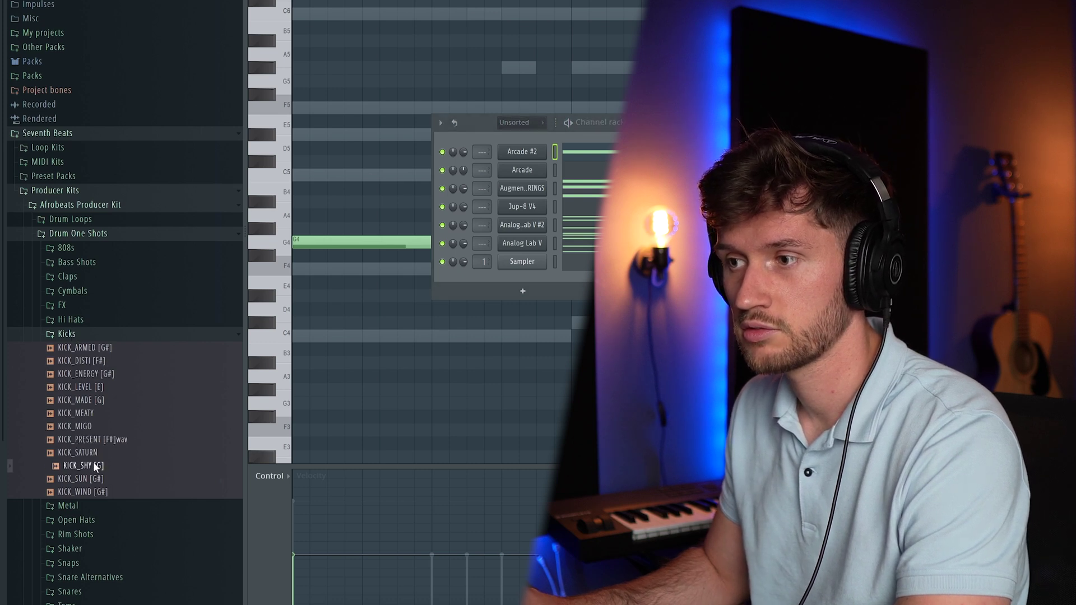
{"action": "left_click", "coordinate": [93, 399]}
{"action": "left_click", "coordinate": [94, 388]}
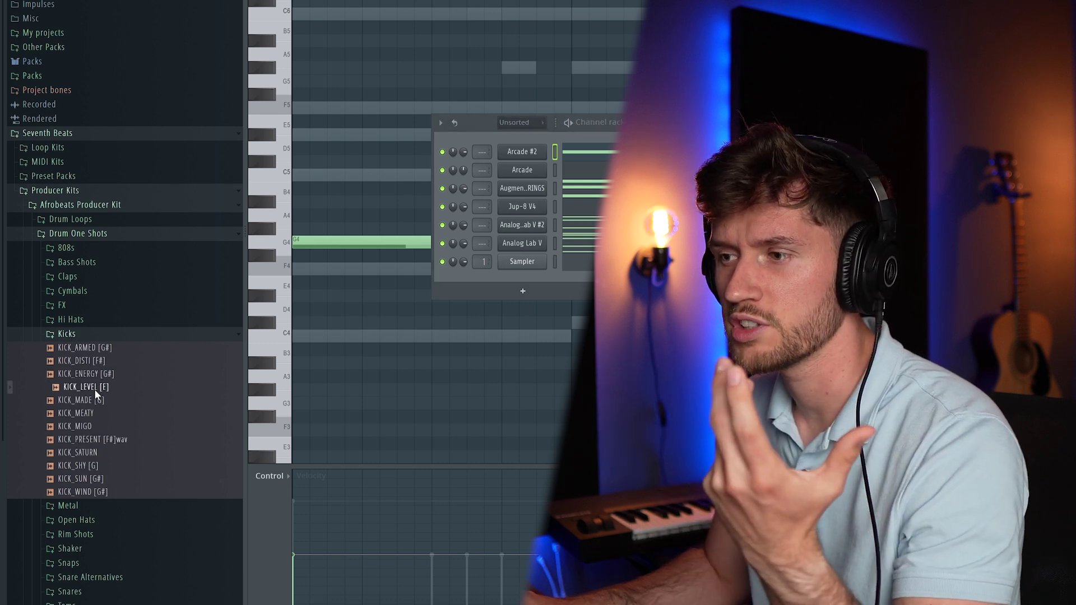
{"action": "left_click_drag", "start_coordinate": [525, 261], "coordinate": [525, 263]}
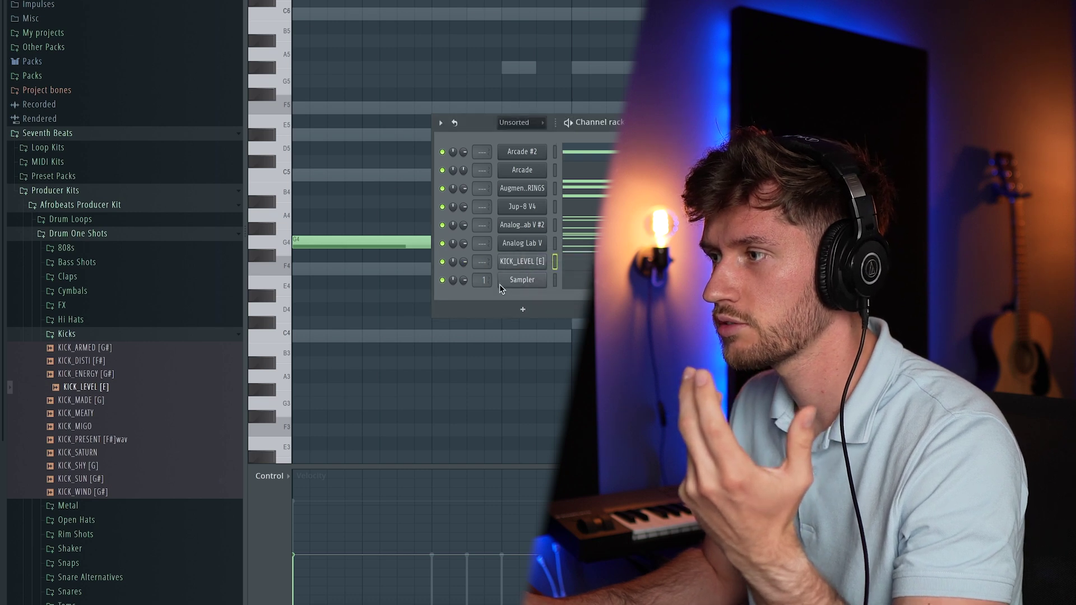
- Audition the rim shot samples and load RIMSHOT_HARD onto the Sampler channel
{"action": "left_click", "coordinate": [66, 333]}
{"action": "left_click", "coordinate": [83, 390]}
{"action": "scroll", "coordinate": [96, 337], "scroll_direction": "down", "scroll_amount": 7}
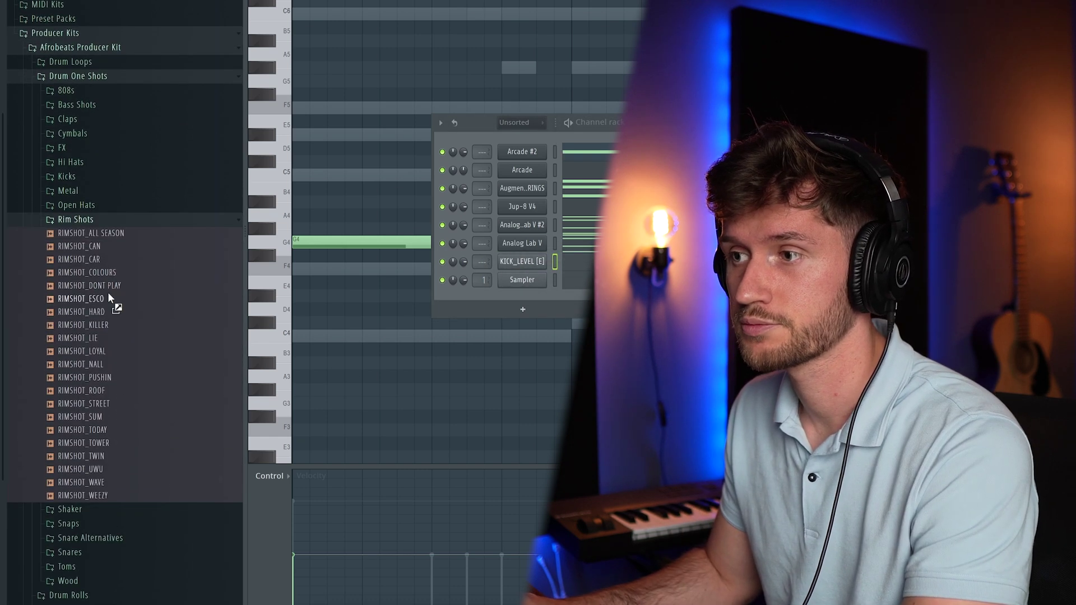
{"action": "left_click", "coordinate": [106, 391]}
{"action": "left_click", "coordinate": [98, 324]}
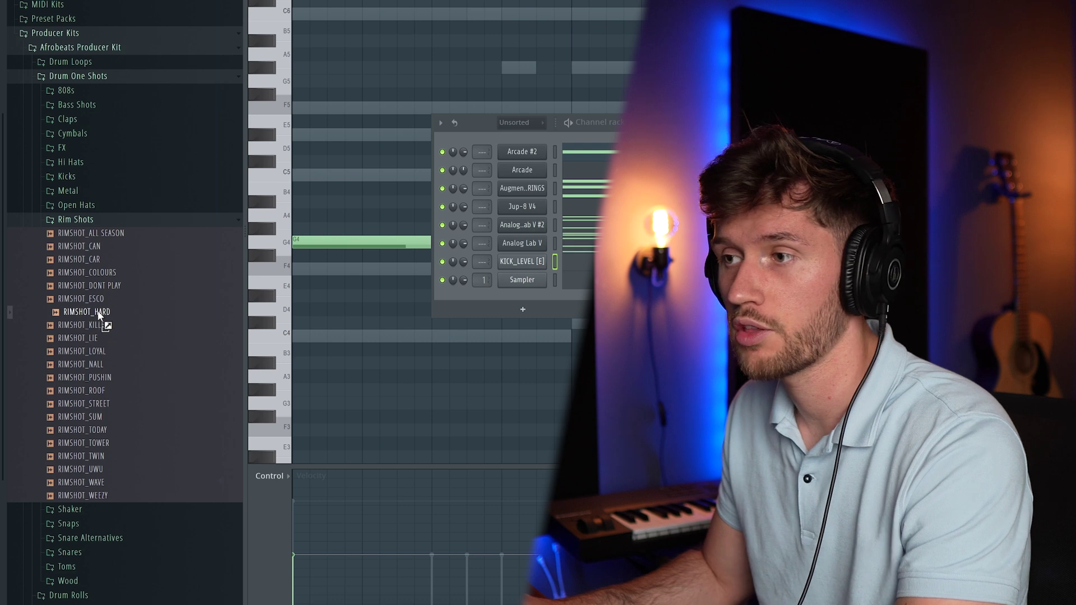
{"action": "left_click_drag", "start_coordinate": [98, 313], "coordinate": [524, 281]}
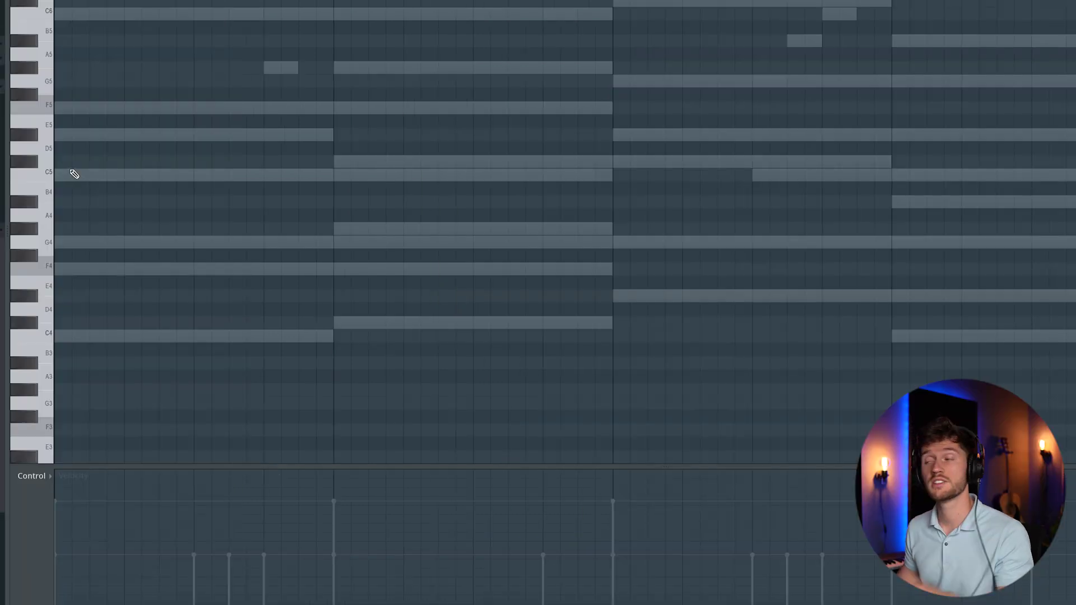
- Draw C5 rimshot hits on steps 1, 4, 7, 9, 12 and 15 of bar 1, repeat them through bar 4 and play them back
{"action": "left_click", "coordinate": [74, 174]}
{"action": "left_click", "coordinate": [135, 501]}
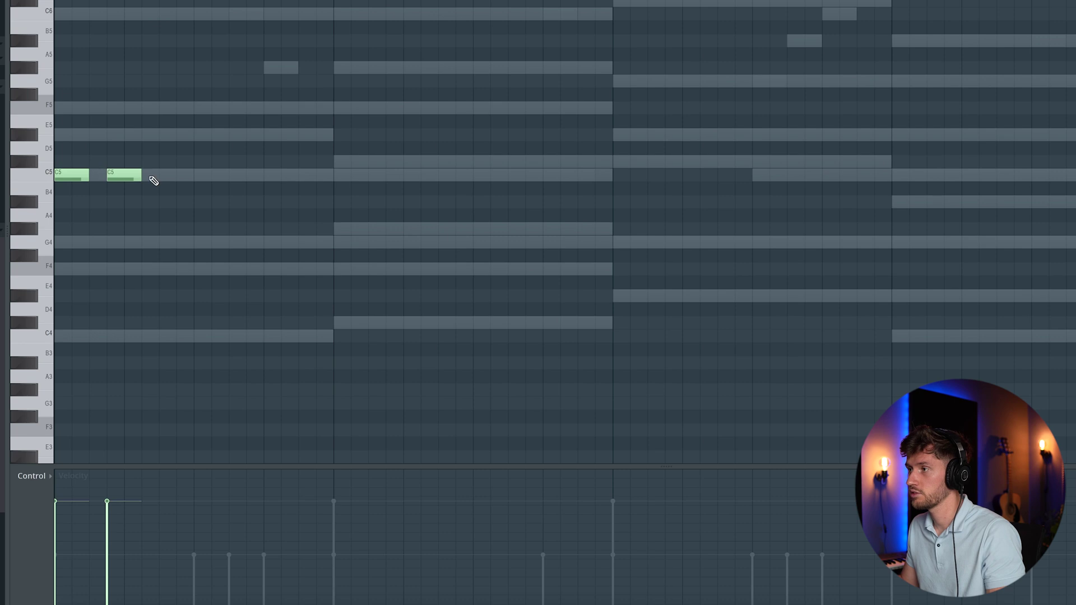
{"action": "key", "text": "ctrl+a"}
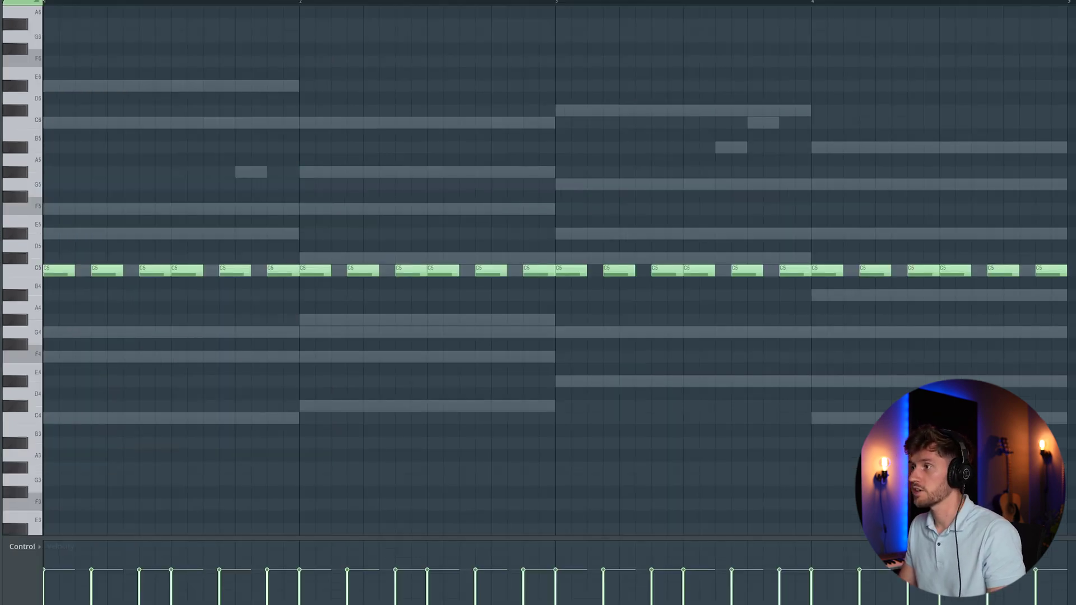
{"action": "key", "text": "space"}
{"action": "key", "text": "F6"}
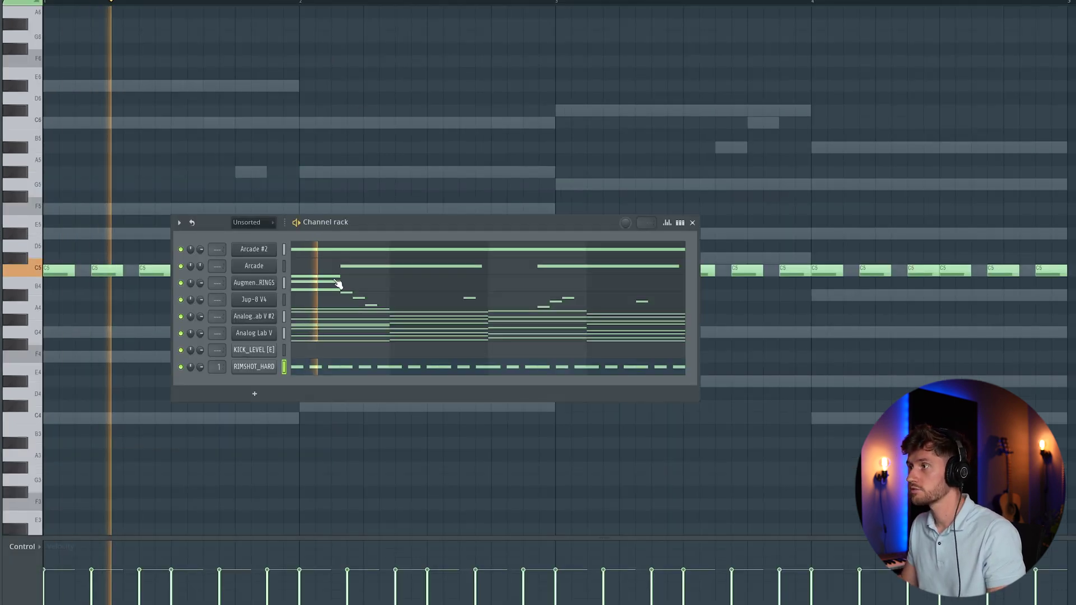
{"action": "key", "text": "F6"}
{"action": "key", "text": "space"}
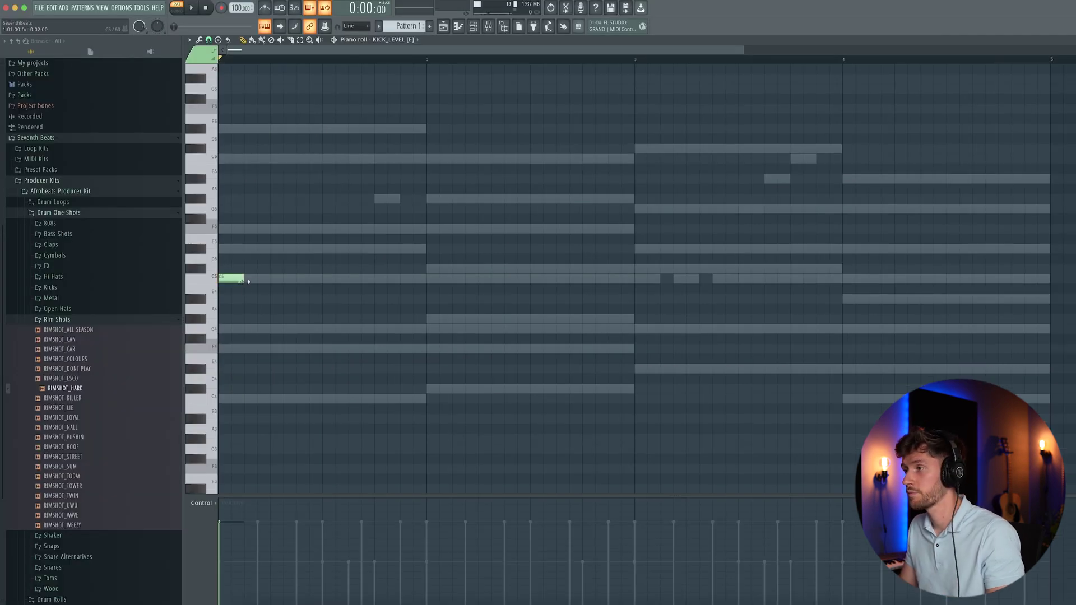
- Draw a four-bar syncopated C5 kick pattern for KICK_LEVEL [E], repeat it to fill eight bars and play it back
{"action": "key", "text": "space"}
{"action": "left_click", "coordinate": [280, 279]}
{"action": "left_click", "coordinate": [434, 279]}
{"action": "left_click", "coordinate": [462, 278]}
{"action": "left_click", "coordinate": [575, 279]}
{"action": "left_click", "coordinate": [608, 278]}
{"action": "left_click", "coordinate": [661, 278]}
{"action": "left_click", "coordinate": [808, 277]}
{"action": "left_click", "coordinate": [960, 277]}
{"action": "left_click", "coordinate": [983, 278]}
{"action": "left_click", "coordinate": [981, 277]}
{"action": "scroll", "coordinate": [981, 277], "scroll_direction": "down", "scroll_amount": 2}
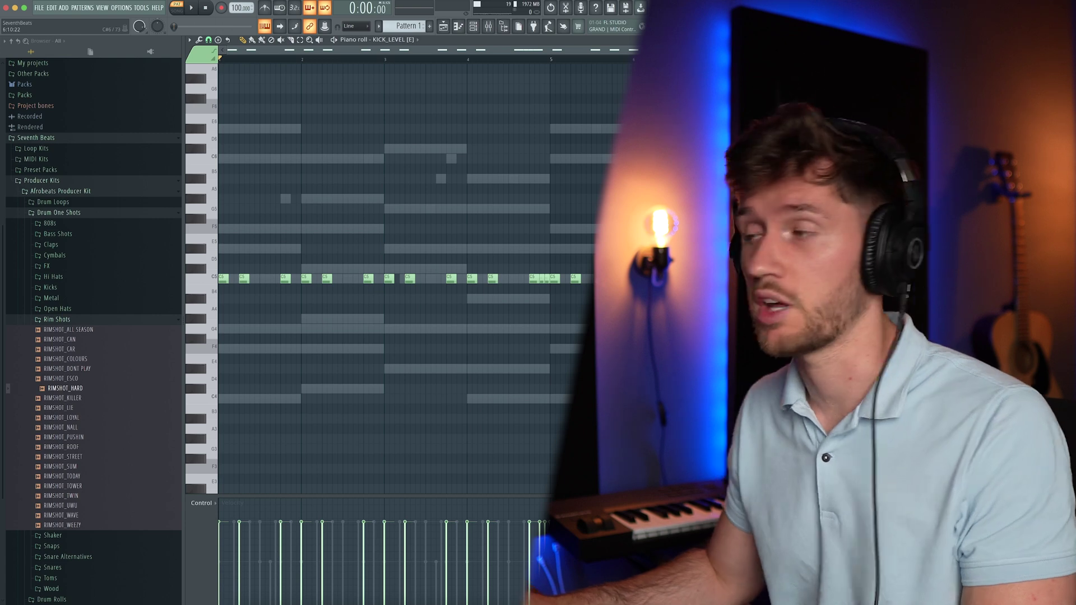
{"action": "key", "text": "space"}
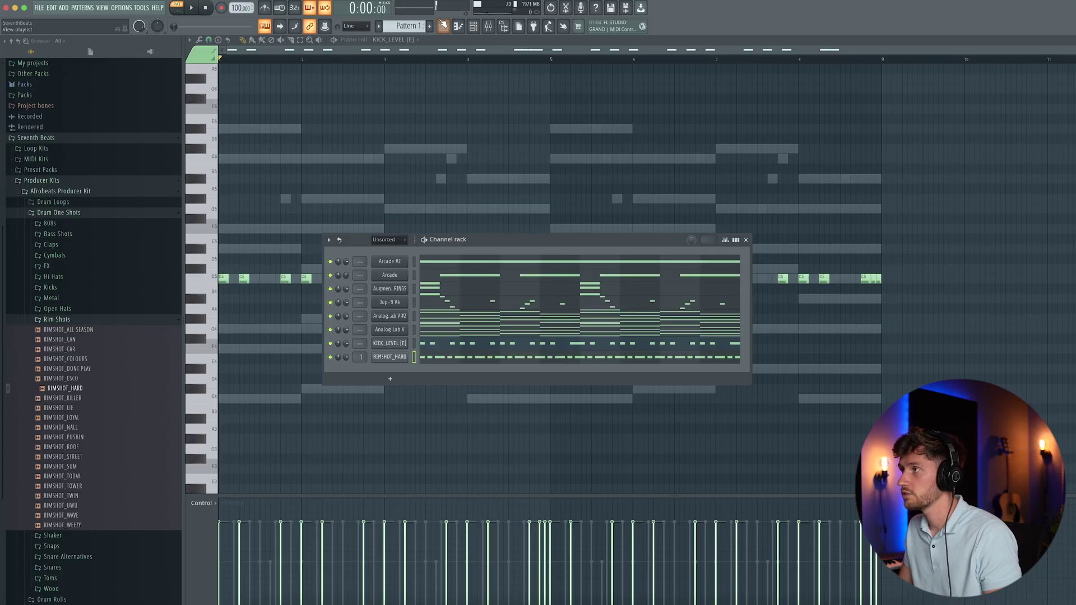
- Place Pattern 1 at bar 1 of playlist Track 1 and add SHAKERLOOP_MIC from the Shaker Loops at bar 1 of Track 4
{"action": "left_click", "coordinate": [443, 27]}
{"action": "left_click_drag", "start_coordinate": [406, 174], "coordinate": [328, 64]}
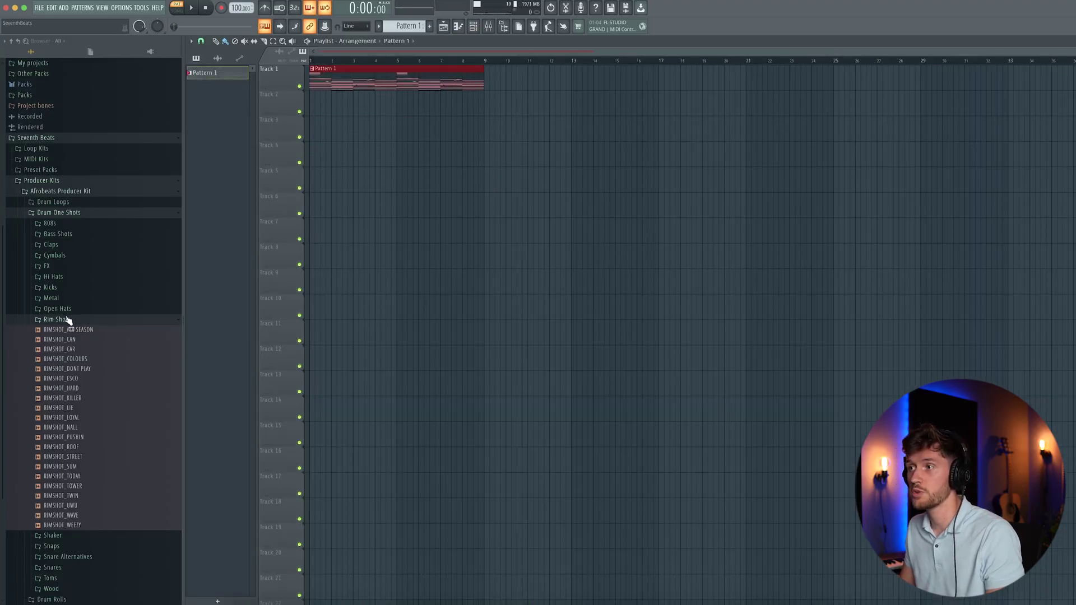
{"action": "left_click", "coordinate": [67, 320]}
{"action": "left_click", "coordinate": [69, 320]}
{"action": "left_click", "coordinate": [72, 359]}
{"action": "left_click_drag", "start_coordinate": [65, 453], "coordinate": [351, 154]}
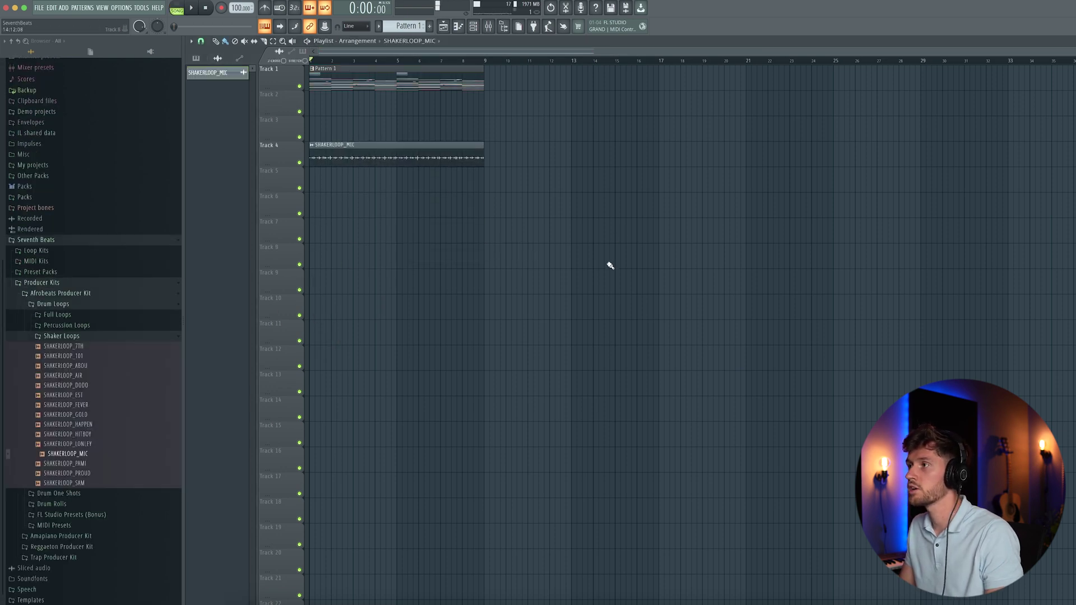
- Lower the SHAKERLOOP_MIC clip's channel volume to 66% during playback and show the Unsorted channels again
{"action": "key", "text": "F6"}
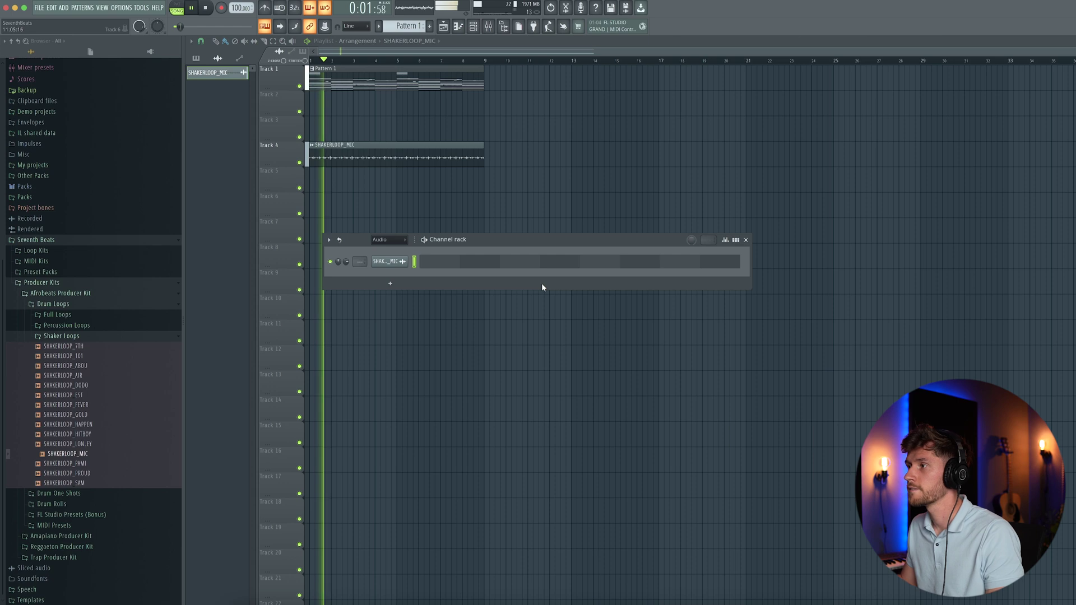
{"action": "left_click", "coordinate": [387, 240]}
{"action": "left_click", "coordinate": [393, 272]}
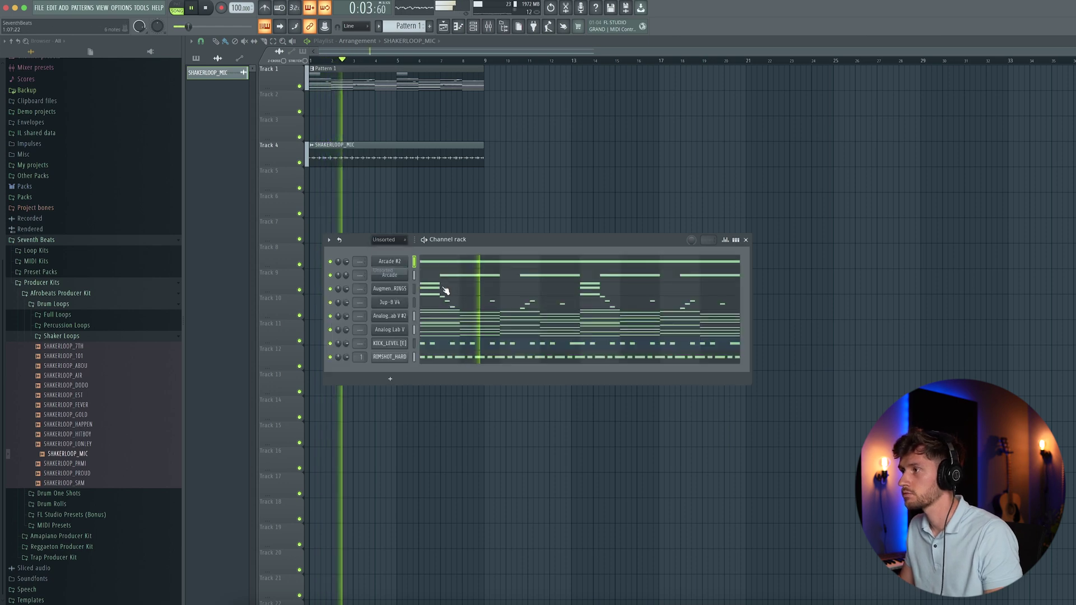
{"action": "double_click", "coordinate": [387, 152]}
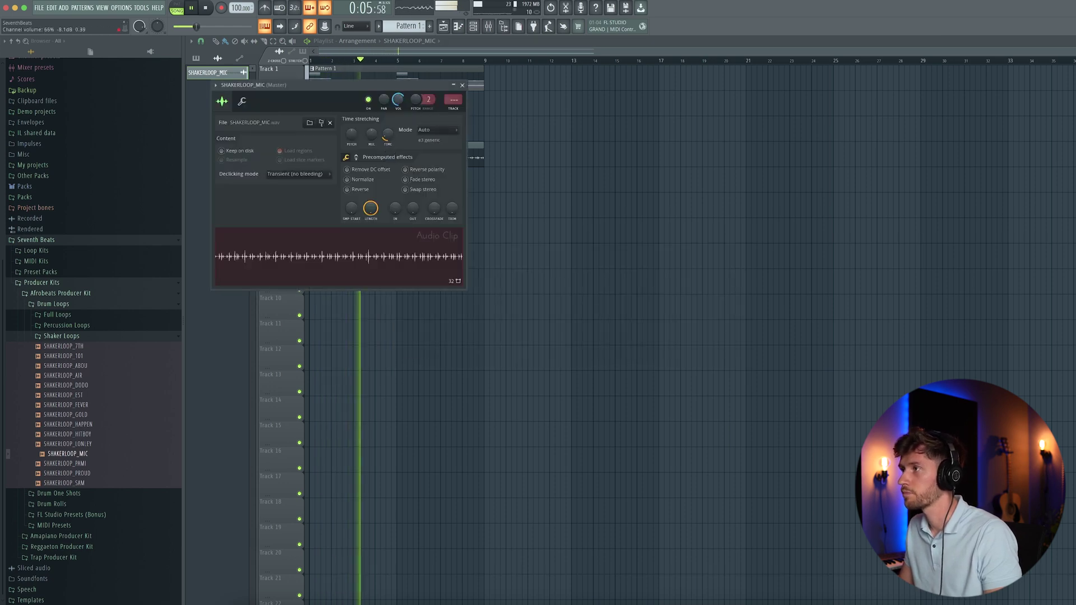
{"action": "left_click", "coordinate": [463, 86]}
{"action": "left_click", "coordinate": [474, 27]}
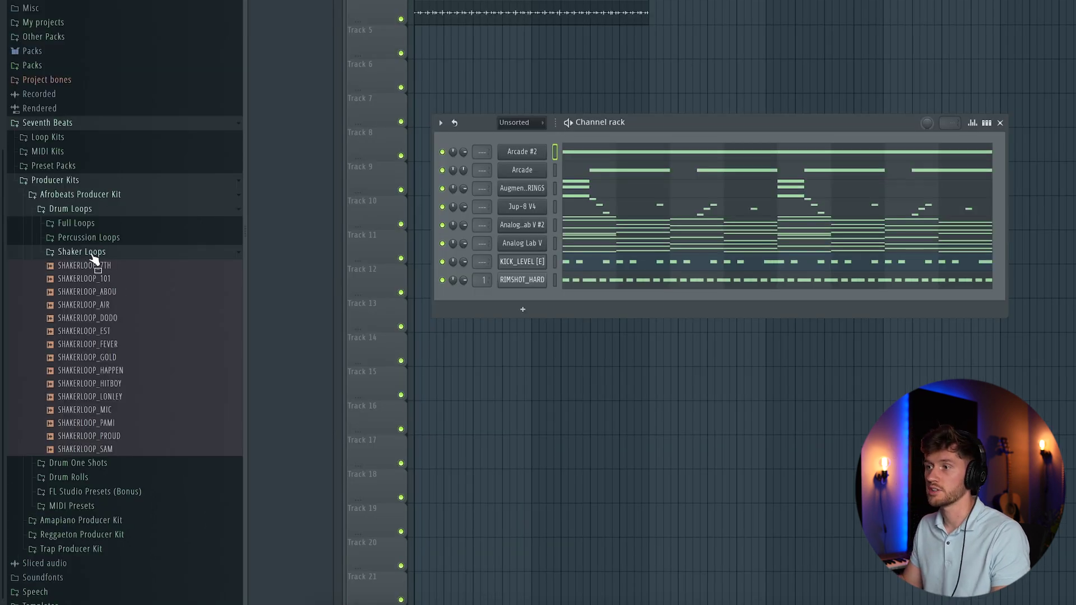
- Load HIHAT_SHOW from the kit's Hi Hats one-shots as a new channel below RIMSHOT_HARD
{"action": "left_click", "coordinate": [92, 255]}
{"action": "left_click", "coordinate": [76, 281]}
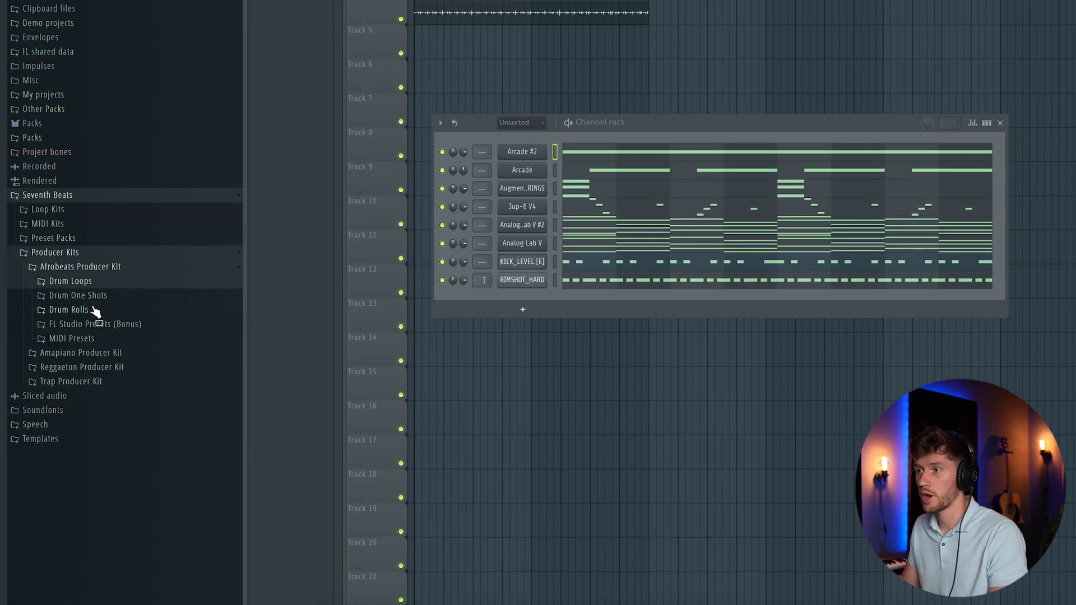
{"action": "left_click", "coordinate": [92, 298]}
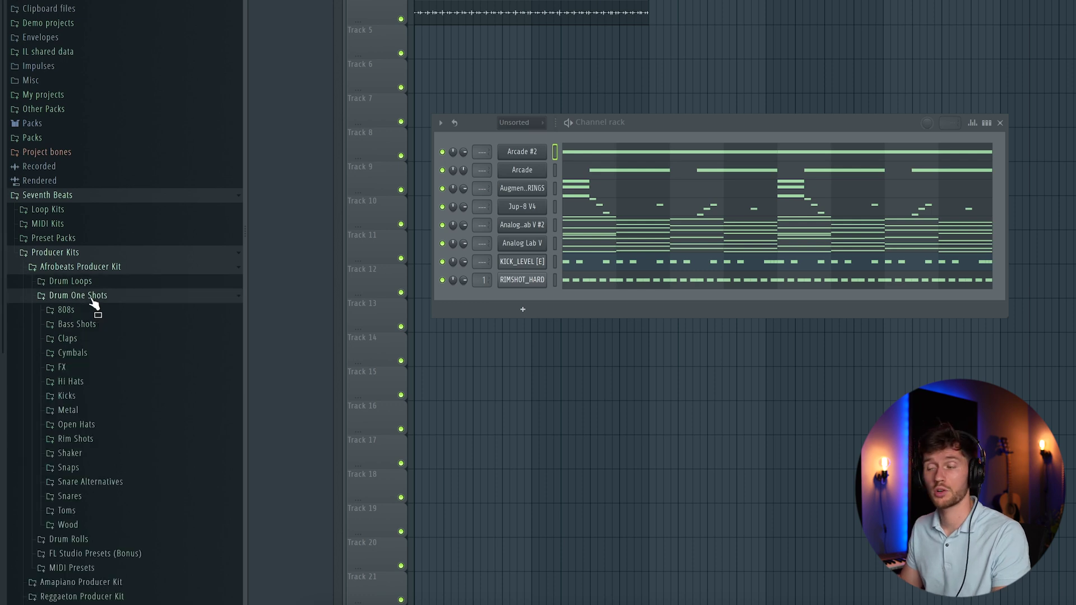
{"action": "left_click", "coordinate": [106, 382]}
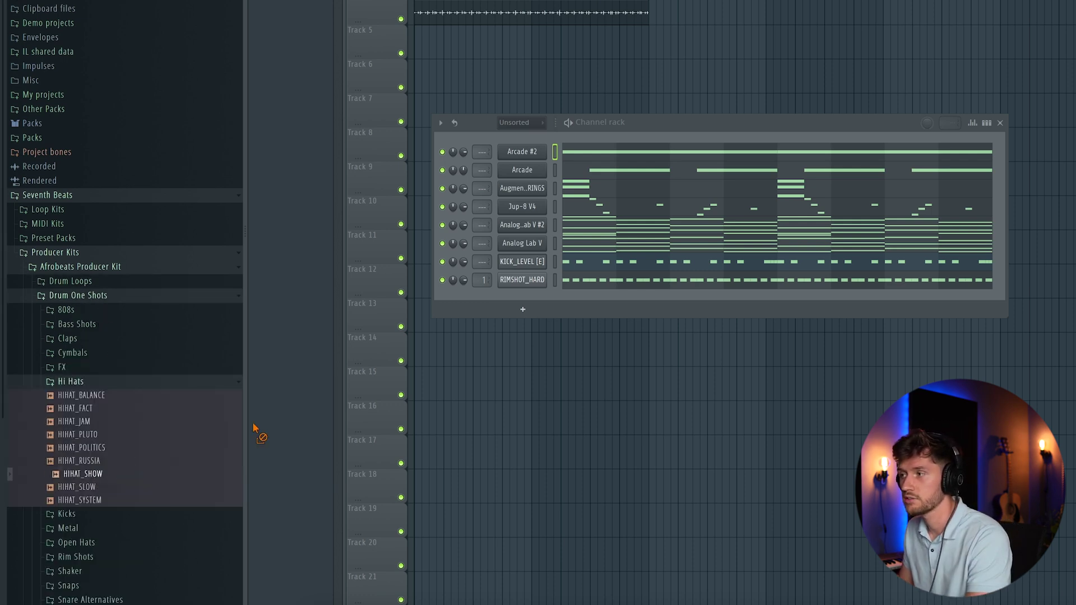
{"action": "left_click_drag", "start_coordinate": [528, 294], "coordinate": [527, 295]}
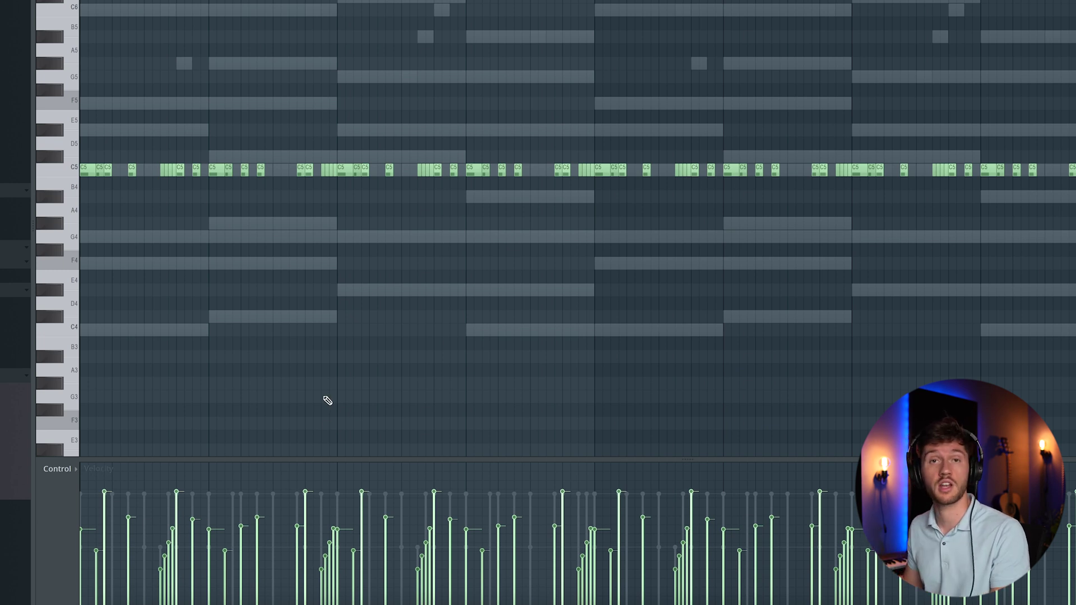
- Play back the hi-hat pattern and load SHAKER_NWANTITI_17 from the Shaker one-shots as a new channel
{"action": "key", "text": "space"}
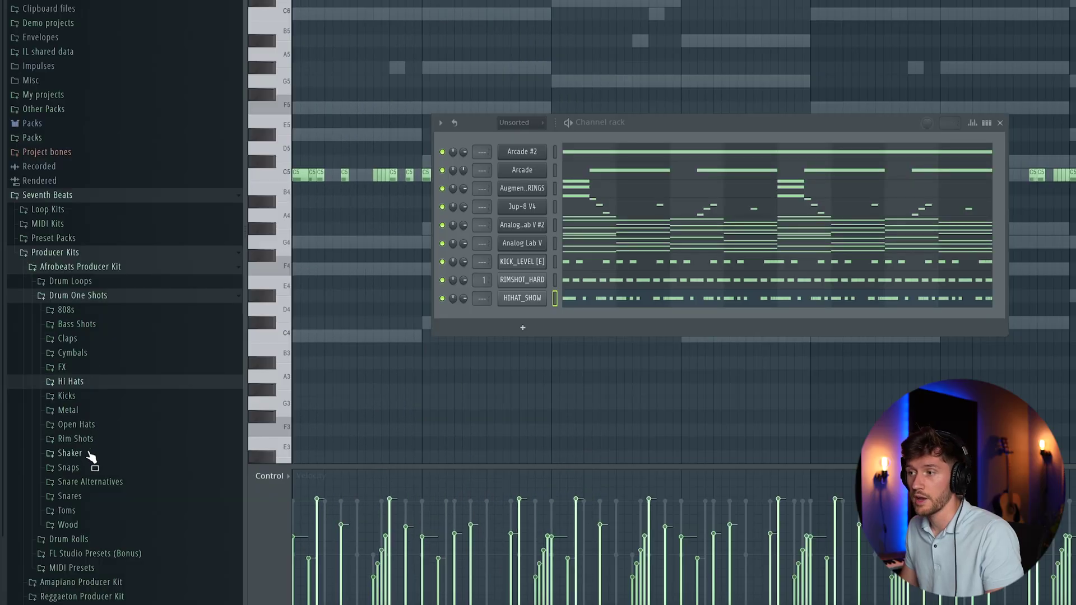
{"action": "left_click", "coordinate": [69, 453]}
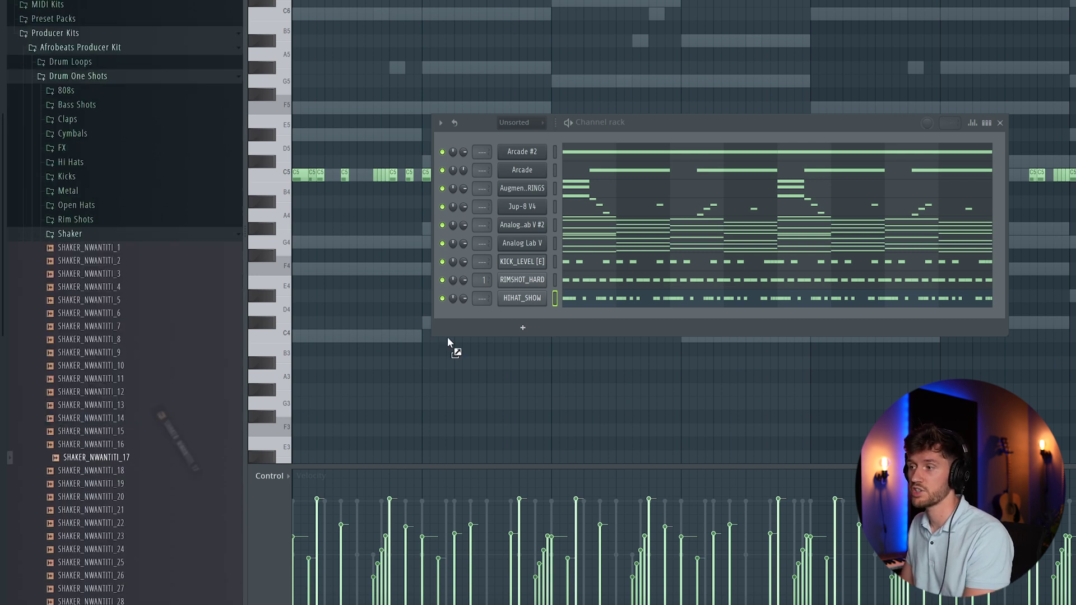
{"action": "left_click_drag", "start_coordinate": [537, 308], "coordinate": [596, 324]}
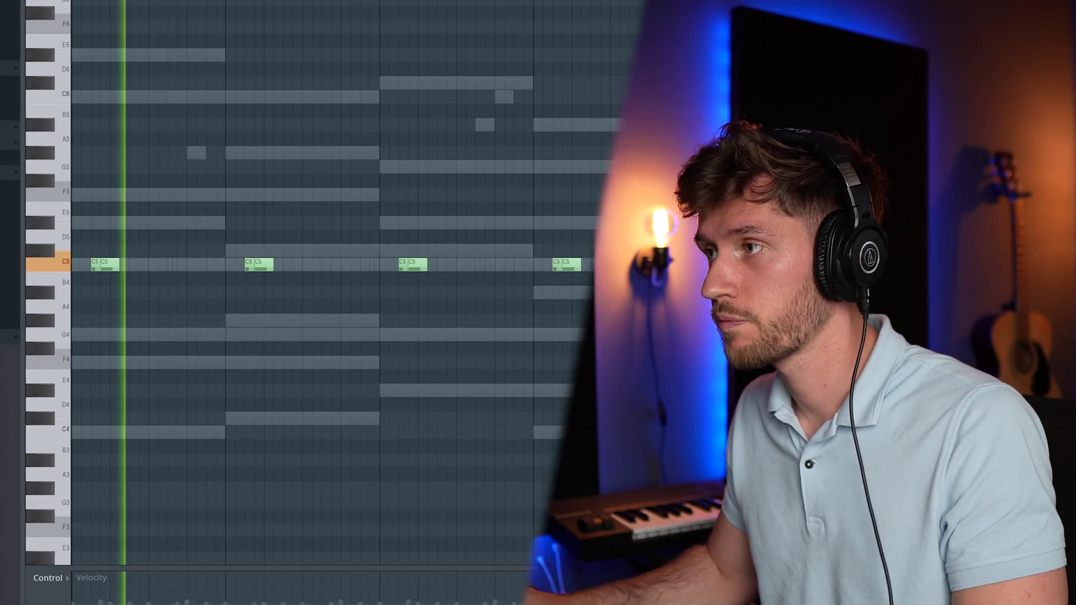
- Adjust the SHAKER_NWANTITI_17 channel's volume while the beat plays
{"action": "key", "text": "F6"}
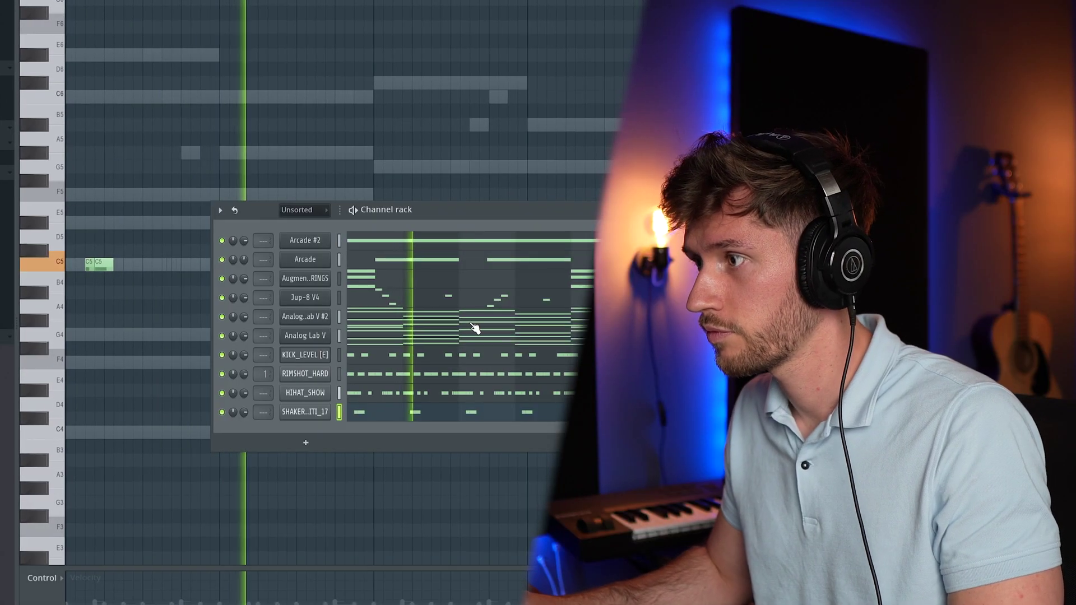
{"action": "left_click_drag", "start_coordinate": [240, 412], "coordinate": [240, 393]}
{"action": "key", "text": "F6"}
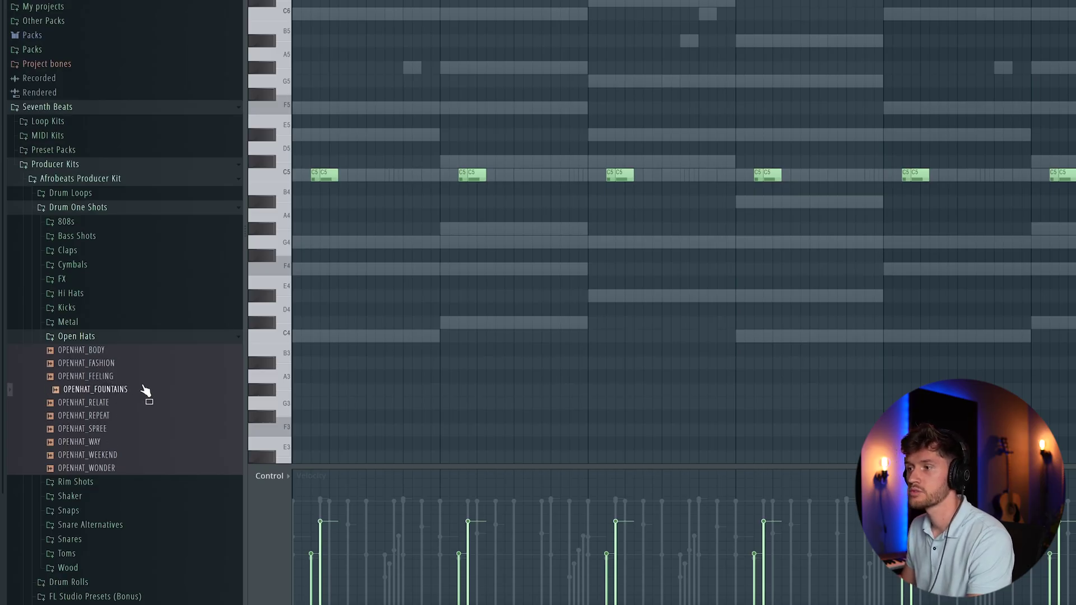
- Load OPENHAT_FEELING as a channel and place one short C5 hit in every second bar, starting in bar 1
{"action": "key", "text": "F6"}
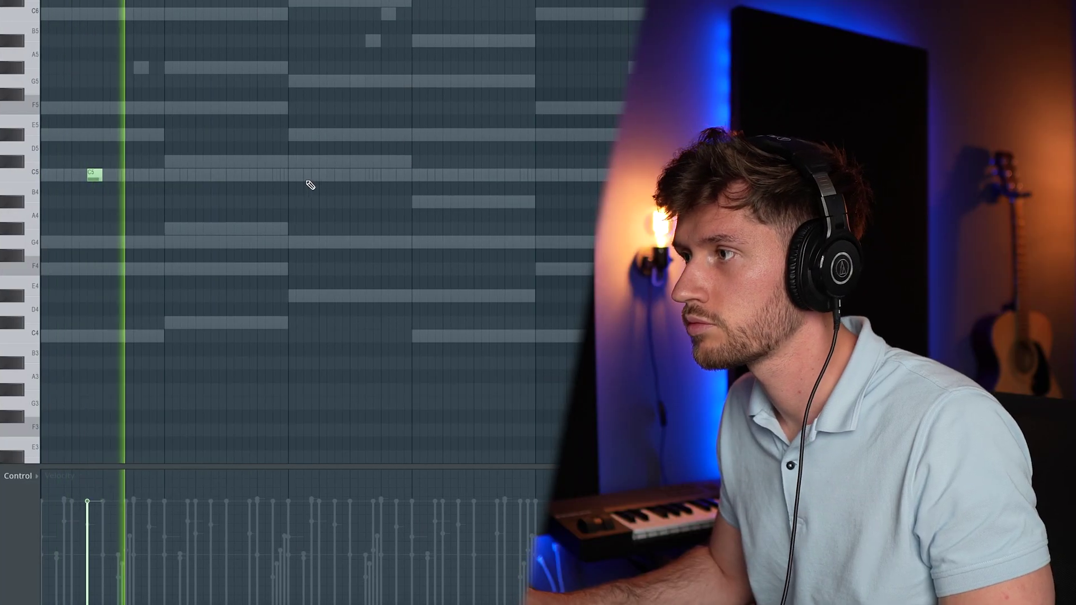
{"action": "left_click", "coordinate": [335, 176]}
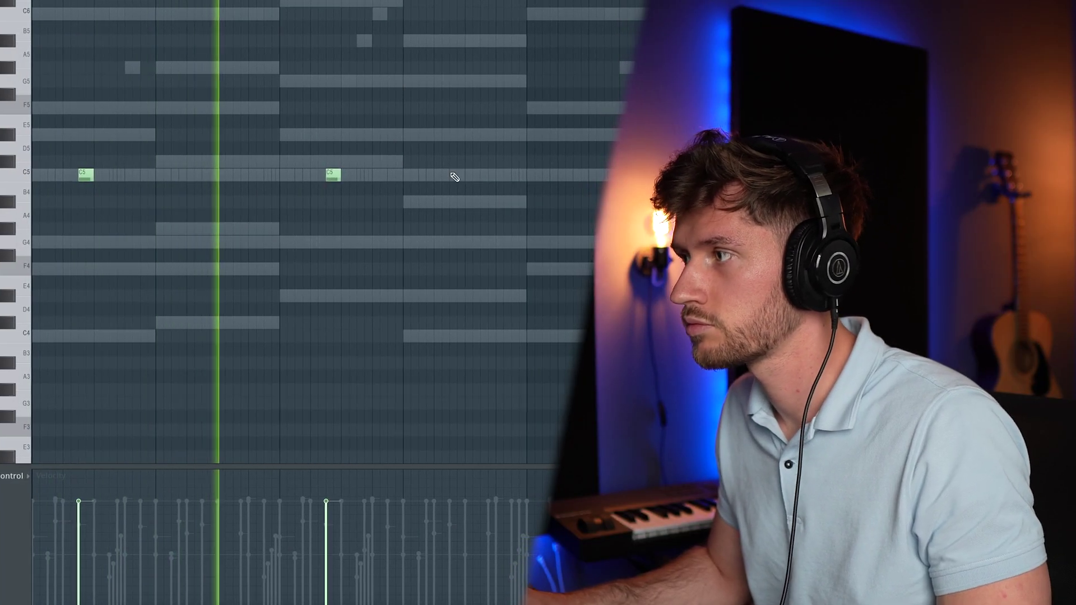
{"action": "left_click", "coordinate": [570, 176]}
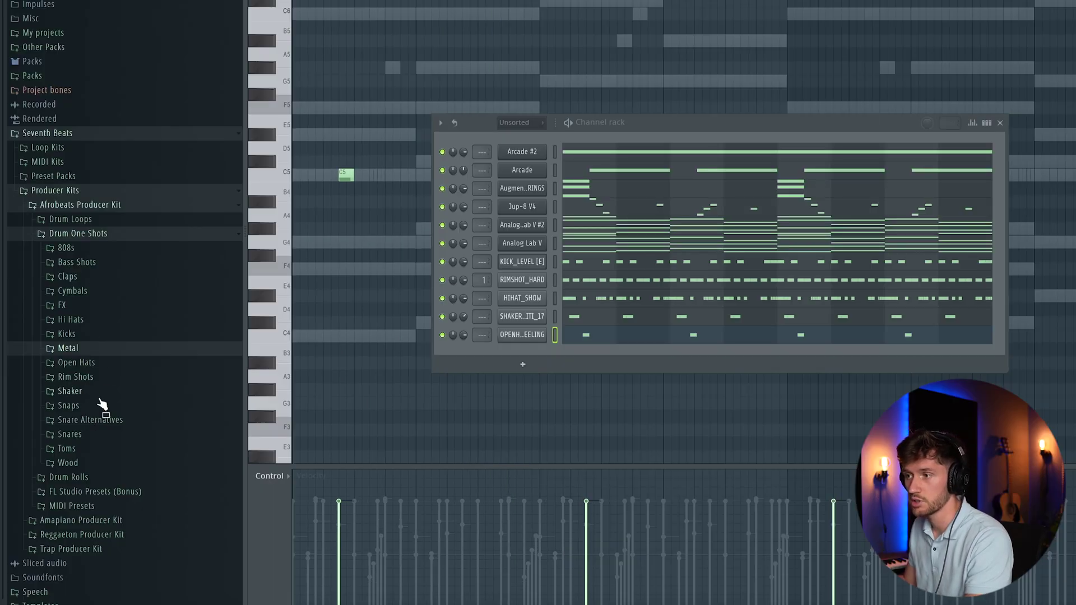
- Load RIMSHOT_LIE from the Rim Shots one-shots as a channel and place two short C5 hits in each bar
{"action": "left_click", "coordinate": [94, 377]}
{"action": "left_click_drag", "start_coordinate": [559, 367], "coordinate": [537, 355]}
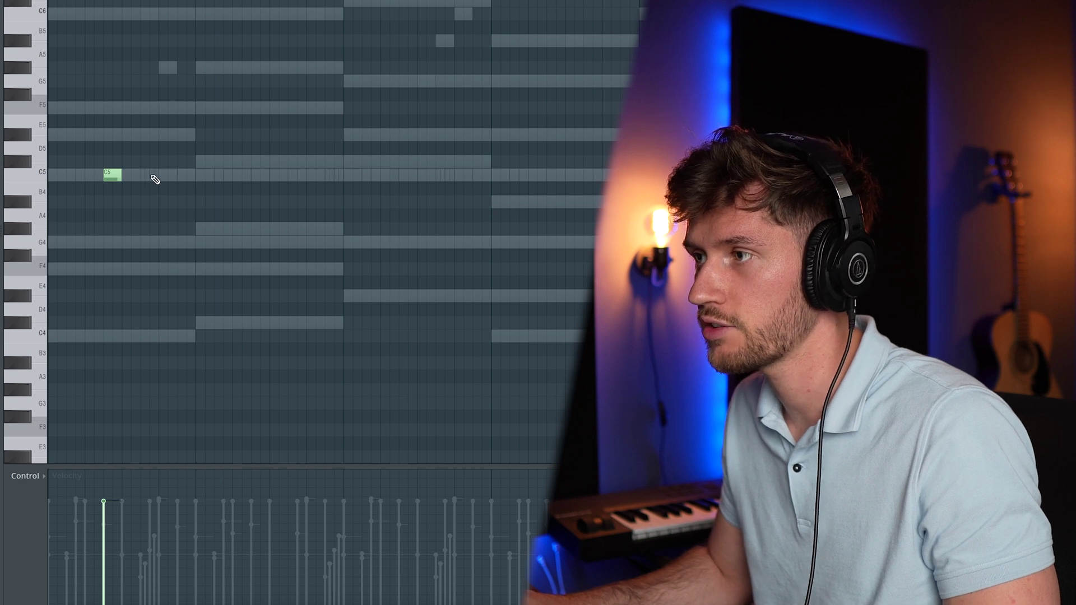
{"action": "left_click", "coordinate": [258, 176]}
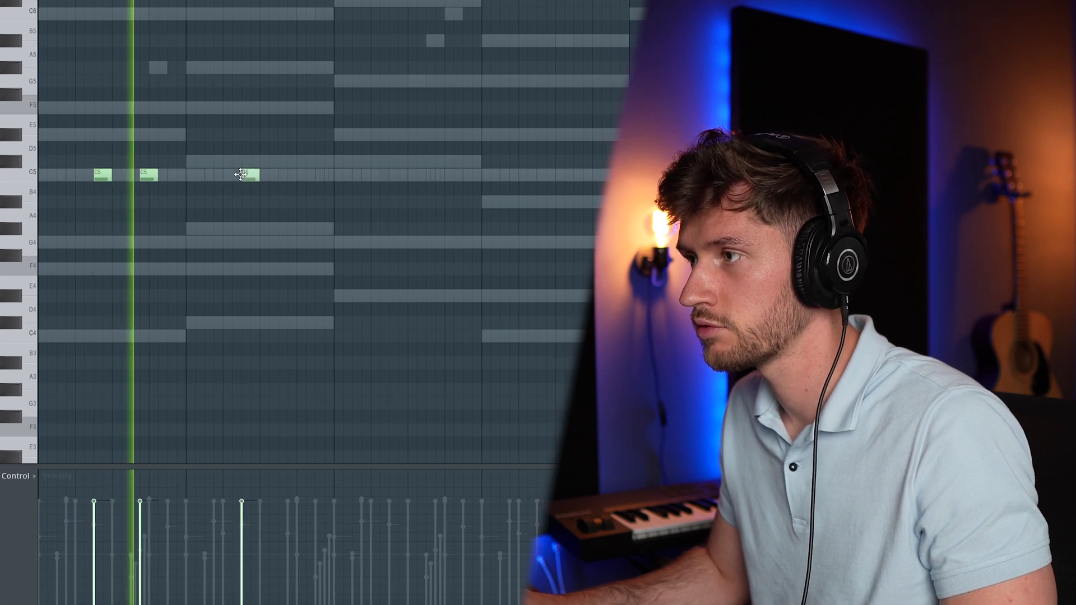
{"action": "left_click", "coordinate": [285, 176]}
{"action": "left_click", "coordinate": [360, 175]}
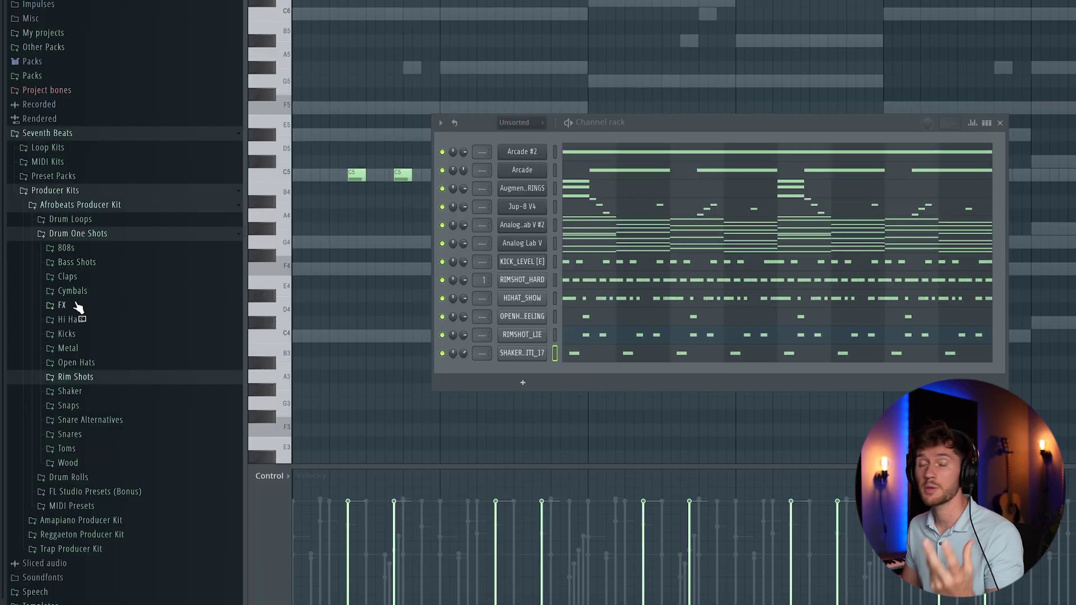
- Load IMPACT_FINDER from the FX Impacts one-shots, place one short C5 hit at the start of bar 1, and play it back
{"action": "left_click", "coordinate": [78, 307]}
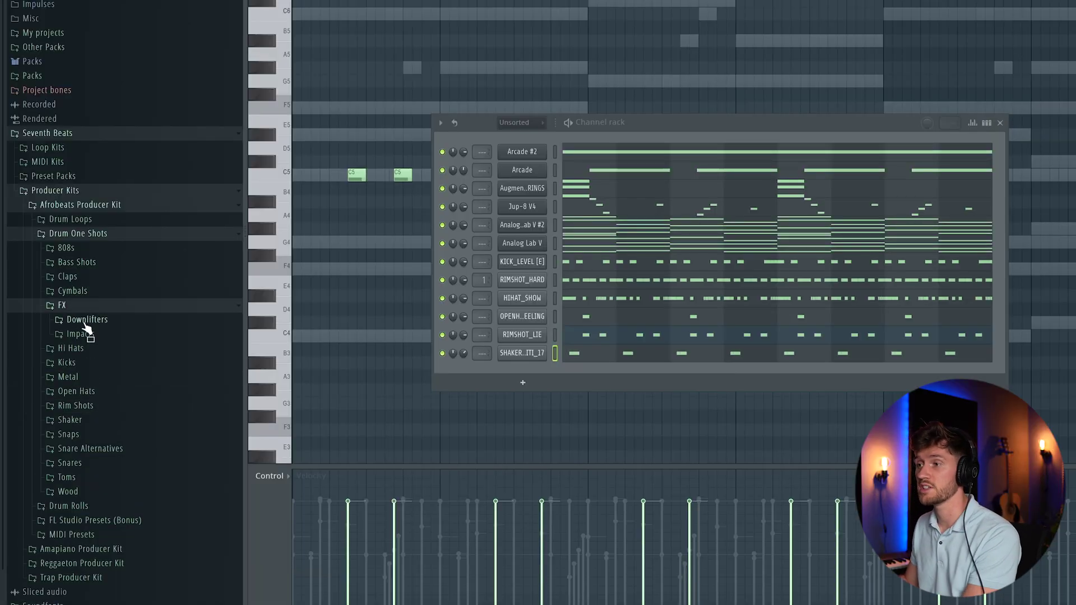
{"action": "left_click", "coordinate": [81, 335]}
{"action": "scroll", "coordinate": [135, 403], "scroll_direction": "down", "scroll_amount": 1}
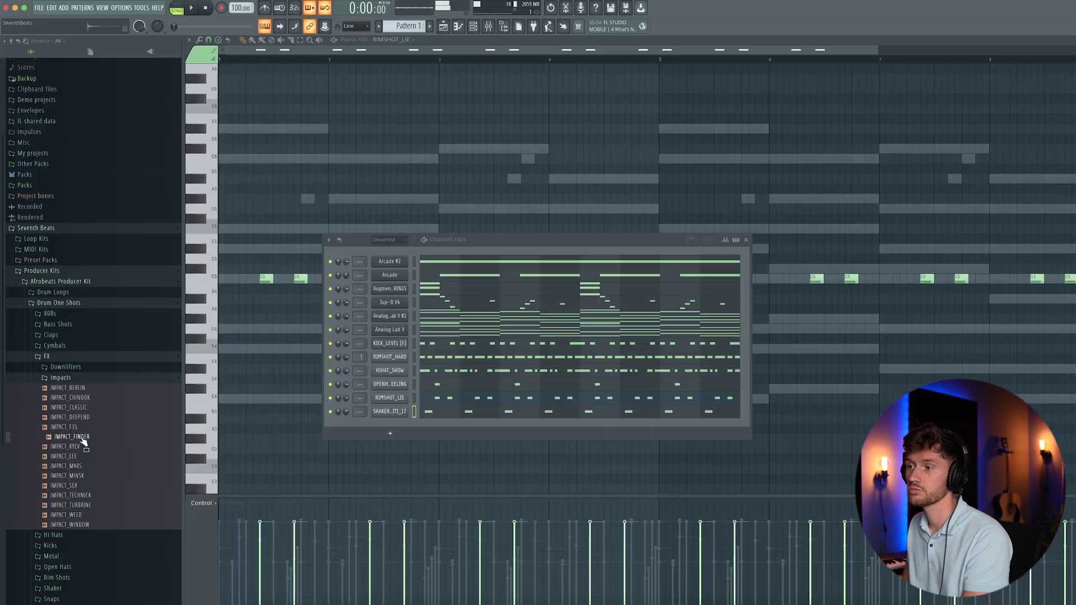
{"action": "left_click_drag", "start_coordinate": [402, 425], "coordinate": [440, 427]}
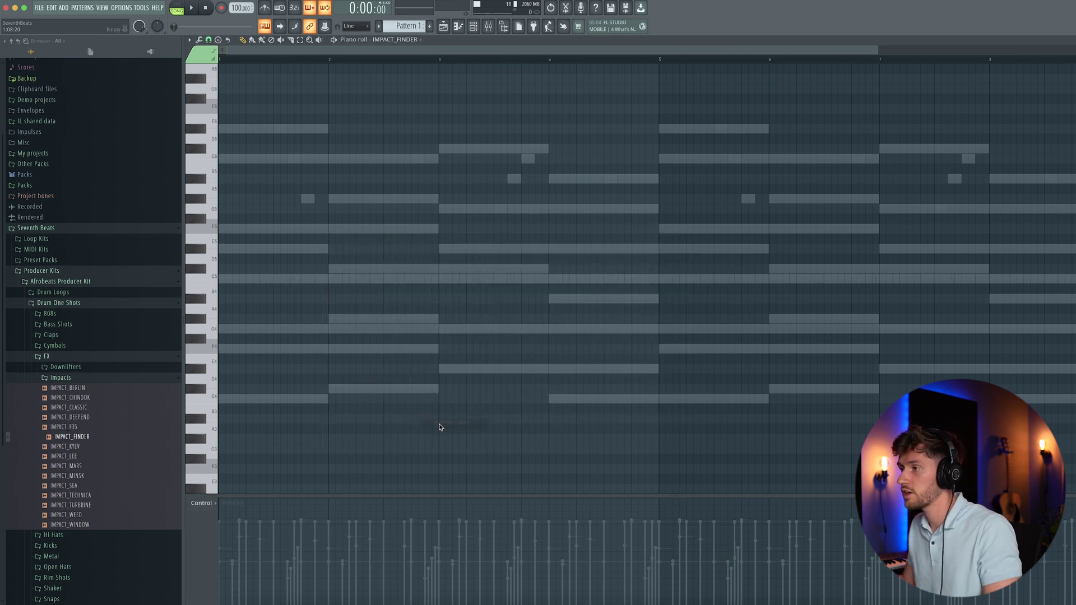
{"action": "left_click", "coordinate": [223, 278]}
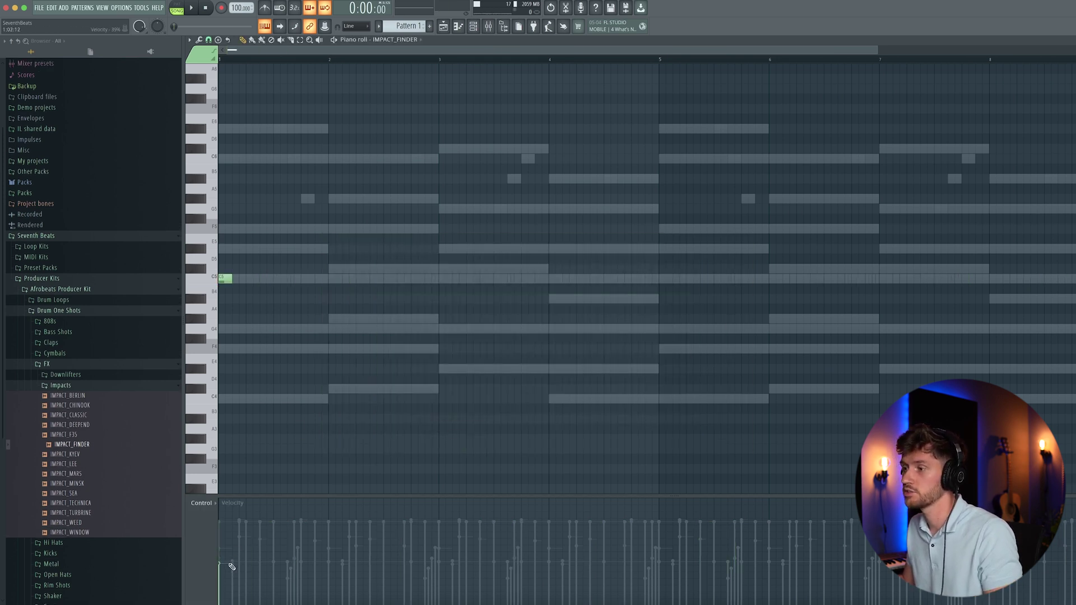
{"action": "key", "text": "space"}
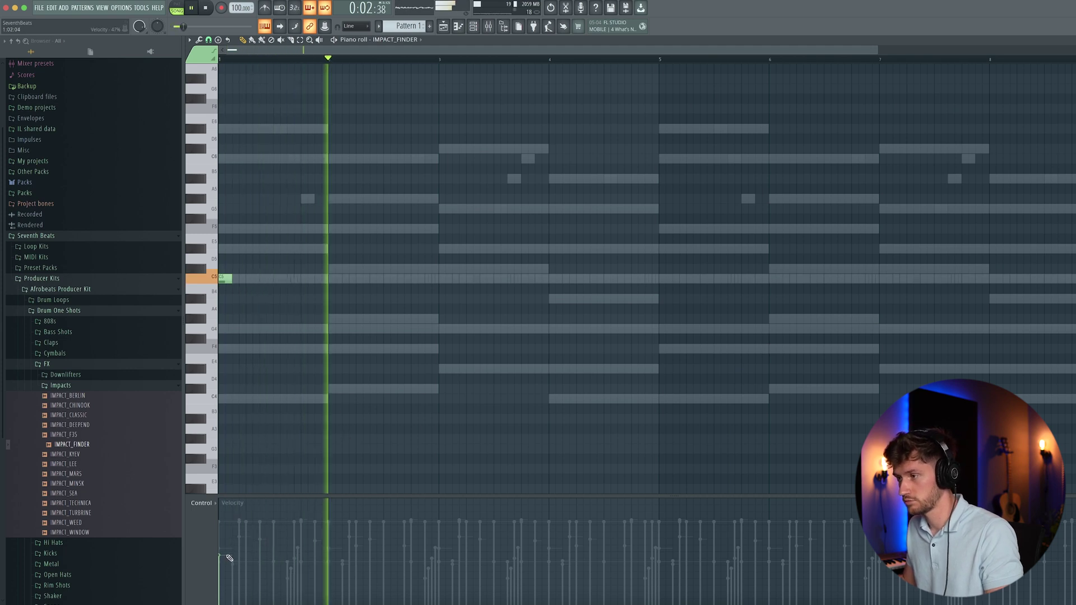
- Load 808_LOUD [C] from the kit's 808s one-shots as a new channel
{"action": "key", "text": "F6"}
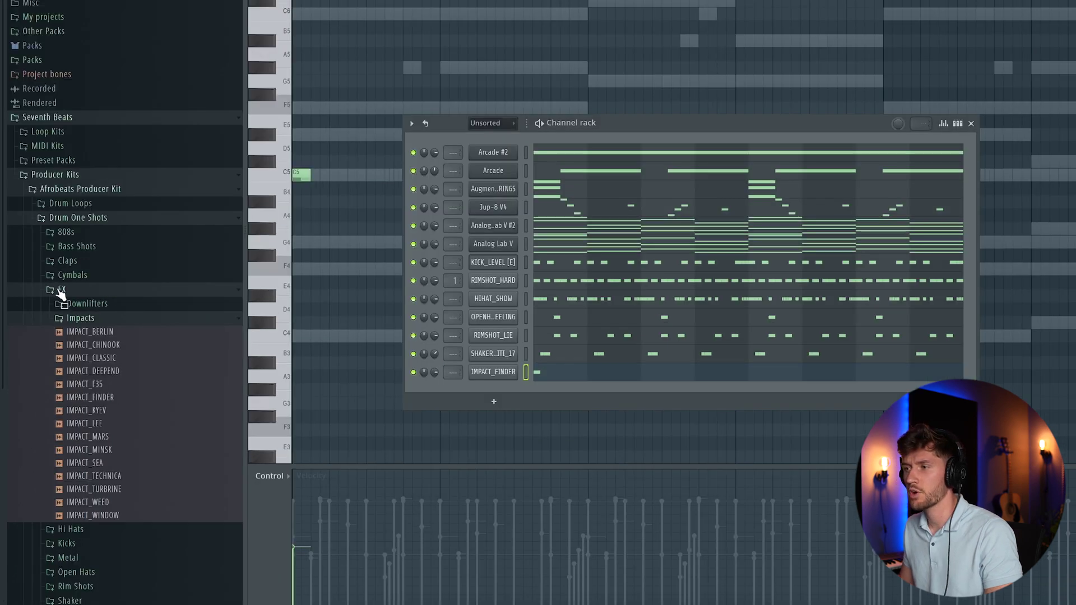
{"action": "left_click", "coordinate": [59, 290]}
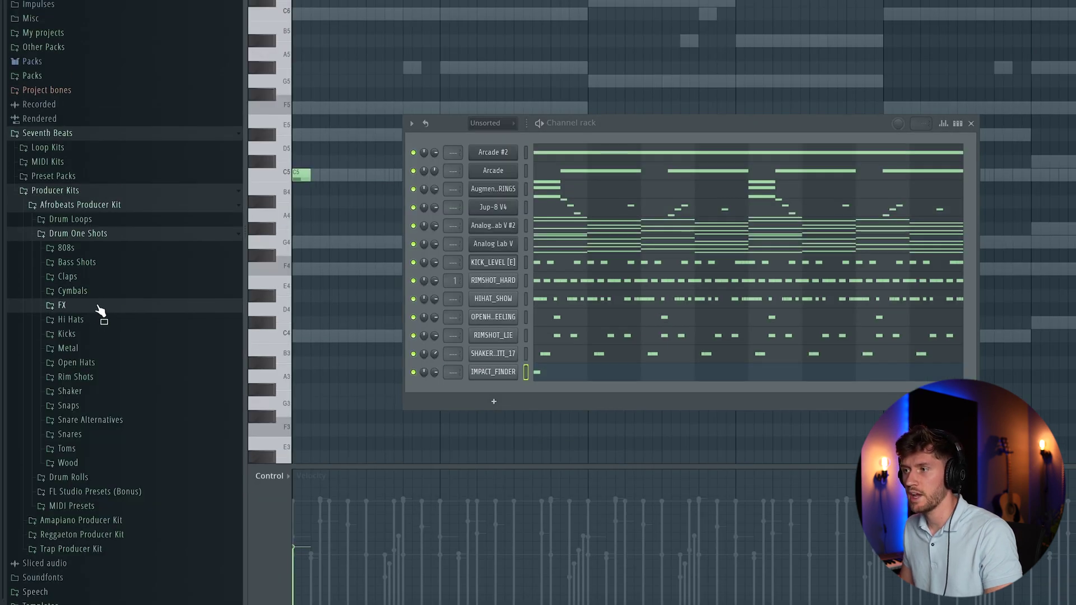
{"action": "left_click", "coordinate": [89, 250]}
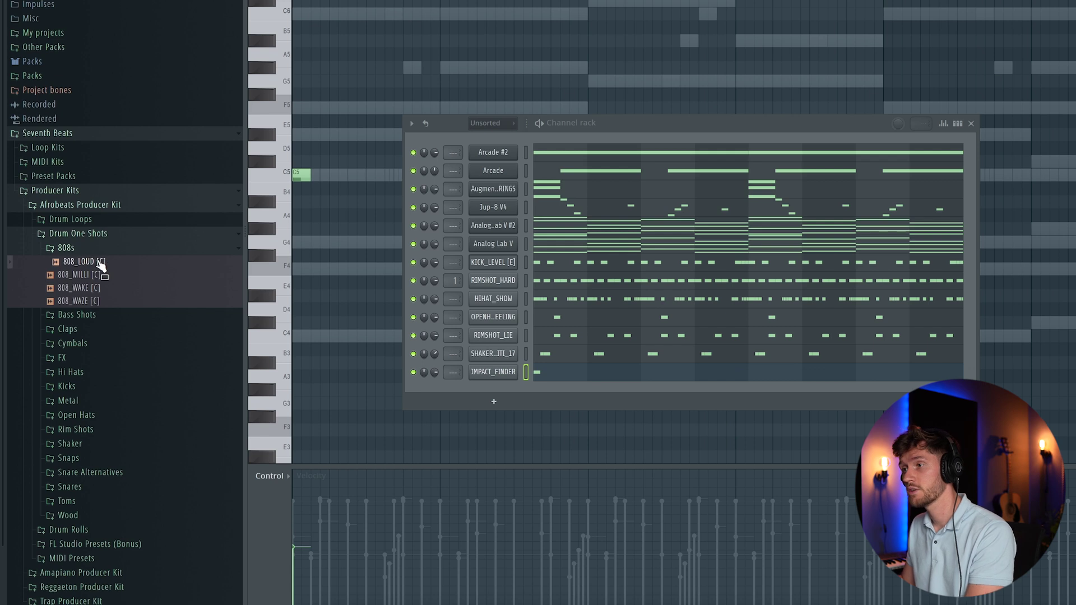
{"action": "left_click_drag", "start_coordinate": [517, 296], "coordinate": [517, 300]}
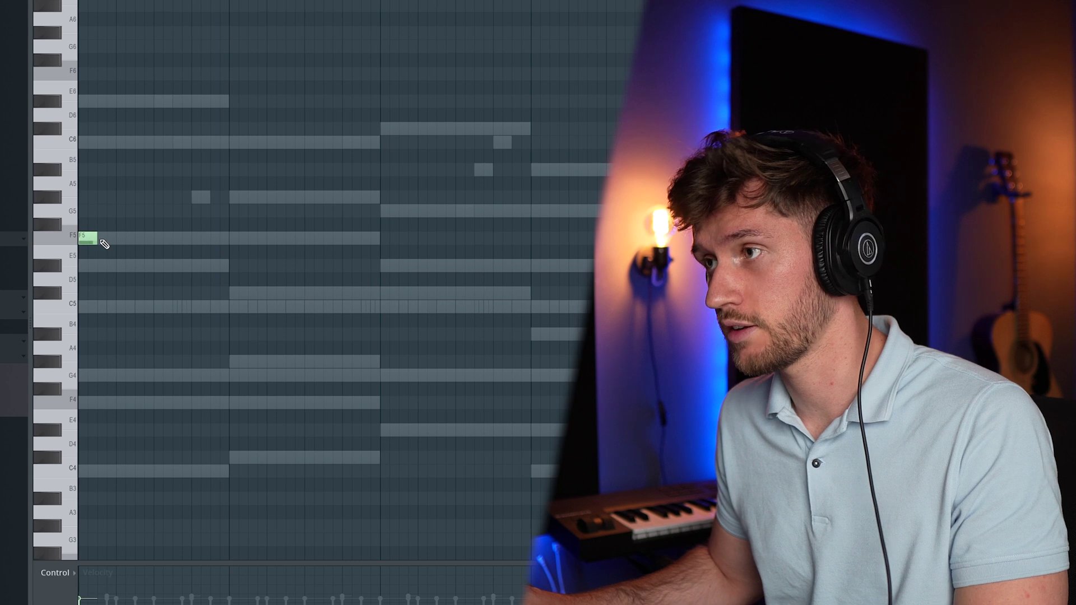
- Draw the 808 bassline with two F5 notes and a short C6 in bar 1, then two C#5 notes and a short G#5 in bar 2
{"action": "left_click_drag", "start_coordinate": [99, 239], "coordinate": [120, 239]}
{"action": "left_click", "coordinate": [133, 240]}
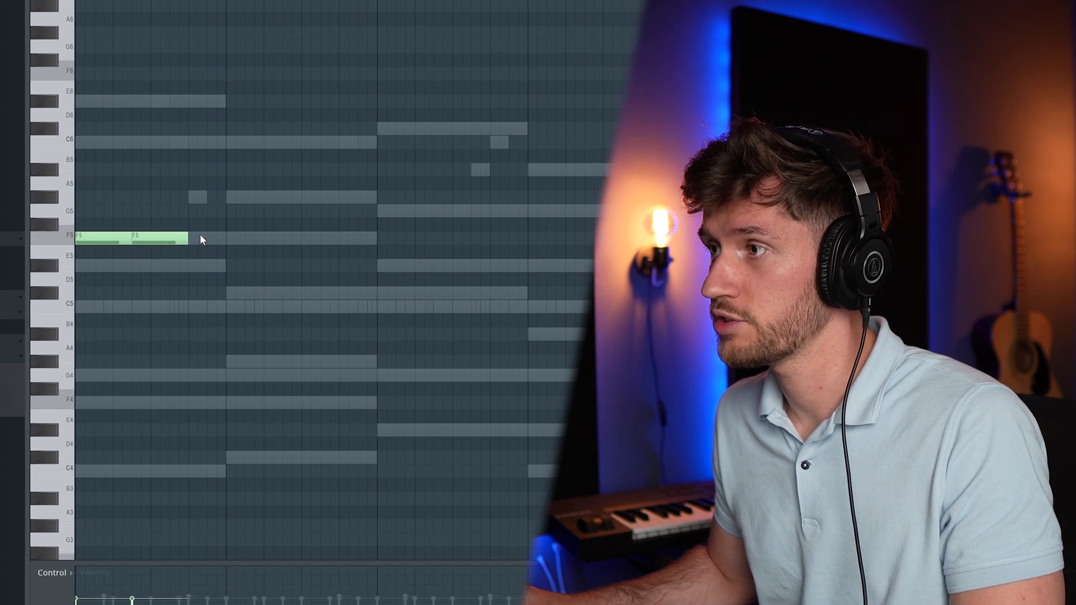
{"action": "left_click", "coordinate": [221, 293]}
{"action": "left_click_drag", "start_coordinate": [286, 296], "coordinate": [253, 300]}
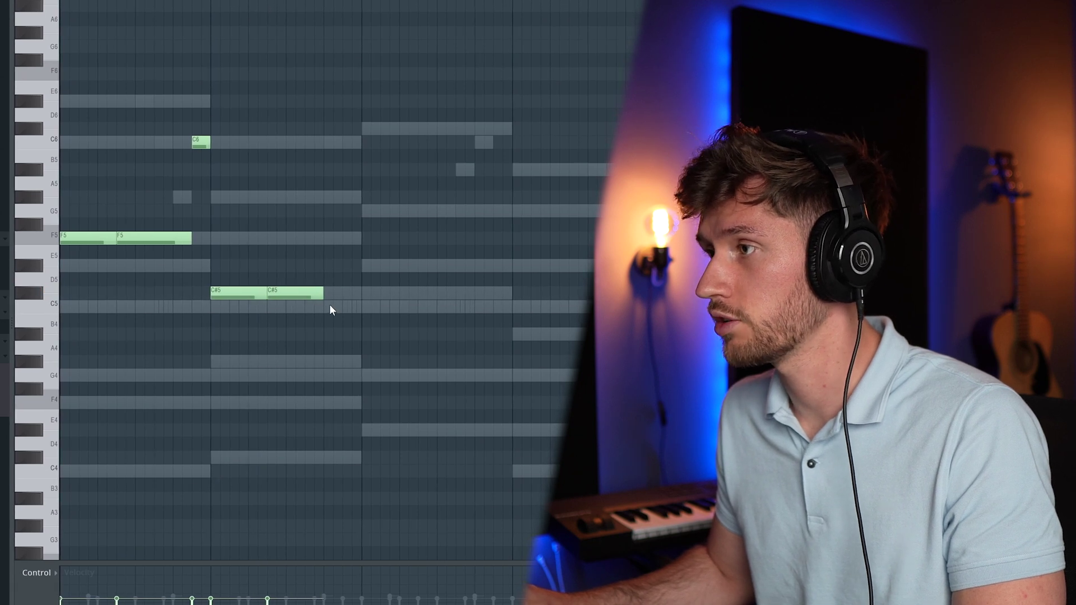
{"action": "left_click_drag", "start_coordinate": [323, 292], "coordinate": [341, 293]}
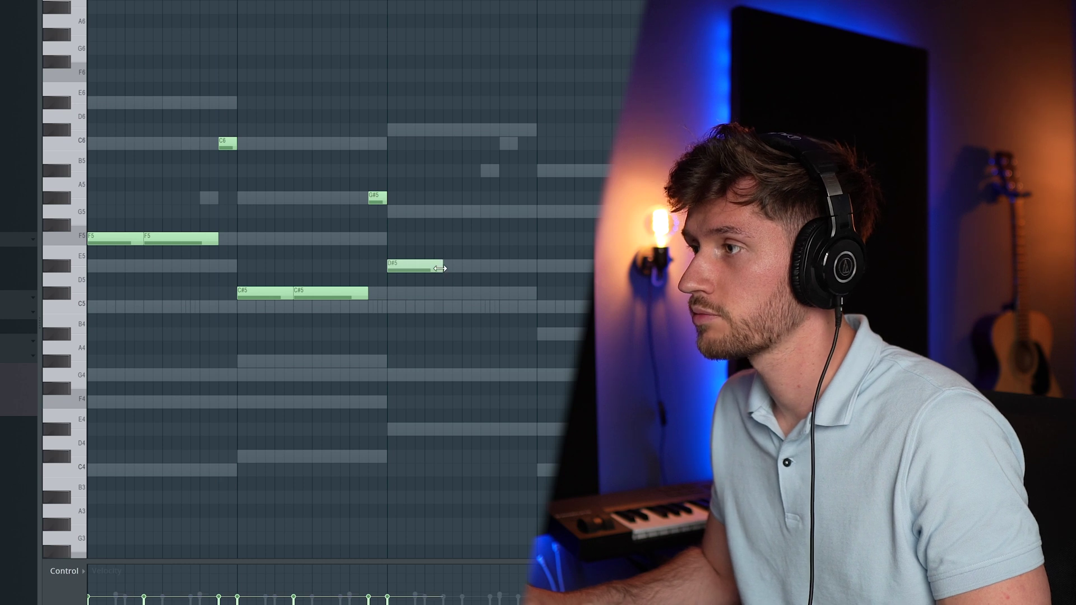
- Fill bar 3 of the 808 bassline with two D#5 notes and a short closing G5
{"action": "left_click", "coordinate": [444, 267]}
{"action": "left_click_drag", "start_coordinate": [492, 267], "coordinate": [510, 267]}
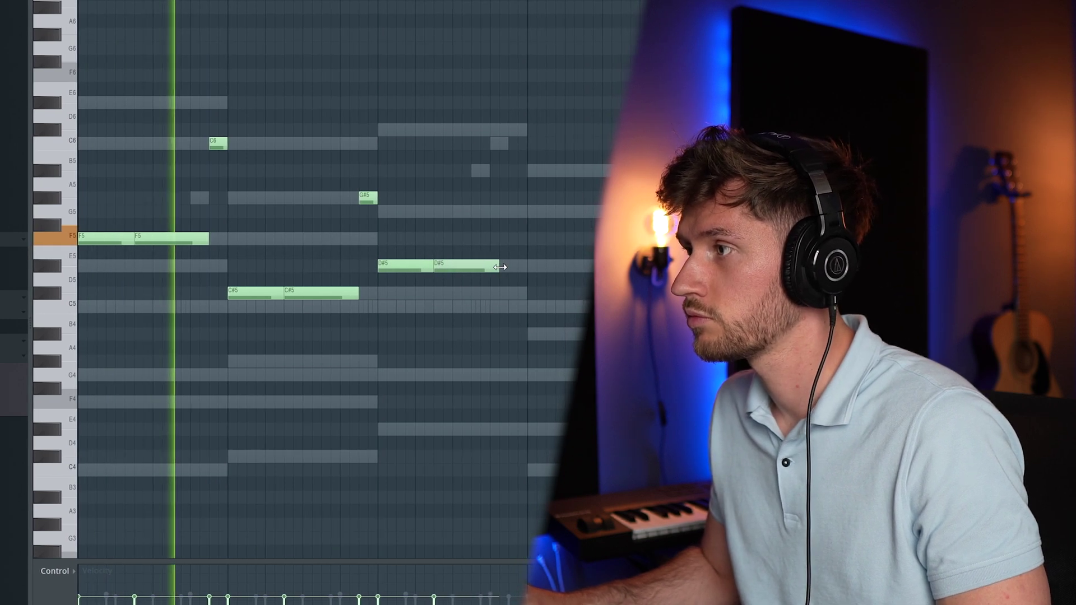
{"action": "left_click", "coordinate": [509, 216]}
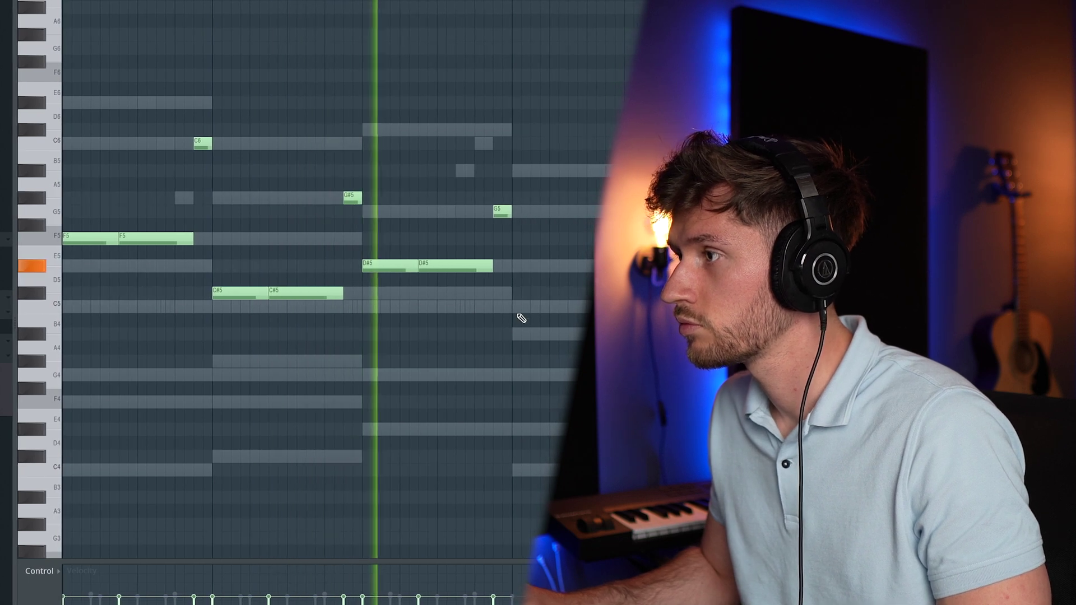
- Change bar 3's closing 808 note to C#6 and fill bar 4 with G5, D#5 and a short A#5
{"action": "left_click", "coordinate": [526, 335]}
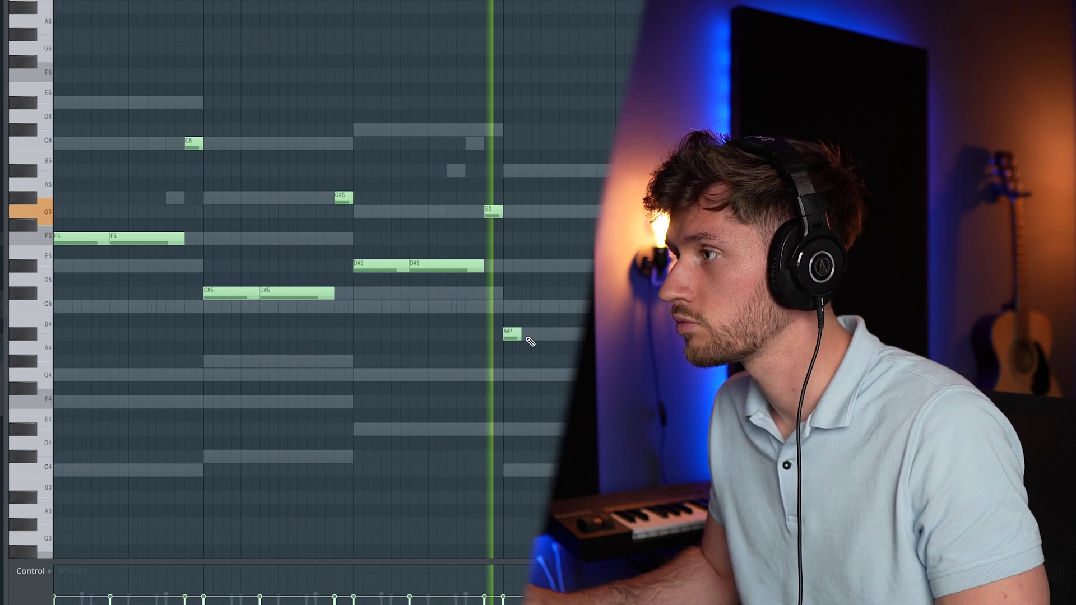
{"action": "left_click_drag", "start_coordinate": [521, 334], "coordinate": [559, 334]}
{"action": "left_click_drag", "start_coordinate": [491, 204], "coordinate": [491, 175]}
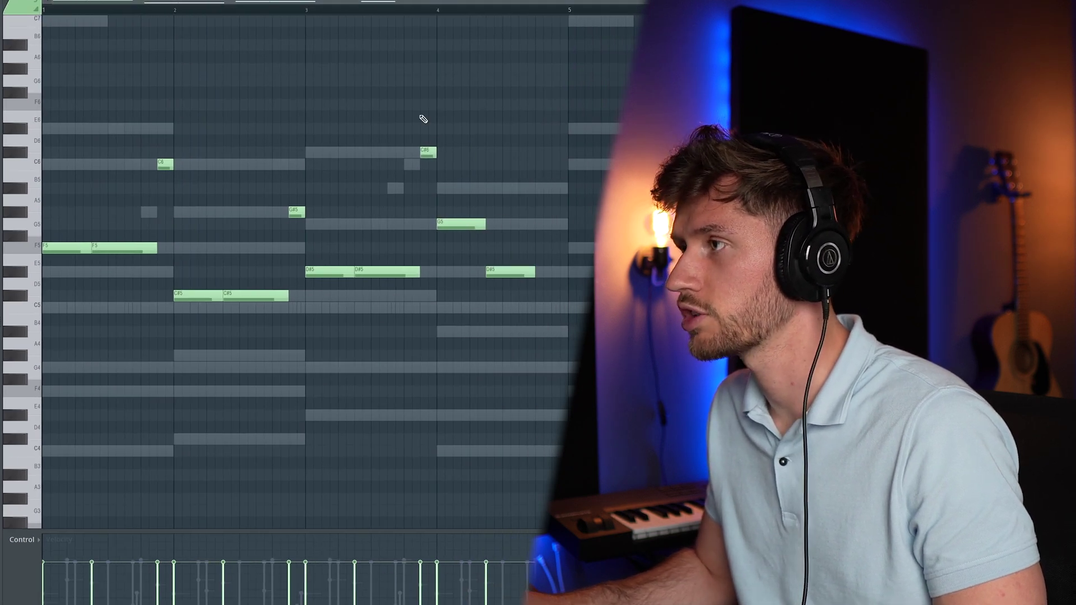
{"action": "key", "text": "space"}
{"action": "left_click", "coordinate": [547, 188]}
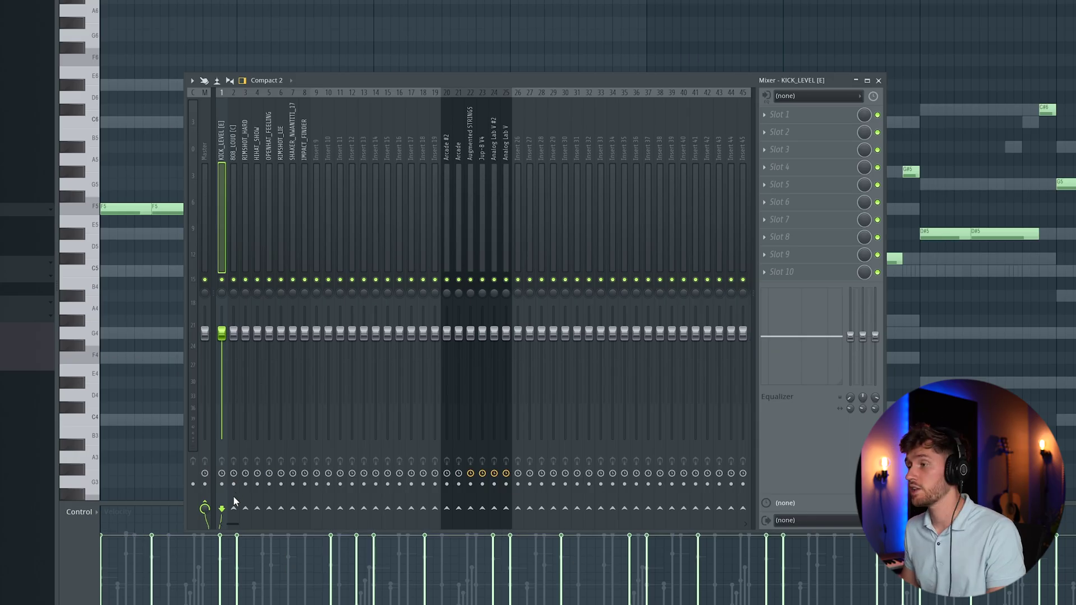
- Sidechain the KICK_LEVEL [E] mixer track to 808_LOUD [C] and load Kickstart 2 in the 808's first effect slot with audio triggering
{"action": "right_click", "coordinate": [234, 508]}
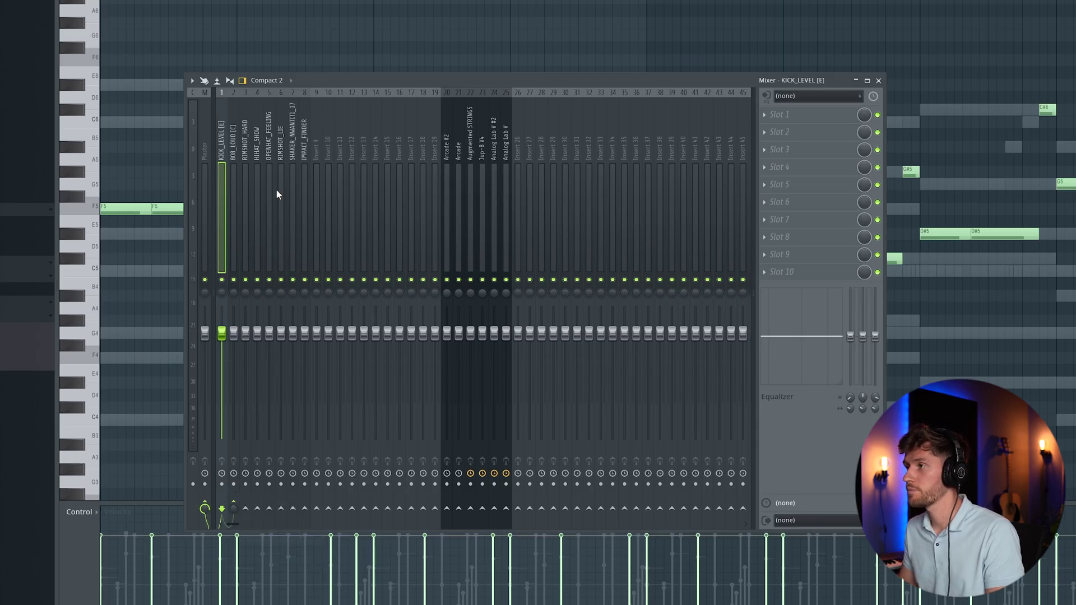
{"action": "left_click", "coordinate": [239, 153]}
{"action": "left_click", "coordinate": [785, 114]}
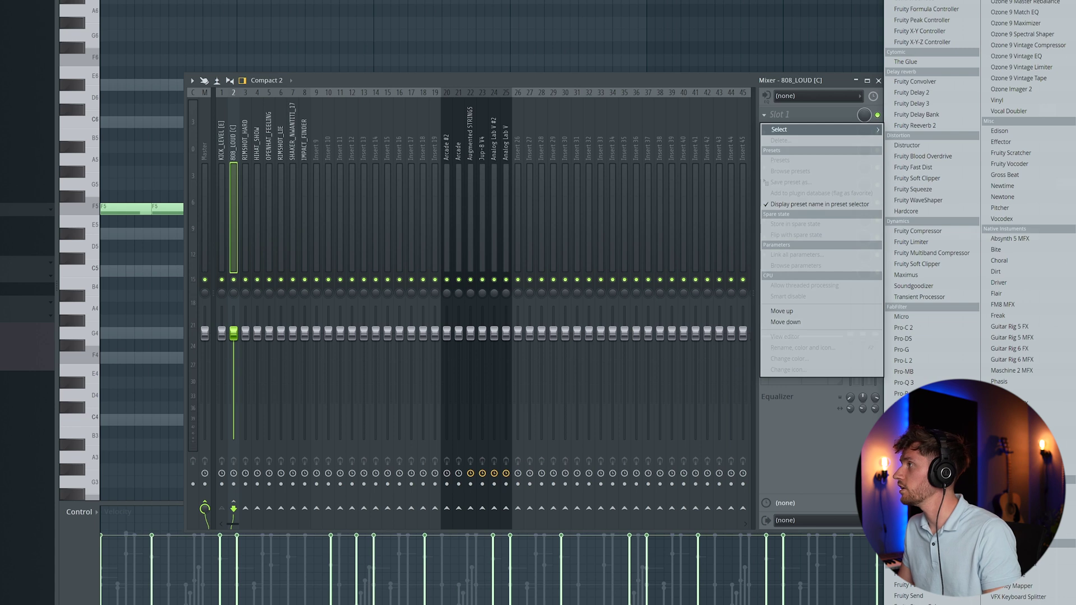
{"action": "left_click", "coordinate": [919, 2]}
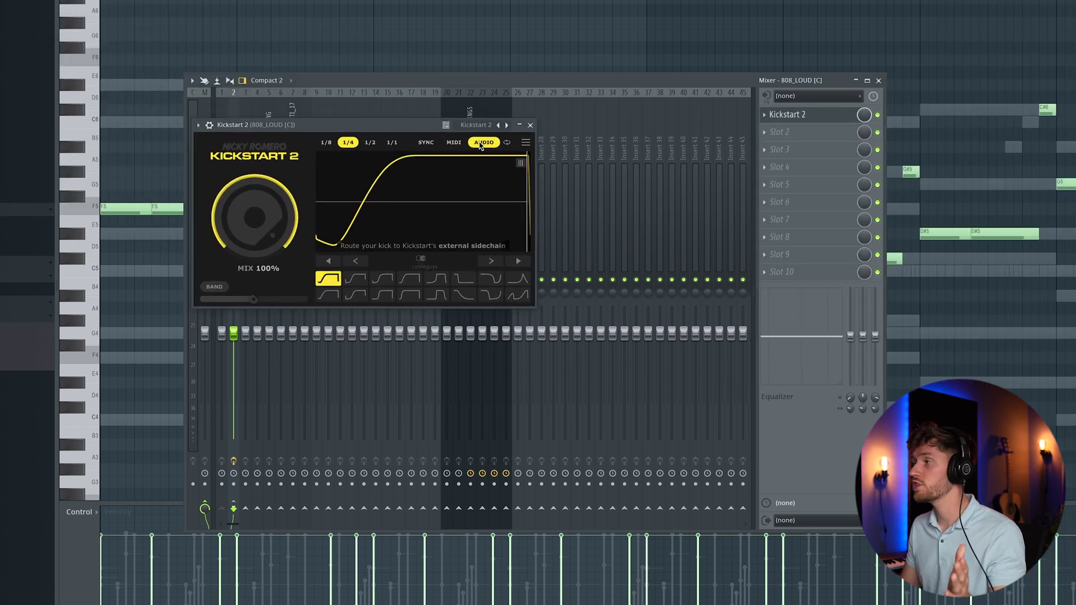
- Assign KICK_LEVEL [E] to Kickstart 2's second input node in the plugin's processing connections
{"action": "left_click", "coordinate": [209, 125]}
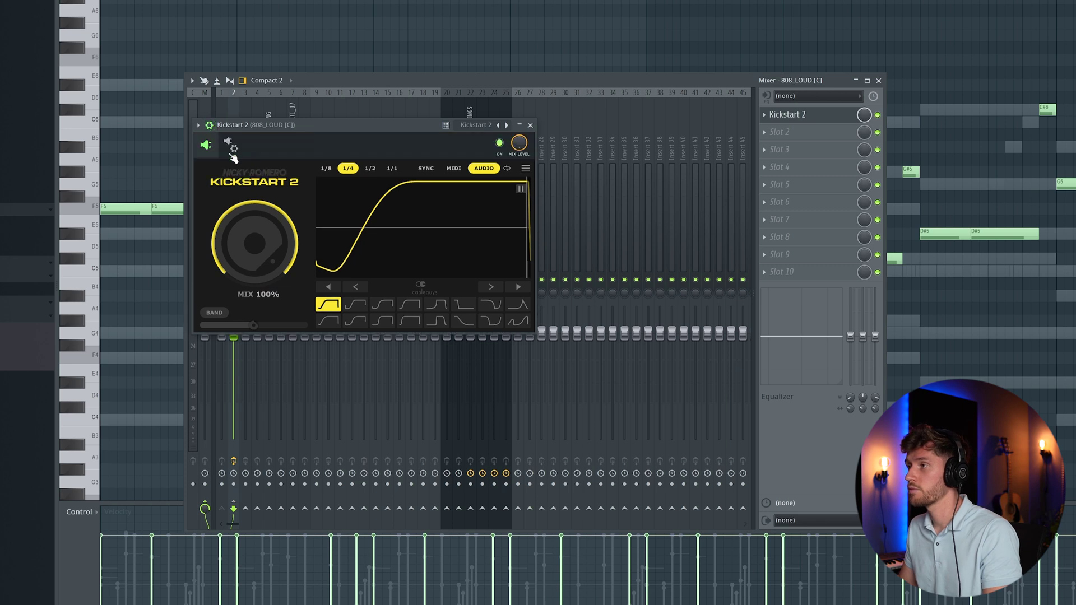
{"action": "left_click", "coordinate": [230, 145]}
{"action": "left_click", "coordinate": [247, 169]}
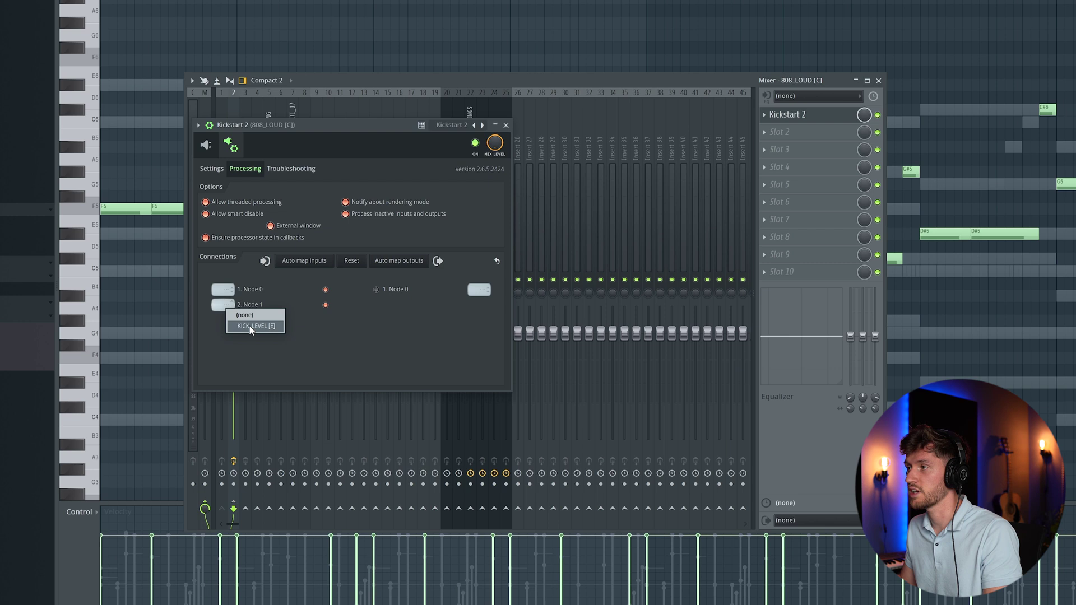
{"action": "left_click", "coordinate": [207, 145]}
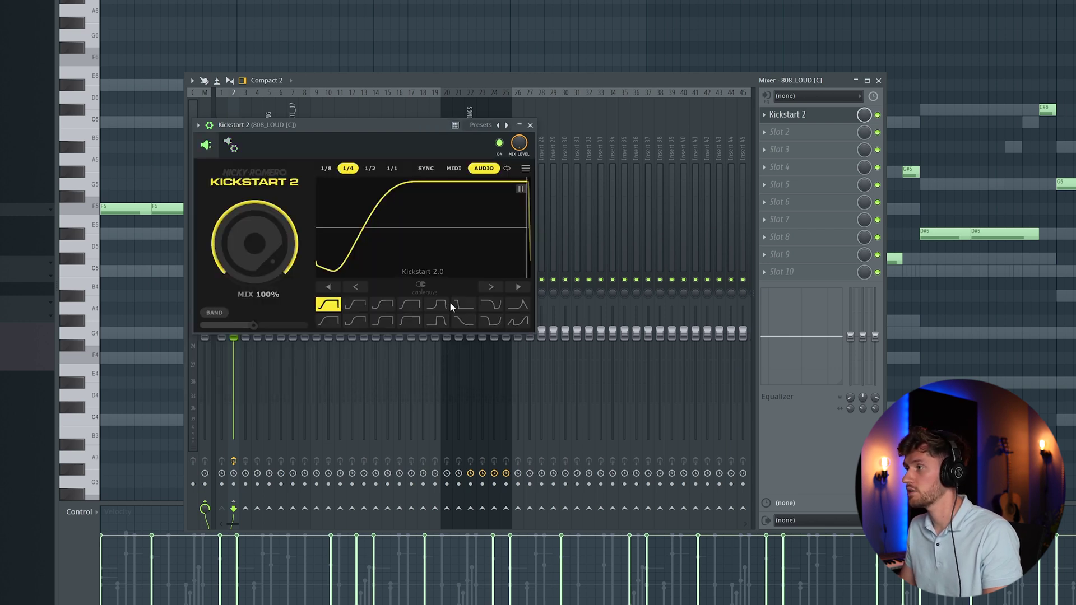
- Choose Kickstart 2's fourth ducking curve, audition it, and lower the 808_LOUD [C] fader in the mixer
{"action": "left_click", "coordinate": [402, 300]}
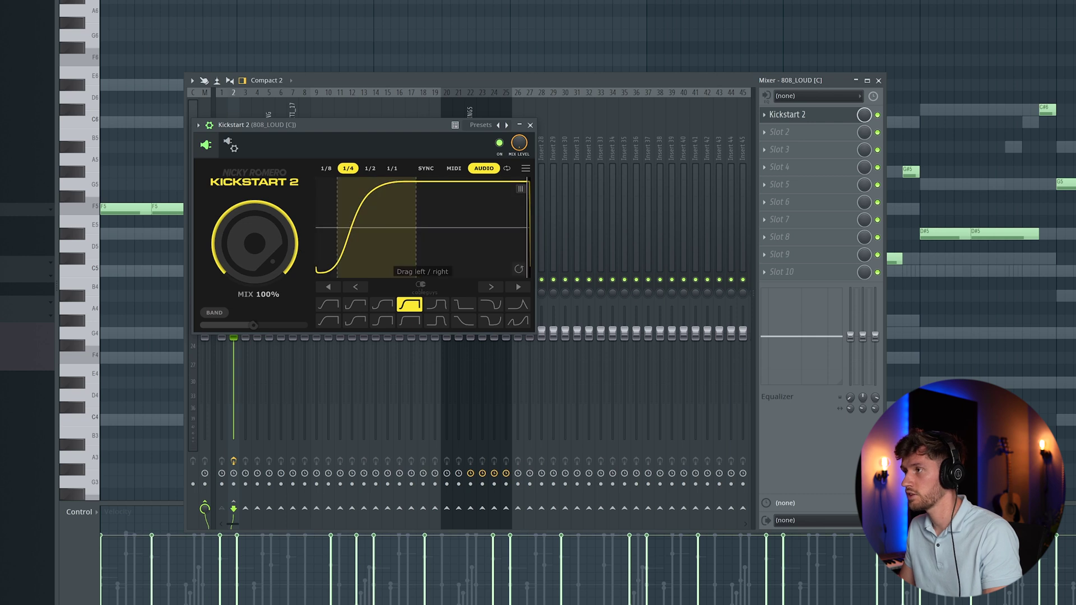
{"action": "key", "text": "space"}
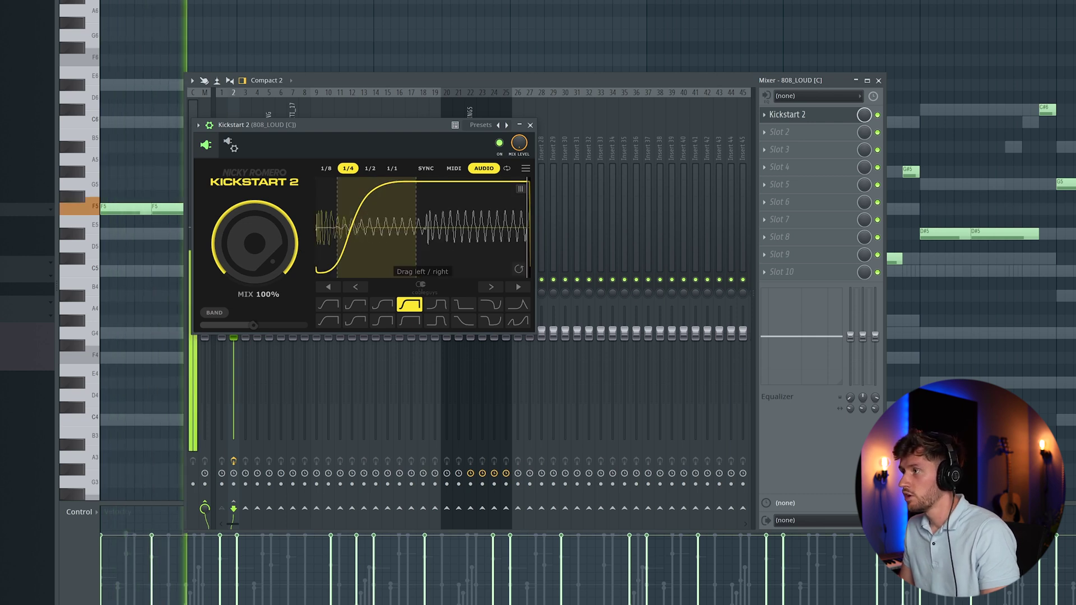
{"action": "left_click", "coordinate": [530, 125]}
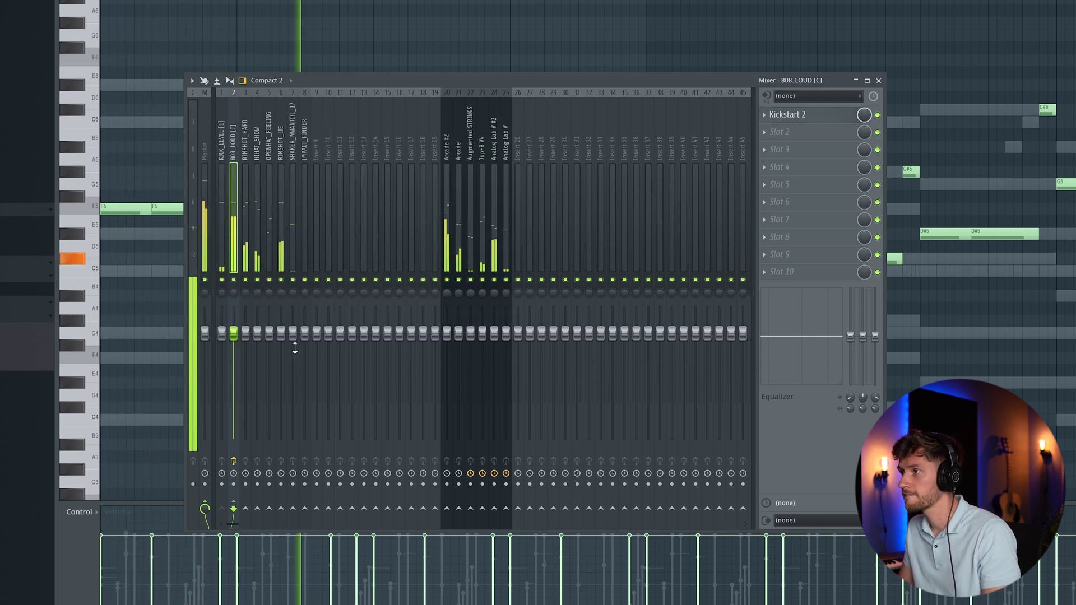
{"action": "left_click_drag", "start_coordinate": [234, 333], "coordinate": [272, 344]}
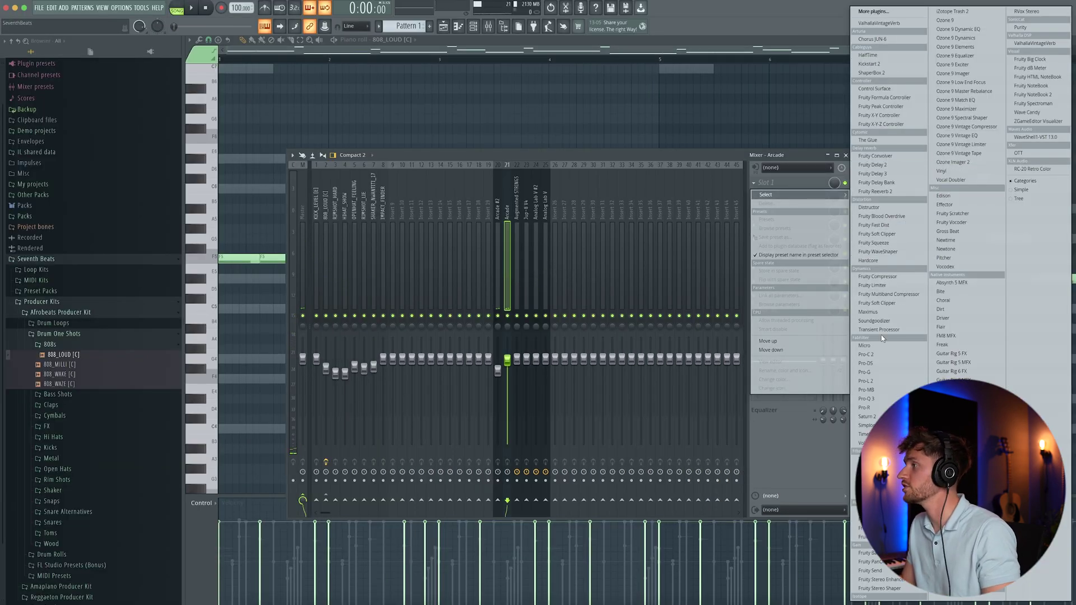
- Load Pro-Q 3 on the Arcade mixer track and add an EQ band with the High Cut shape
{"action": "left_click", "coordinate": [867, 398]}
{"action": "left_click_drag", "start_coordinate": [210, 77], "coordinate": [438, 152]}
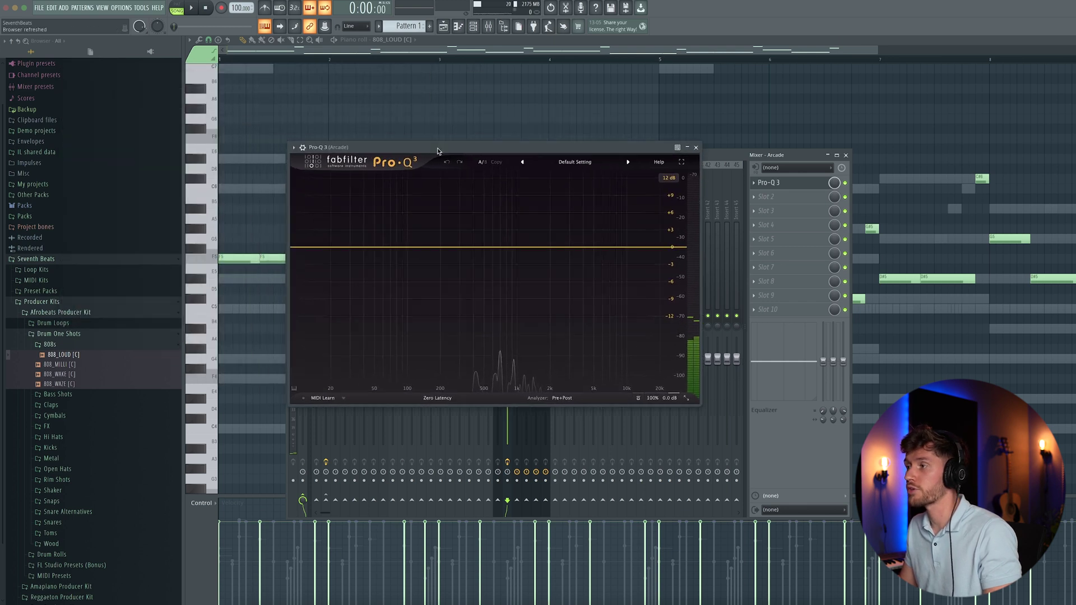
{"action": "left_click_drag", "start_coordinate": [540, 247], "coordinate": [546, 224]}
{"action": "right_click", "coordinate": [546, 224]}
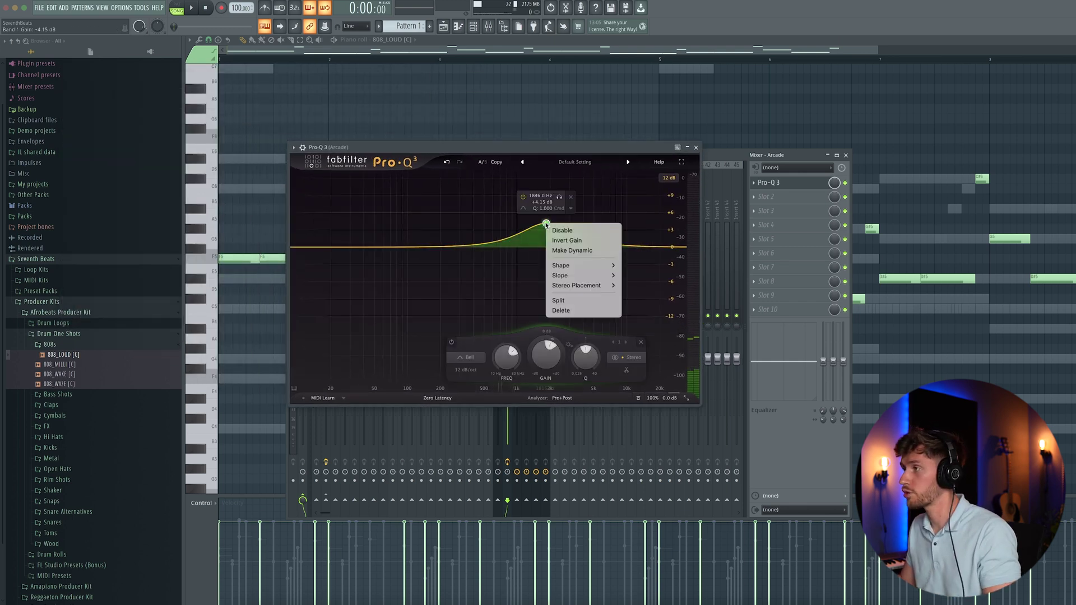
{"action": "mouse_move", "coordinate": [580, 269]}
{"action": "left_click", "coordinate": [640, 308]}
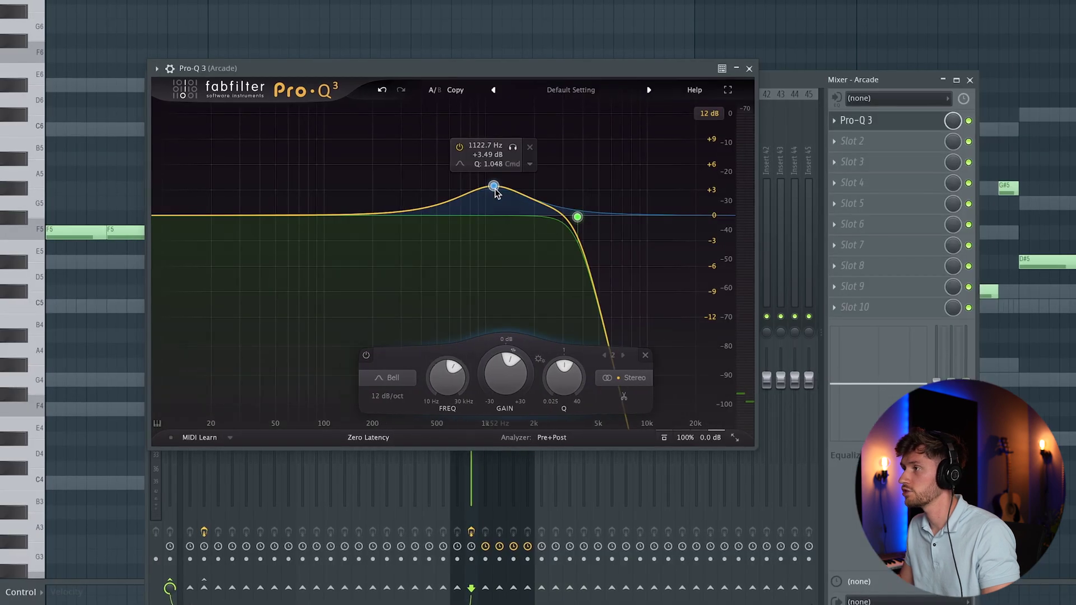
- Shape a second Pro-Q 3 band as a Low Cut just below 1 kHz, move the high cut to about 2958 Hz, and play the result
{"action": "right_click", "coordinate": [523, 227]}
{"action": "left_click", "coordinate": [635, 281]}
{"action": "mouse_move", "coordinate": [486, 215]}
{"action": "left_mouse_down"}
{"action": "mouse_move", "coordinate": [460, 213]}
{"action": "mouse_move", "coordinate": [468, 217]}
{"action": "left_mouse_up"}
{"action": "left_click_drag", "start_coordinate": [571, 216], "coordinate": [545, 213]}
{"action": "key", "text": "space"}
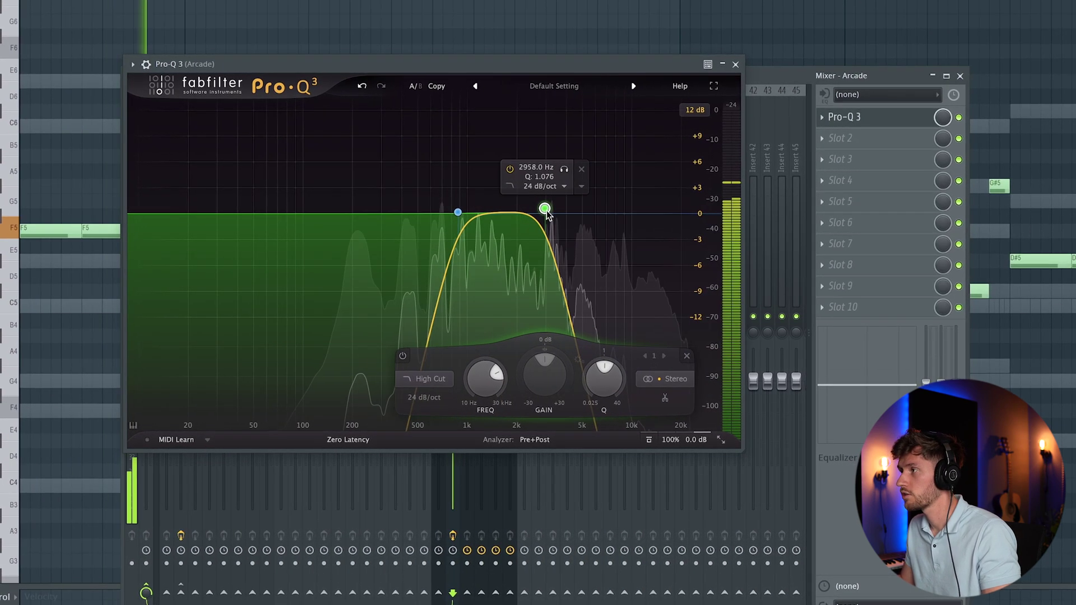
{"action": "left_click", "coordinate": [795, 103]}
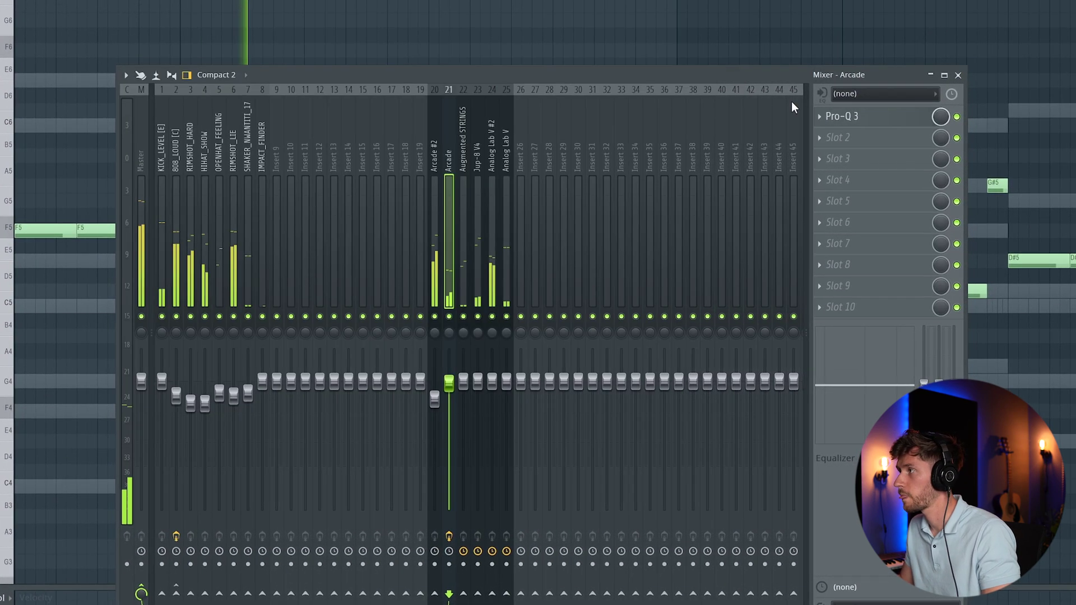
- Add ValhallaVintageVerb to the Arcade mixer track, set its predelay to 0 ms, lower the mix and change the reverb mode
{"action": "left_click", "coordinate": [831, 137]}
{"action": "left_click", "coordinate": [1003, 339]}
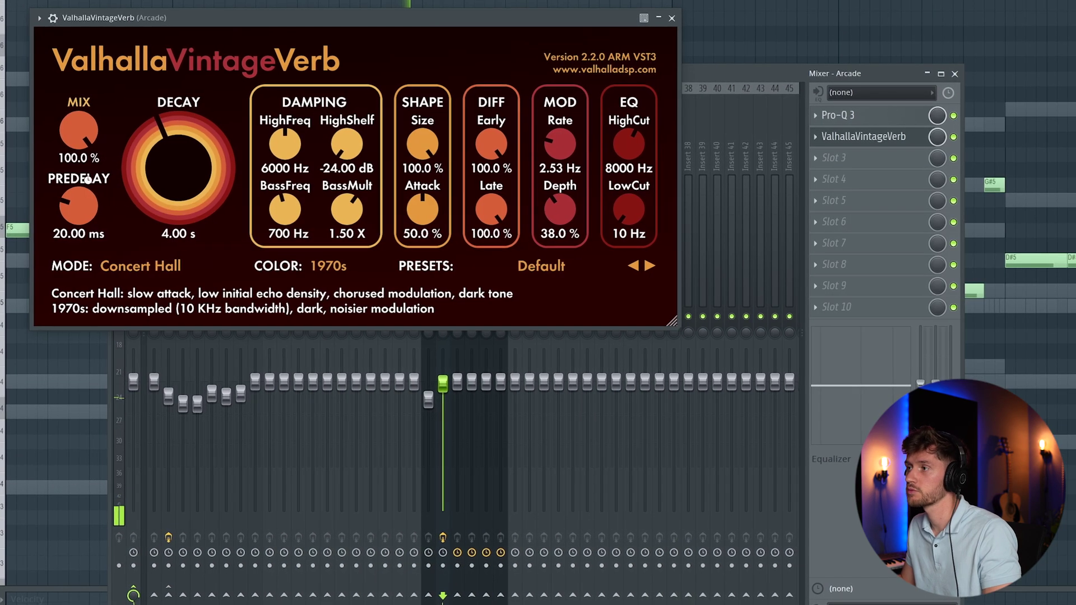
{"action": "left_click_drag", "start_coordinate": [80, 209], "coordinate": [76, 246]}
{"action": "left_click_drag", "start_coordinate": [85, 143], "coordinate": [86, 185]}
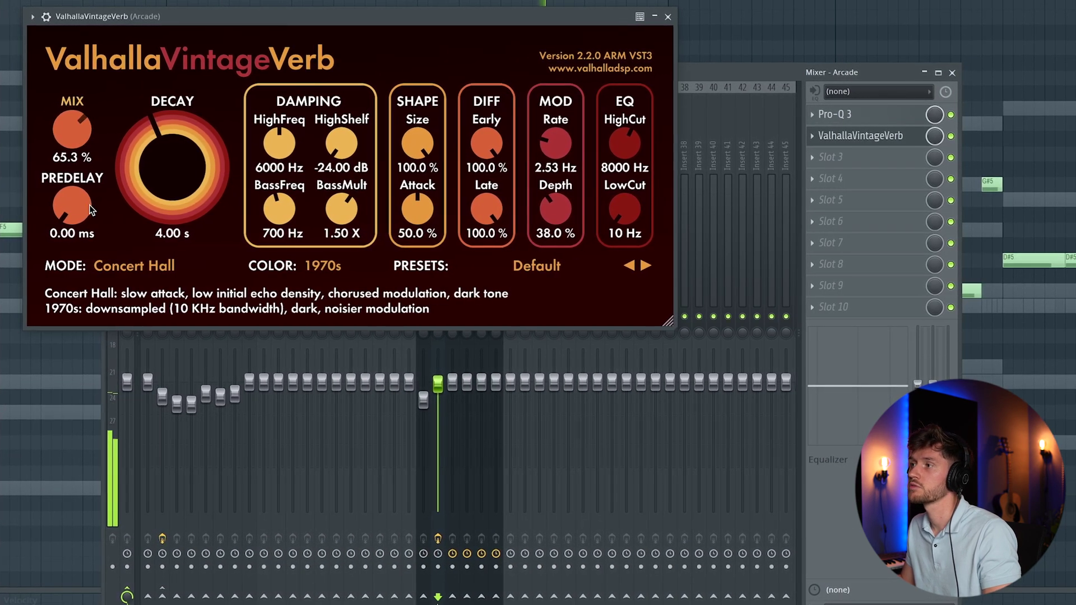
{"action": "left_click", "coordinate": [136, 266]}
{"action": "left_click", "coordinate": [133, 316]}
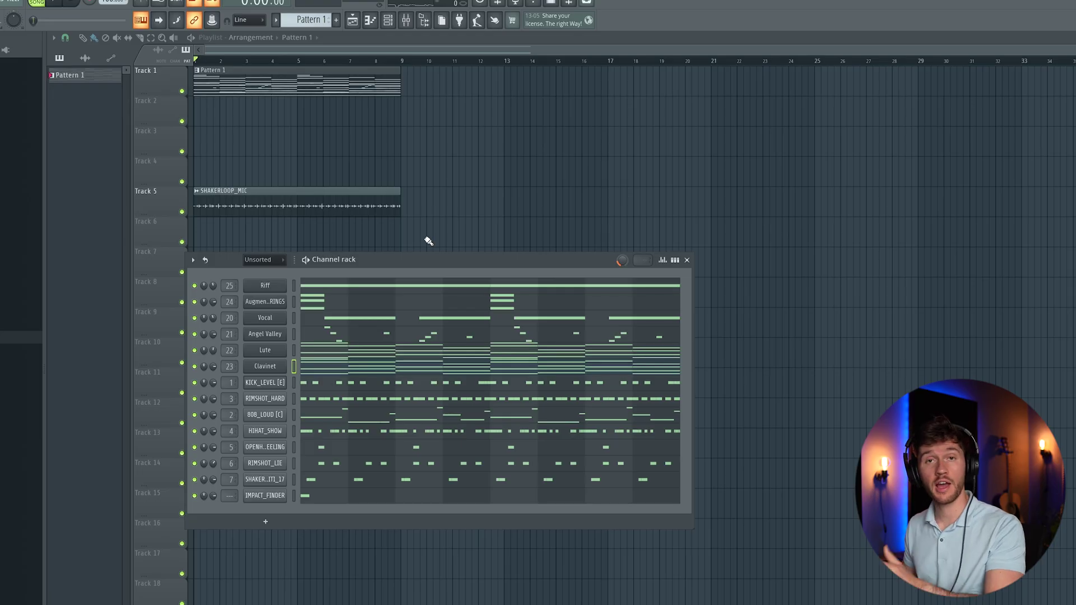
- Copy all of Pattern 1's channel data into a new Pattern 2 and split that pattern by channel
{"action": "left_click_drag", "start_coordinate": [294, 285], "coordinate": [303, 459]}
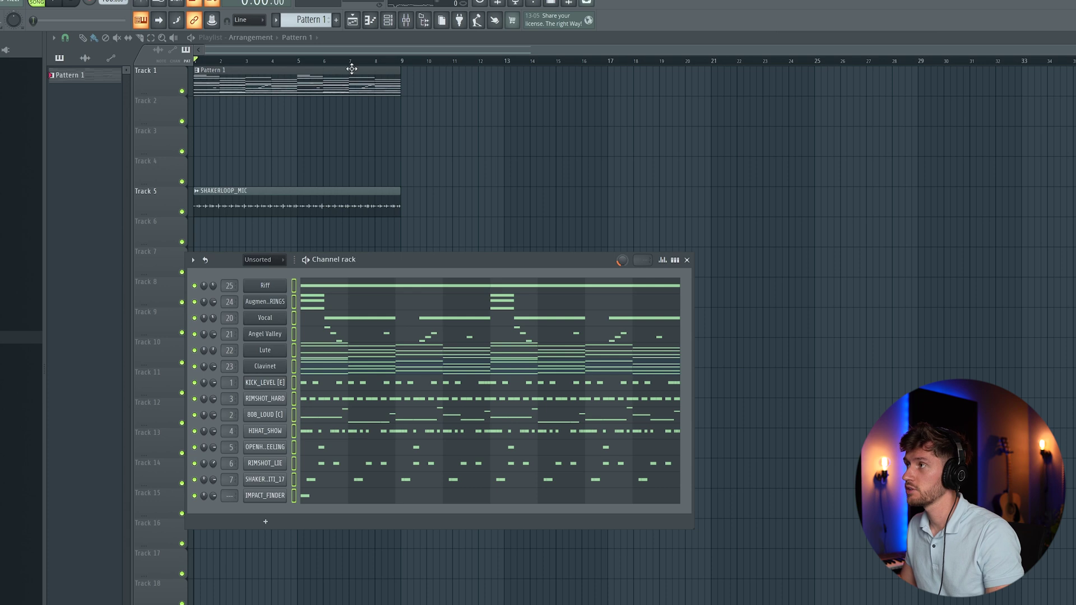
{"action": "scroll", "coordinate": [315, 21], "scroll_direction": "up", "scroll_amount": 1}
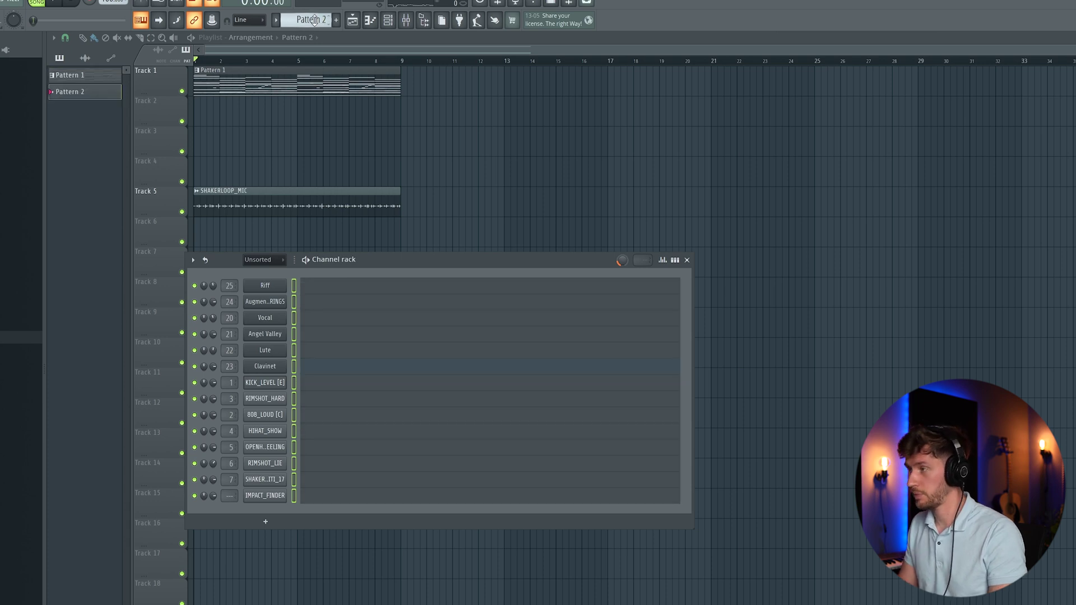
{"action": "key", "text": "super+v"}
{"action": "left_click", "coordinate": [314, 20]}
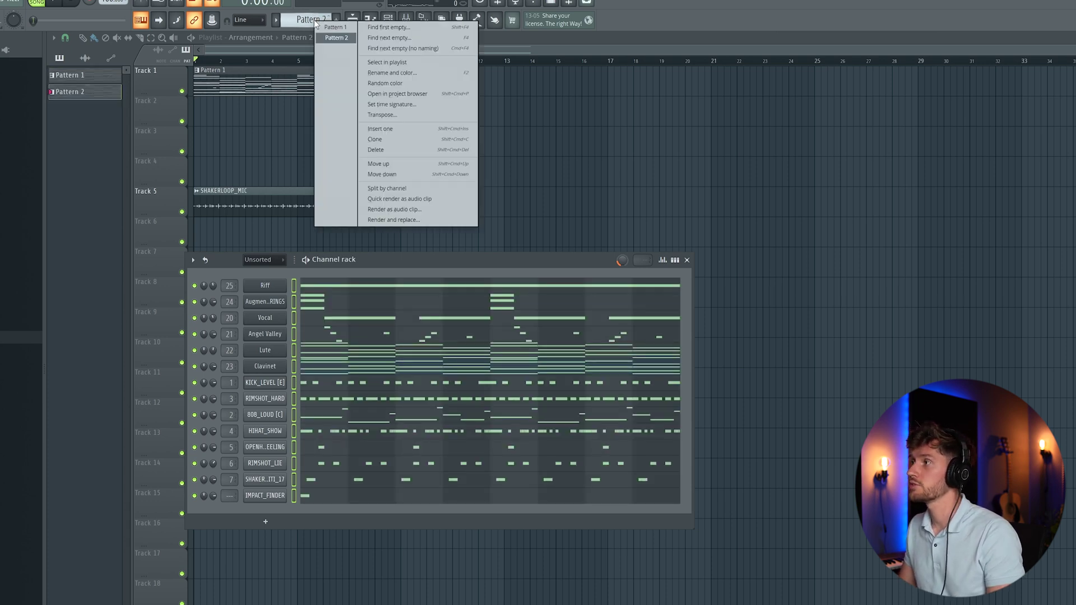
{"action": "left_click", "coordinate": [390, 189]}
{"action": "key", "text": "F6"}
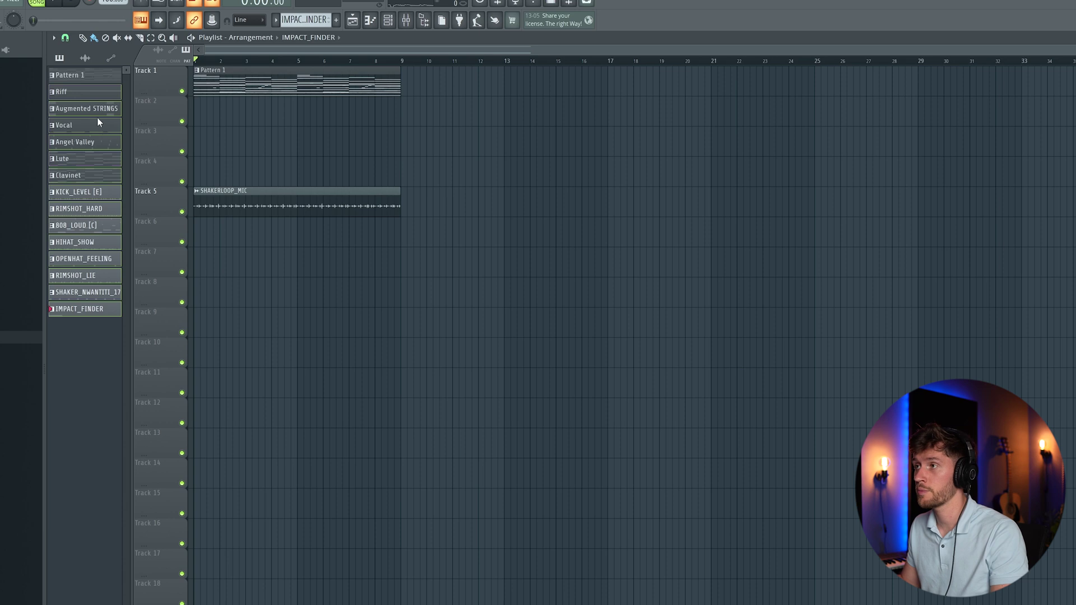
- Replace the Pattern 1 clip with the split patterns, arranging melodies on tracks 1–6, drums on 8–14, the 808 on 16 and the impact on 17
{"action": "left_click_drag", "start_coordinate": [116, 92], "coordinate": [196, 238]}
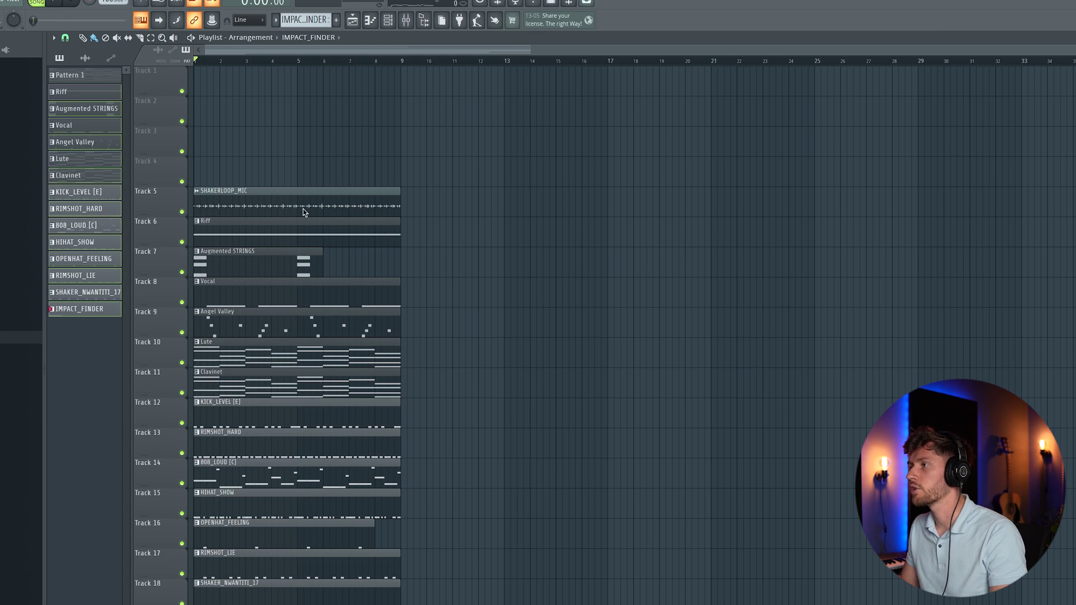
{"action": "left_click_drag", "start_coordinate": [303, 212], "coordinate": [279, 535]}
{"action": "left_click_drag", "start_coordinate": [415, 396], "coordinate": [230, 67]}
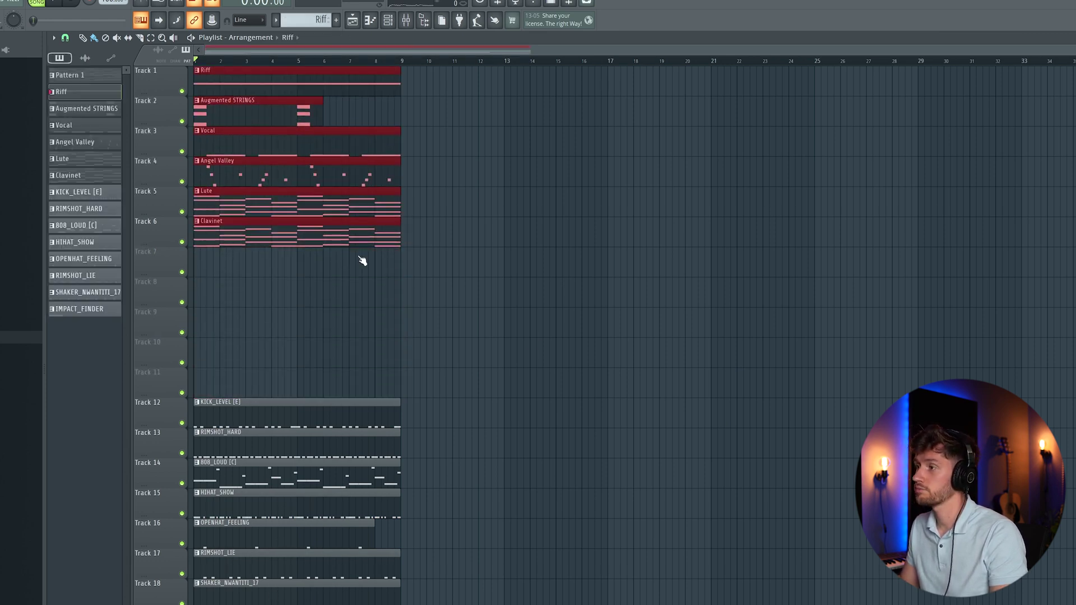
{"action": "left_click_drag", "start_coordinate": [432, 603], "coordinate": [243, 272]}
{"action": "left_click", "coordinate": [490, 303]}
{"action": "left_click_drag", "start_coordinate": [278, 346], "coordinate": [254, 569]}
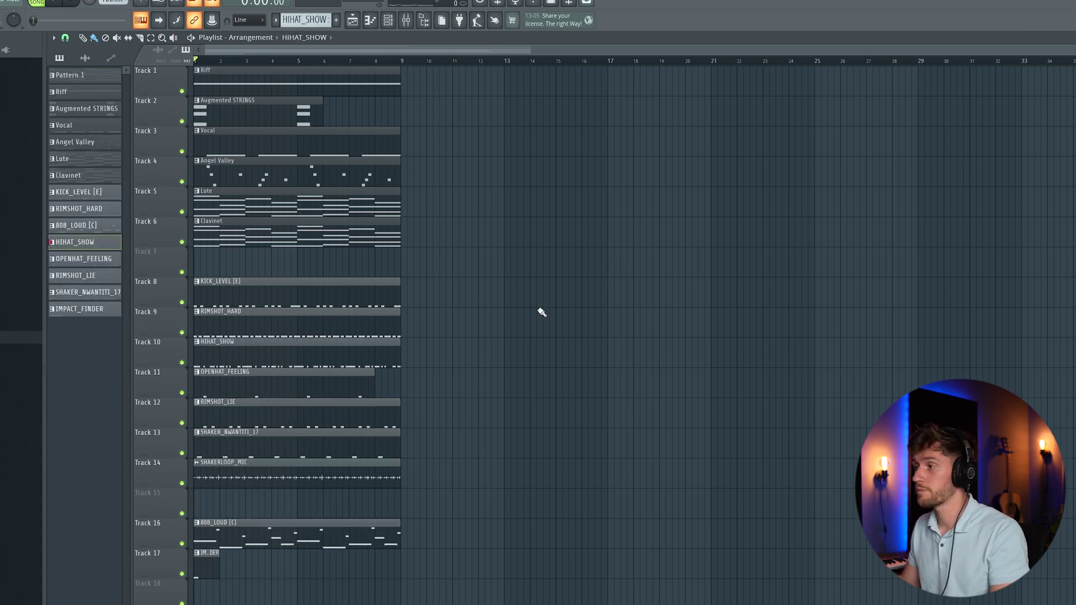
- Duplicate the whole eight-bar arrangement three times so the clips fill the playlist up to bar 33
{"action": "left_click_drag", "start_coordinate": [467, 602], "coordinate": [168, 47]}
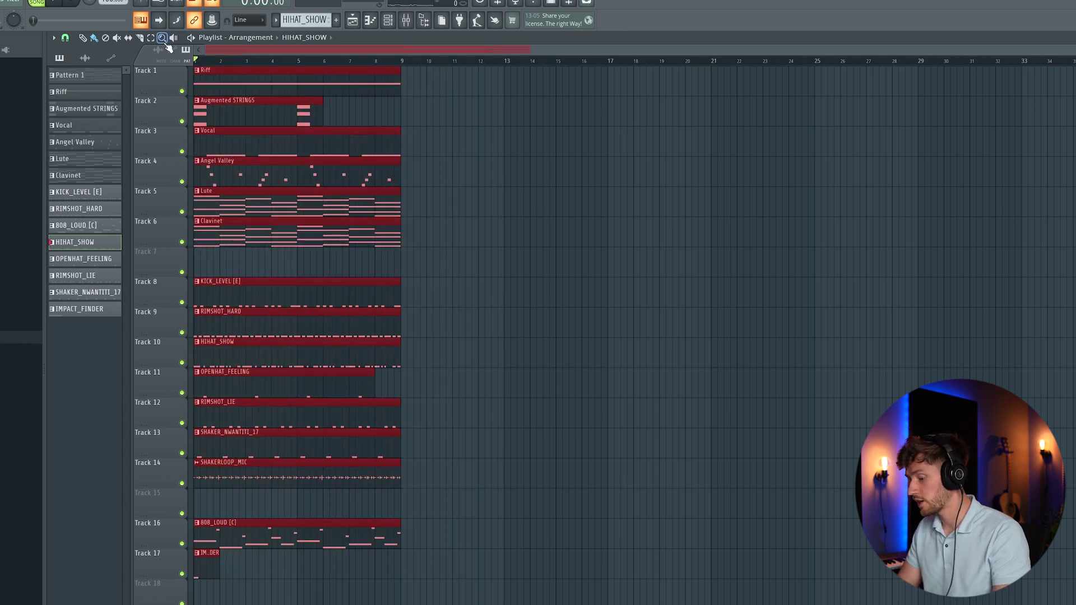
{"action": "key", "text": "ctrl+b"}
{"action": "key", "text": "ctrl+b"}
{"action": "key", "text": "ctrl+b"}
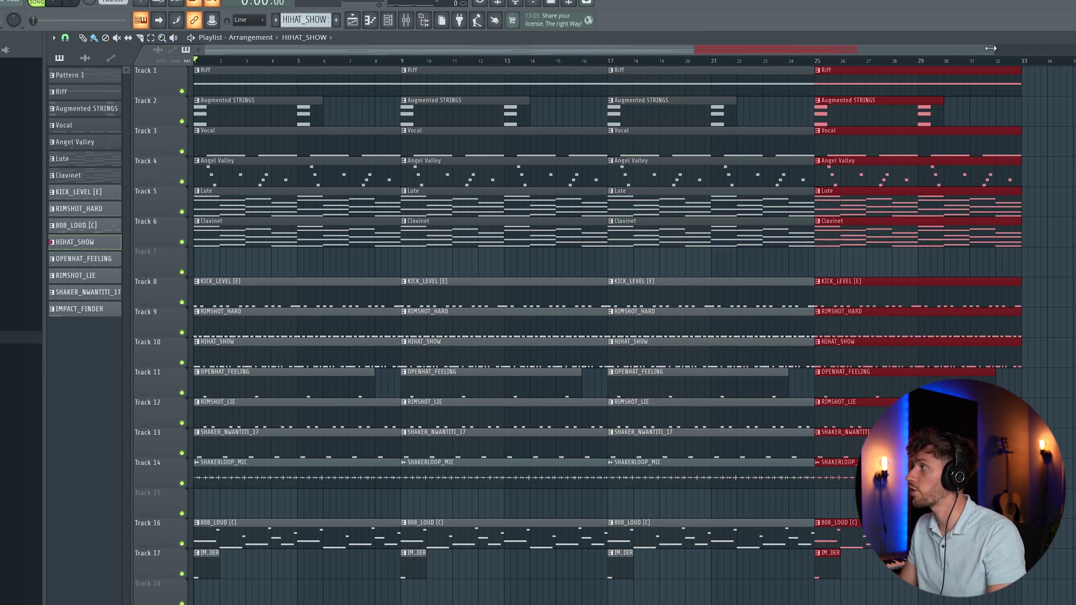
{"action": "left_click_drag", "start_coordinate": [991, 48], "coordinate": [1068, 49]}
{"action": "left_click", "coordinate": [1038, 169]}
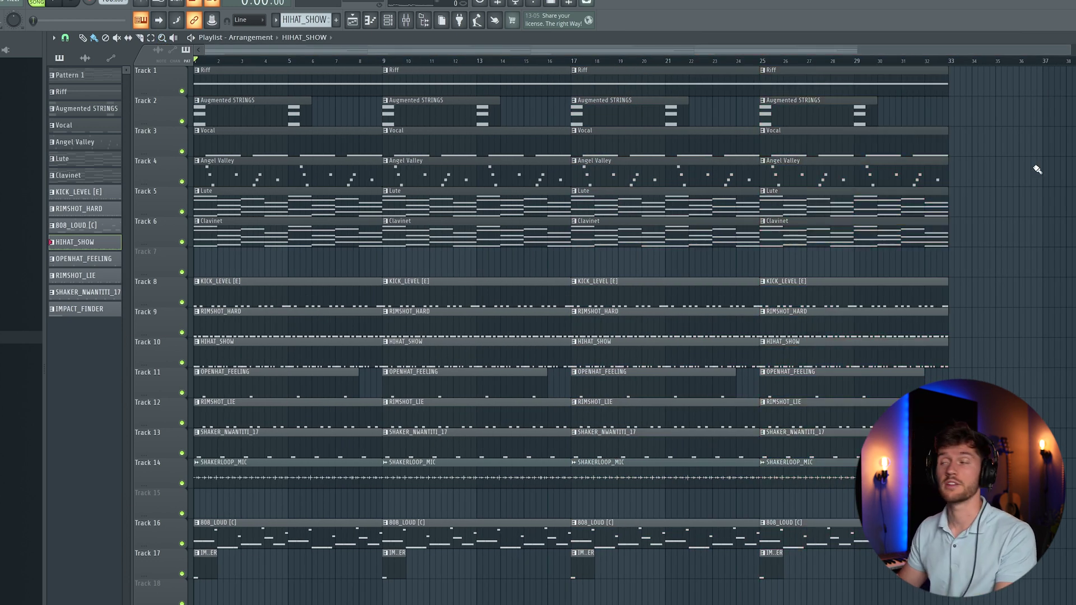
- Delete the Riff, Augmented STRINGS and Angel Valley clips from the first eight bars
{"action": "right_click", "coordinate": [266, 84]}
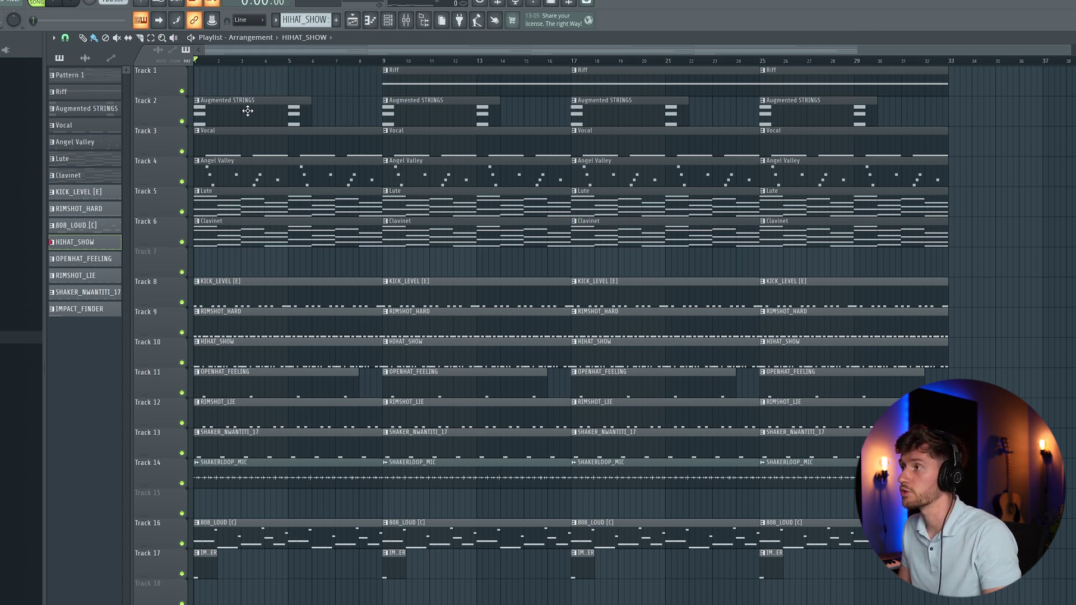
{"action": "right_click", "coordinate": [247, 110]}
{"action": "right_click", "coordinate": [297, 177]}
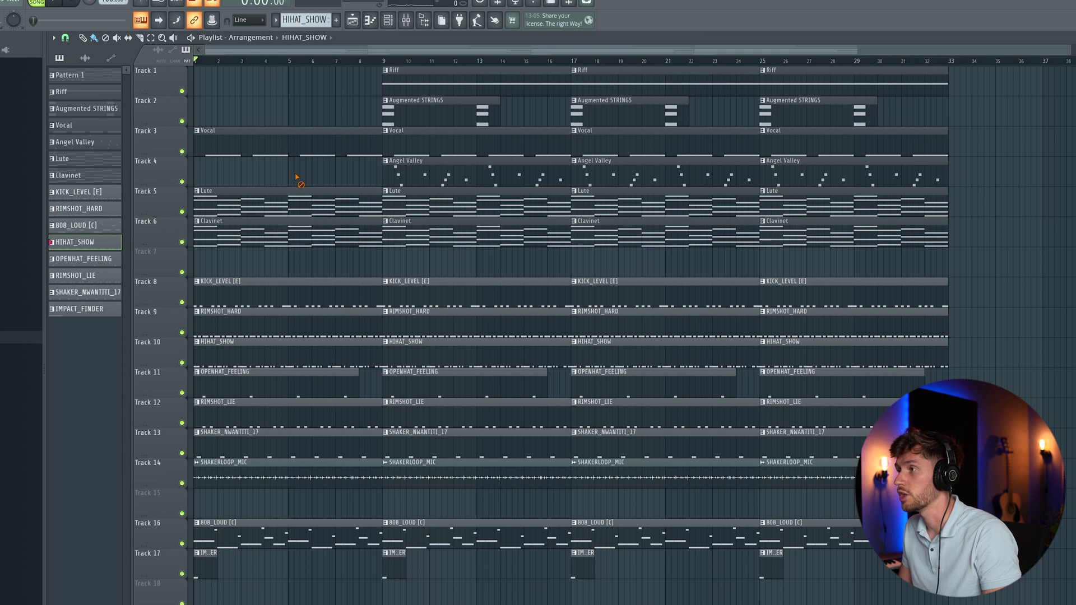
- Strip the kick, rimshots, hats, SHAKER_NWANTITI_17 and 808 from the first eight bars and start SHAKERLOOP_MIC at bar 5
{"action": "right_click", "coordinate": [277, 291]}
{"action": "right_click", "coordinate": [278, 323]}
{"action": "right_click", "coordinate": [278, 352]}
{"action": "right_click", "coordinate": [279, 383]}
{"action": "right_click", "coordinate": [279, 414]}
{"action": "right_click", "coordinate": [279, 443]}
{"action": "right_click", "coordinate": [280, 533]}
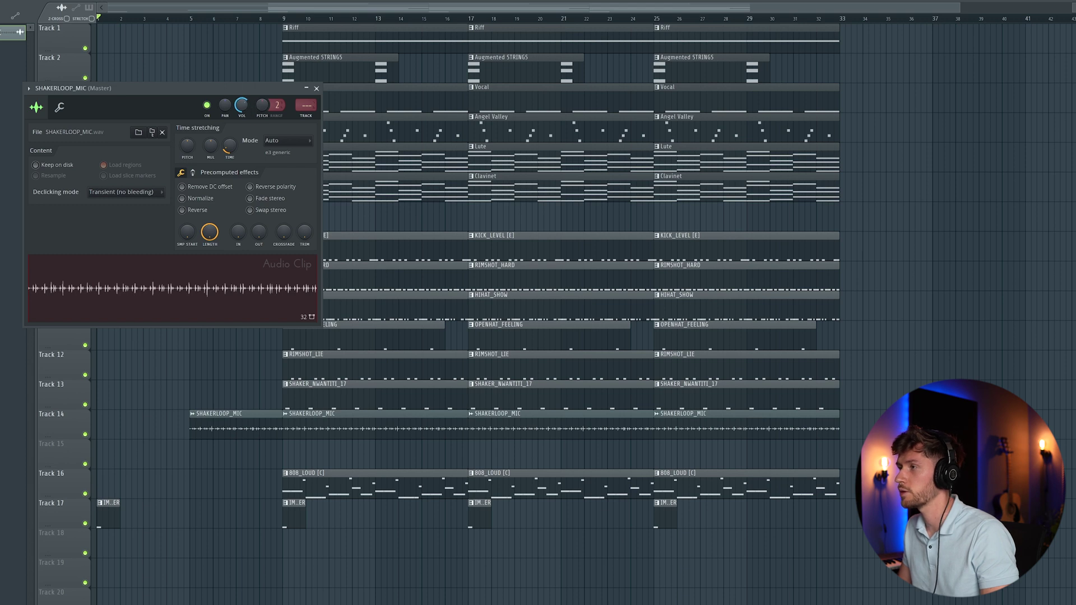
{"action": "left_click", "coordinate": [316, 89]}
- Play the arrangement and delete the Vocal, Angel Valley and Riff clips between bars 9 and 17
{"action": "key", "text": "space"}
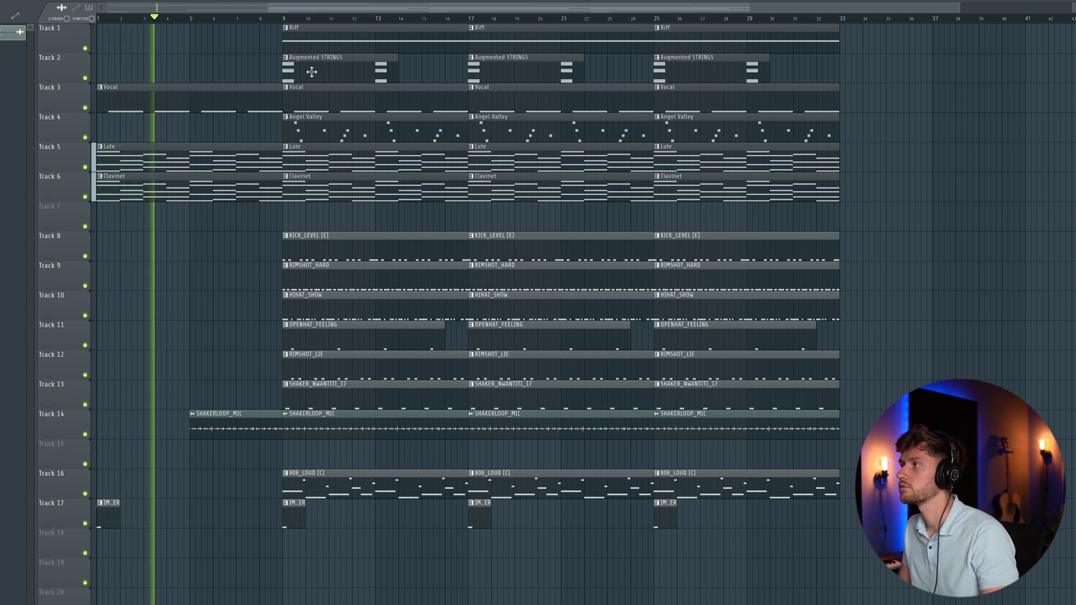
{"action": "right_click", "coordinate": [325, 106]}
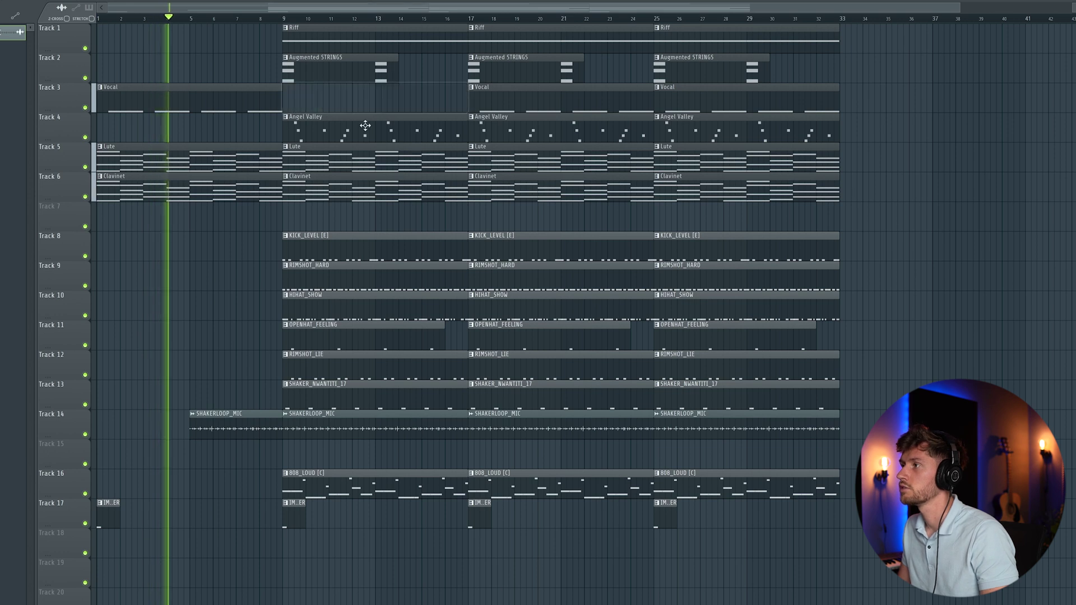
{"action": "right_click", "coordinate": [326, 127]}
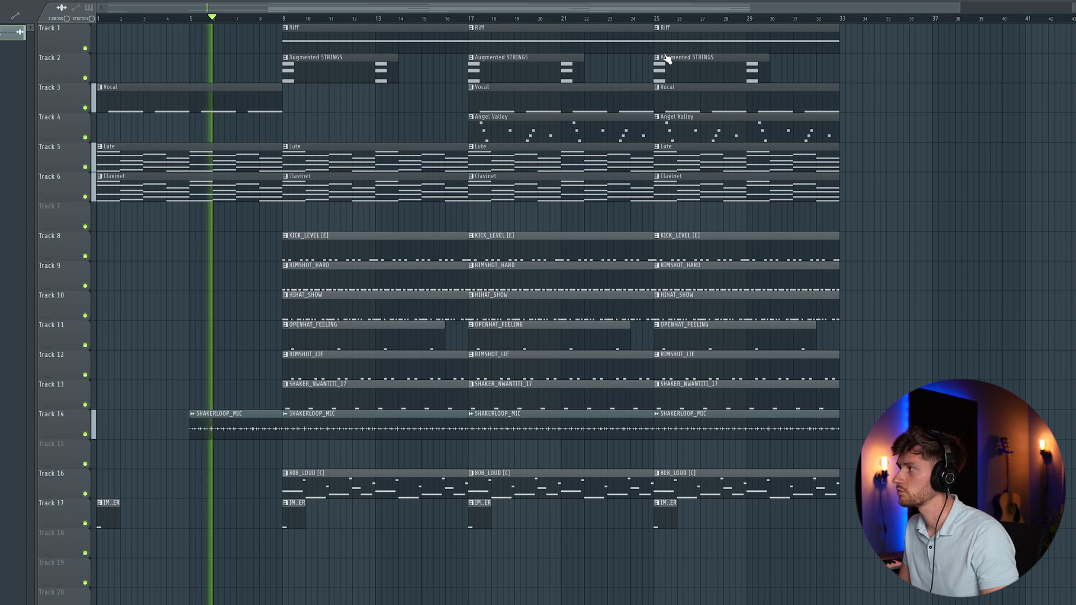
{"action": "scroll", "coordinate": [925, 192], "scroll_direction": "down", "scroll_amount": 2}
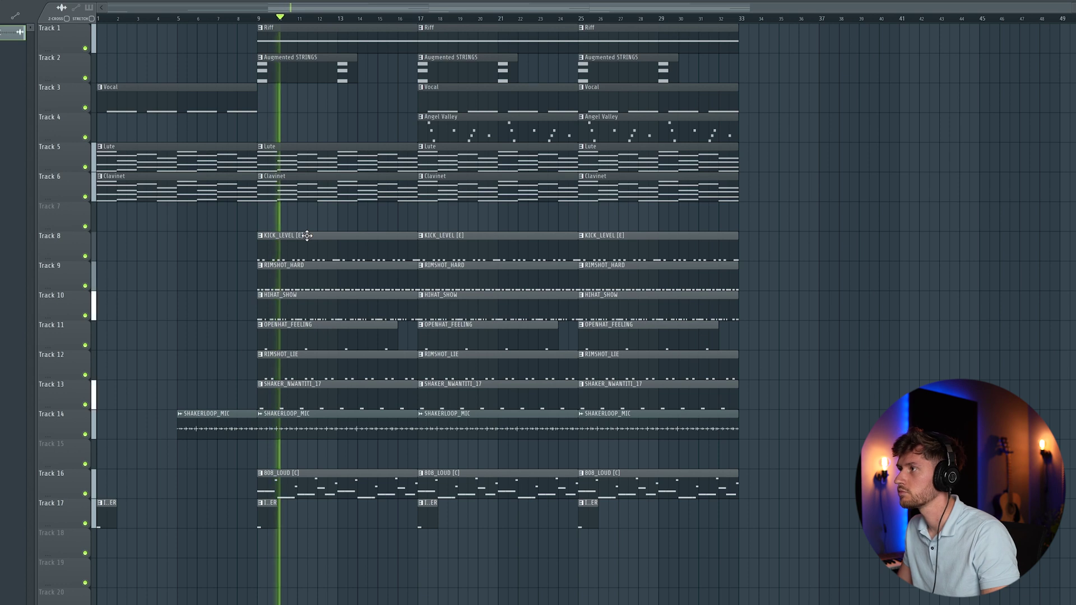
{"action": "right_click", "coordinate": [303, 47]}
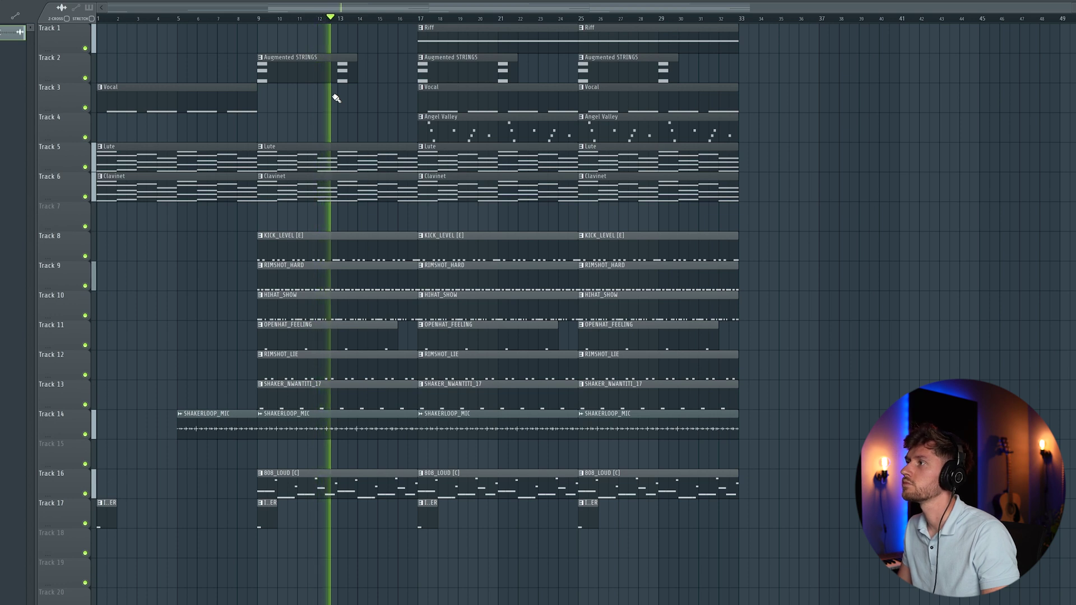
{"action": "key", "text": "space"}
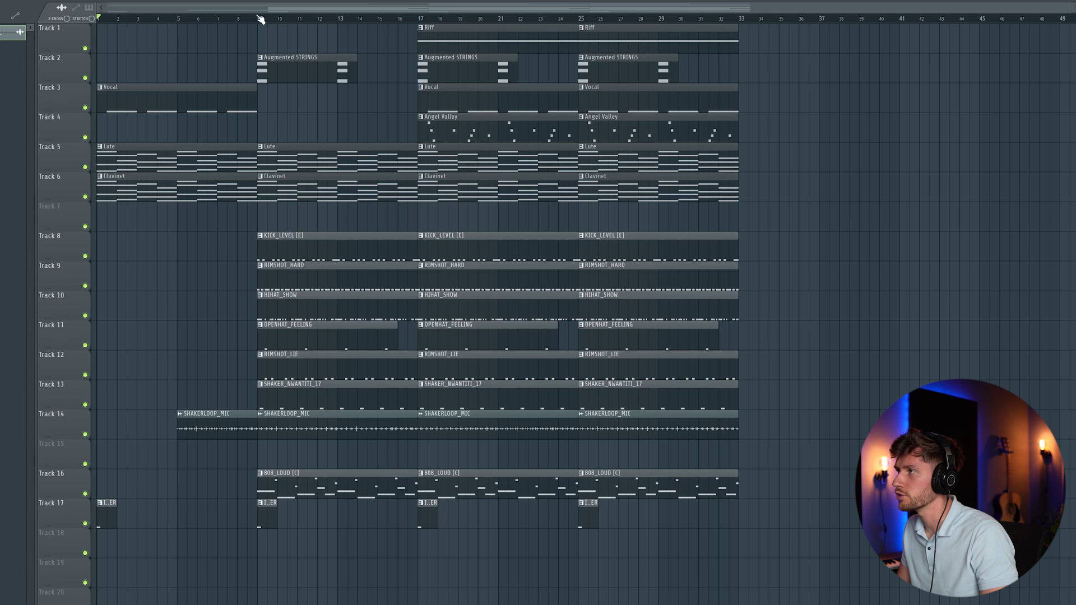
{"action": "key", "text": "space"}
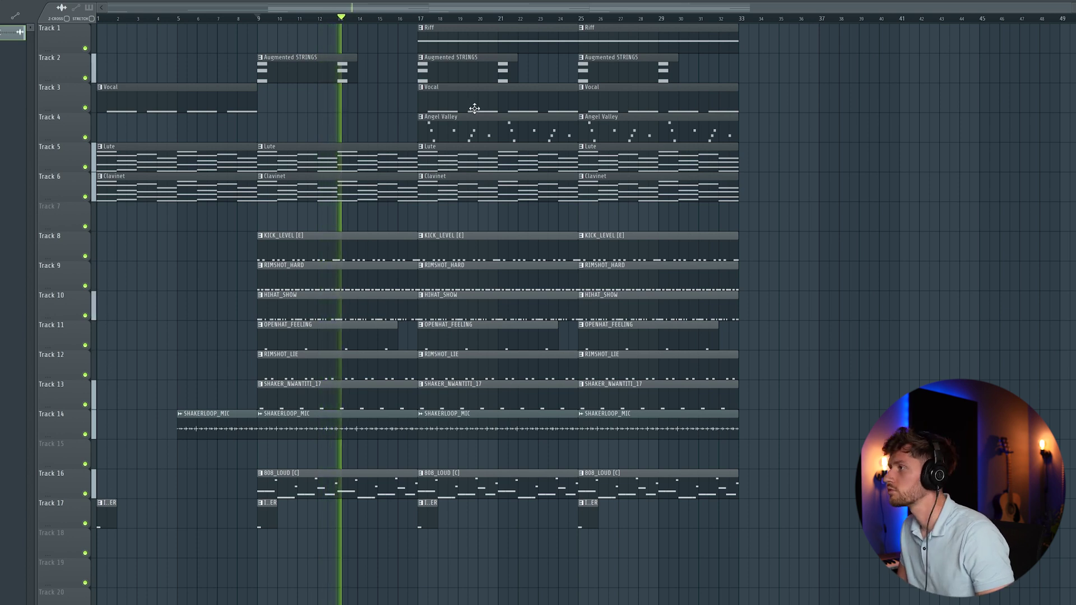
- Shorten the kick, RIMSHOT_HARD, hi-hat, RIMSHOT_LIE and SHAKER_NWANTITI_17 clips starting at bar 9 to end half a bar before bar 17
{"action": "left_click_drag", "start_coordinate": [406, 219], "coordinate": [414, 306]}
{"action": "left_click_drag", "start_coordinate": [412, 246], "coordinate": [408, 246]}
{"action": "left_click", "coordinate": [463, 221]}
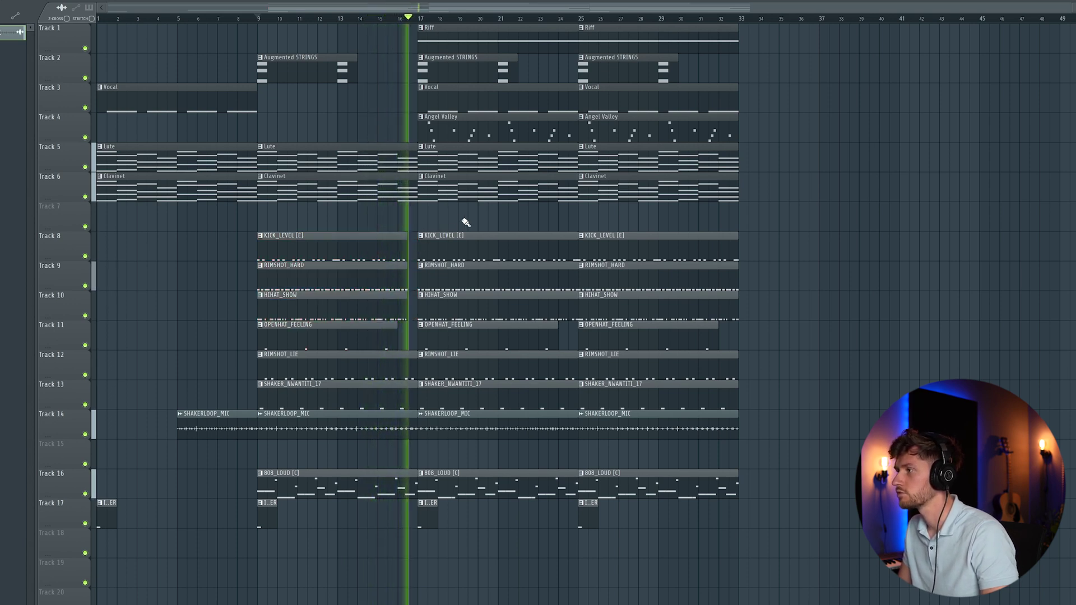
{"action": "left_click_drag", "start_coordinate": [409, 353], "coordinate": [407, 370]}
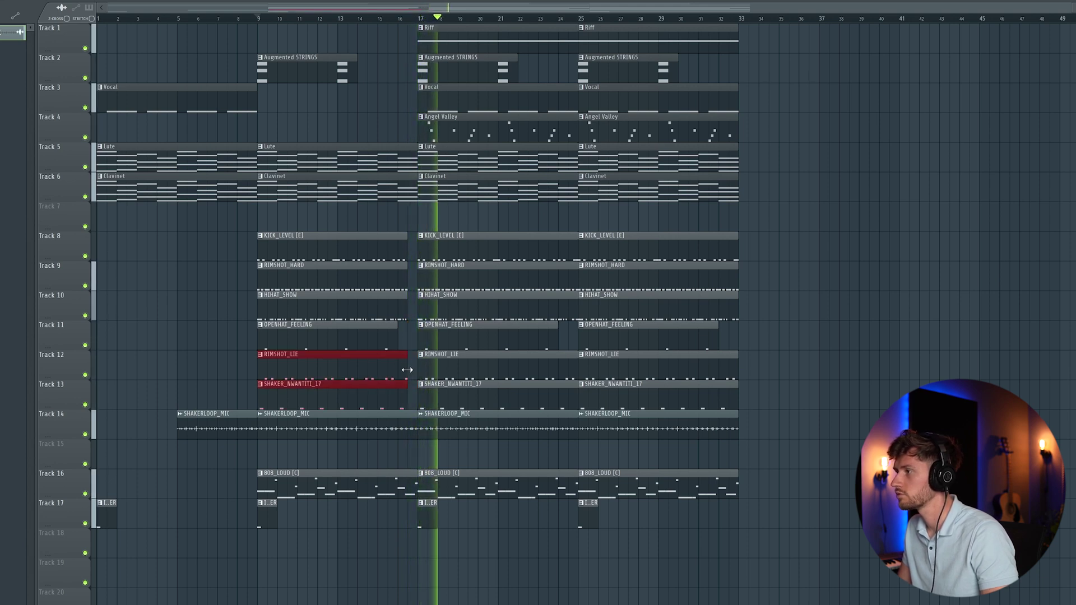
{"action": "left_click", "coordinate": [812, 263]}
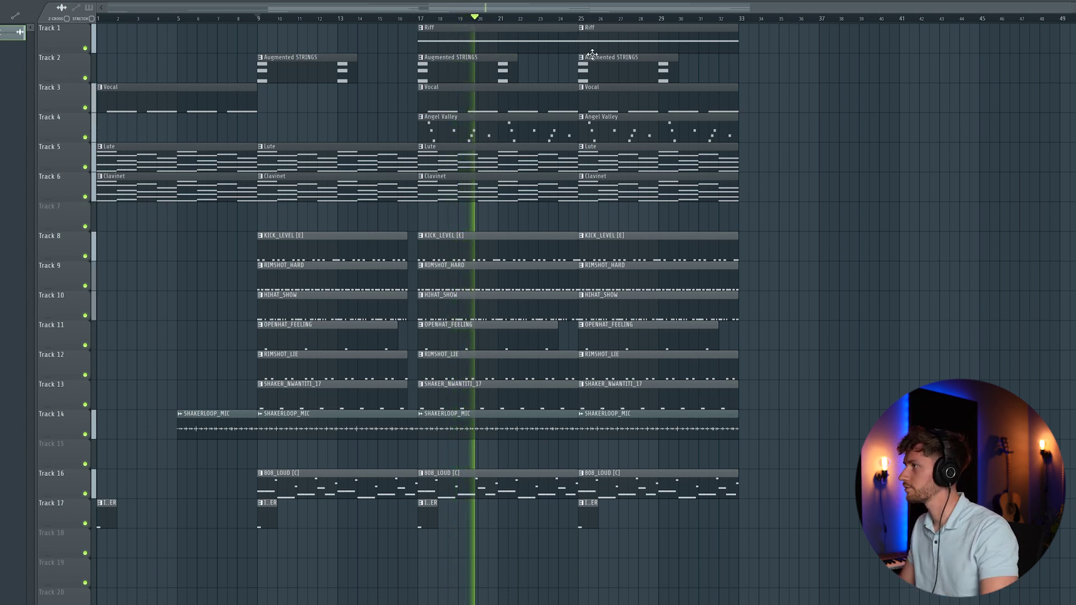
- Delete the Riff and Angel Valley clips between bars 25 and 33
{"action": "right_click", "coordinate": [645, 42]}
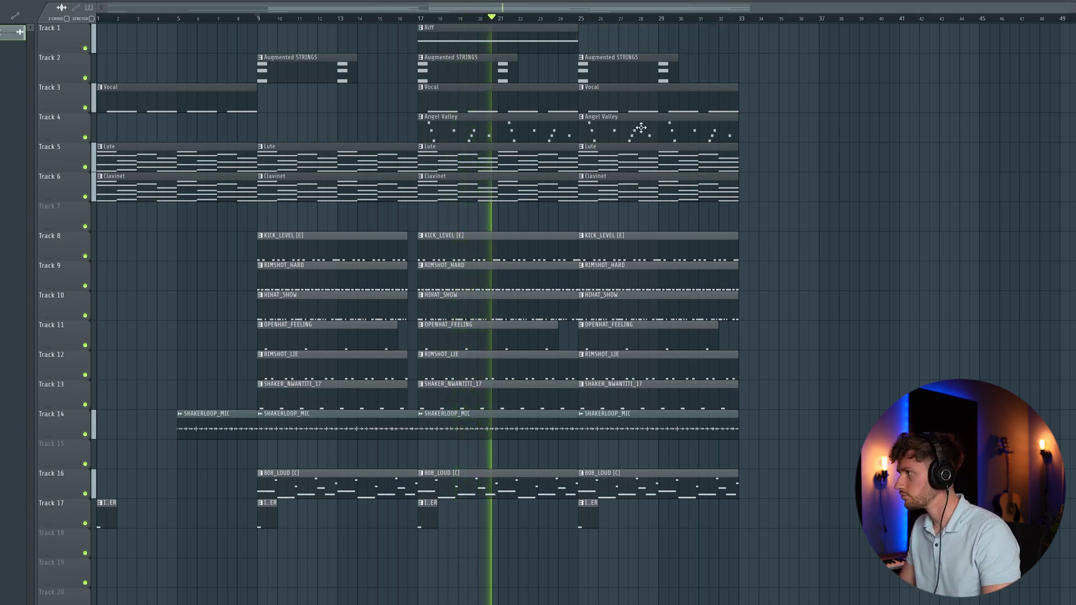
{"action": "right_click", "coordinate": [661, 129]}
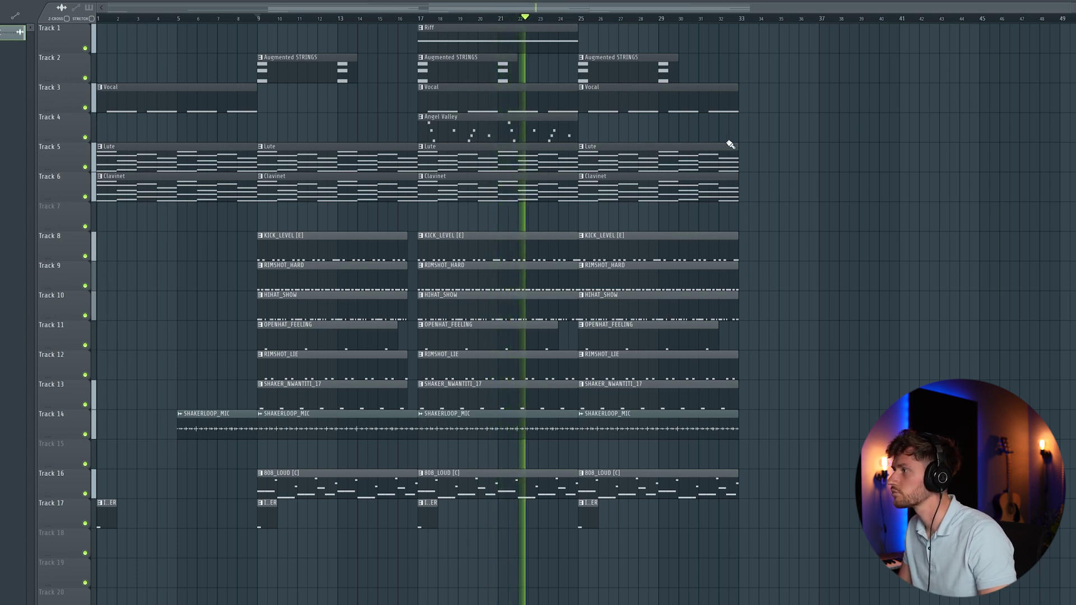
- Shorten the KICK_LEVEL [E], RIMSHOT_HARD, HIHAT_SHOW and 808_LOUD [C] clips starting at bar 17 to end at bar 24
{"action": "left_click_drag", "start_coordinate": [560, 203], "coordinate": [570, 348]}
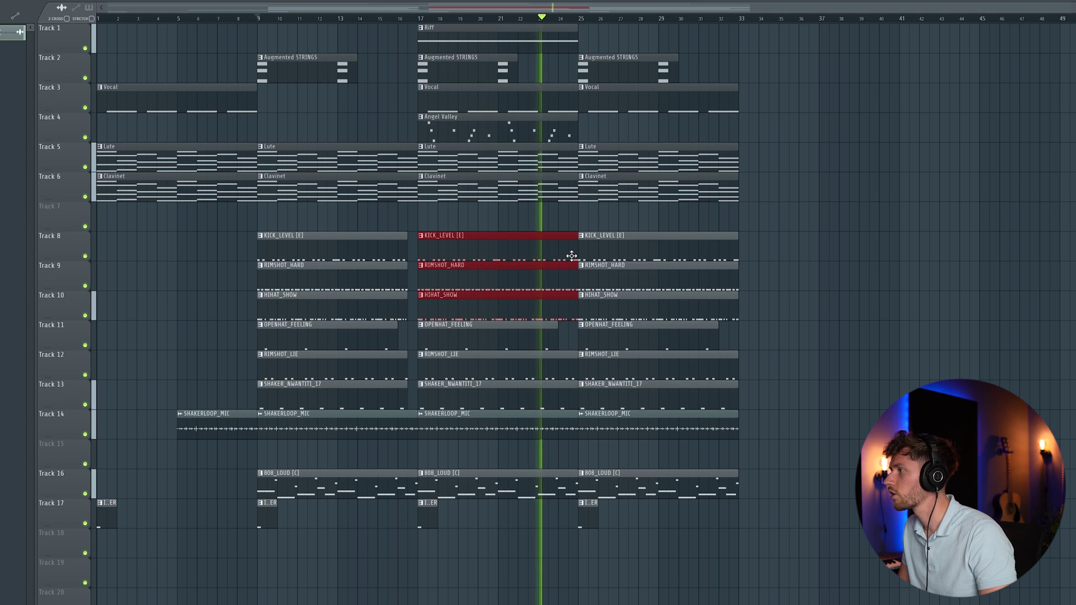
{"action": "left_click_drag", "start_coordinate": [575, 249], "coordinate": [560, 251]}
{"action": "left_click", "coordinate": [826, 254]}
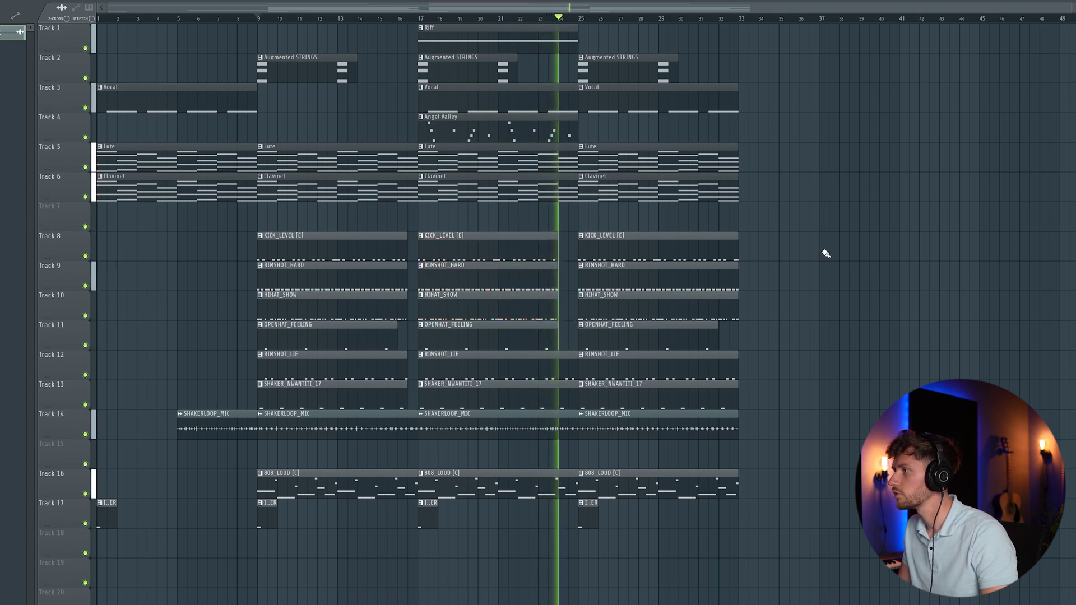
{"action": "left_click", "coordinate": [574, 481]}
{"action": "left_click_drag", "start_coordinate": [575, 481], "coordinate": [558, 481]}
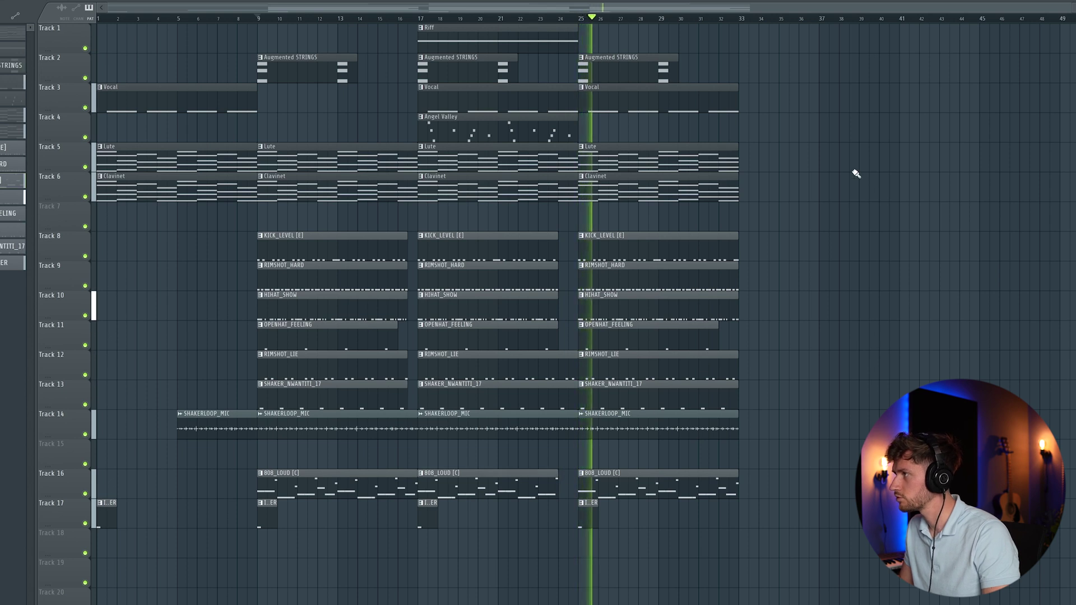
- Delete the Augmented STRINGS clip at bar 25 and duplicate the last Lute and Clavinet clips into bars 33 to 41
{"action": "right_click", "coordinate": [631, 72]}
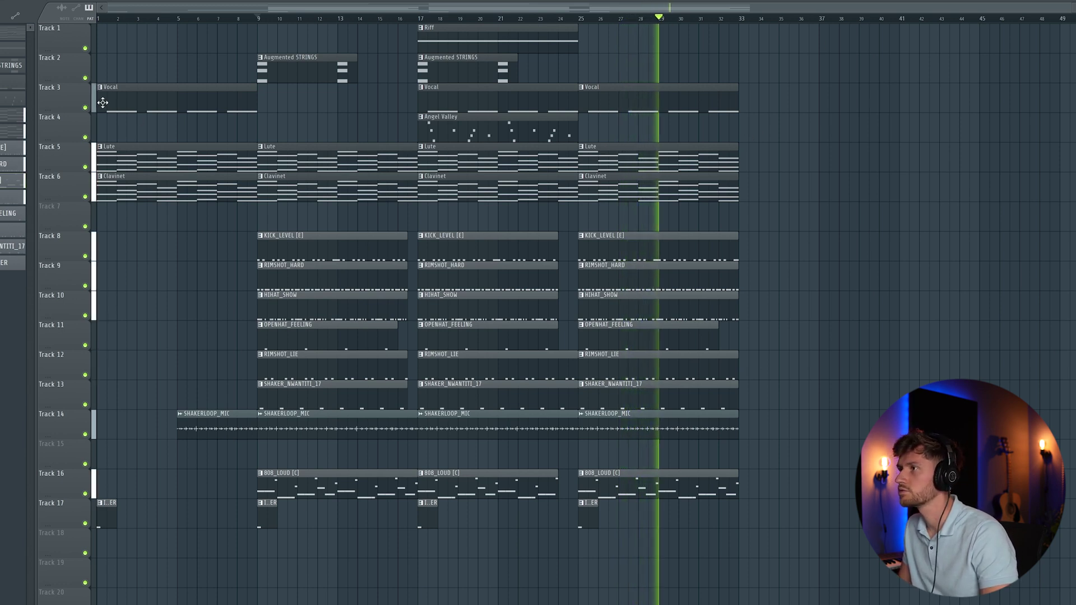
{"action": "left_click_drag", "start_coordinate": [768, 193], "coordinate": [697, 164]}
{"action": "key", "text": "ctrl+b"}
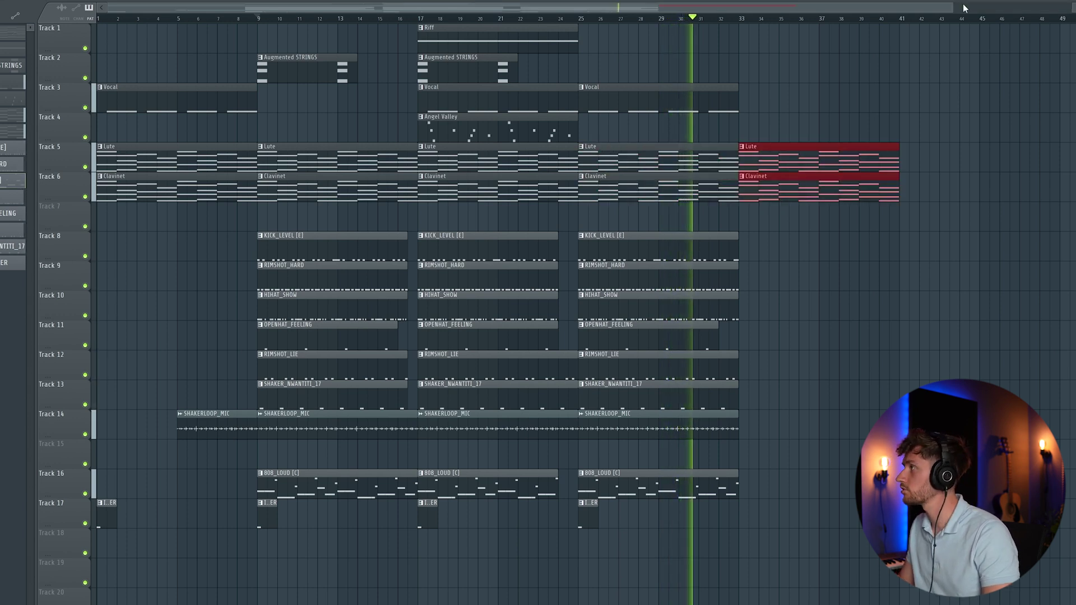
{"action": "scroll", "coordinate": [964, 7], "scroll_direction": "right", "scroll_amount": 3}
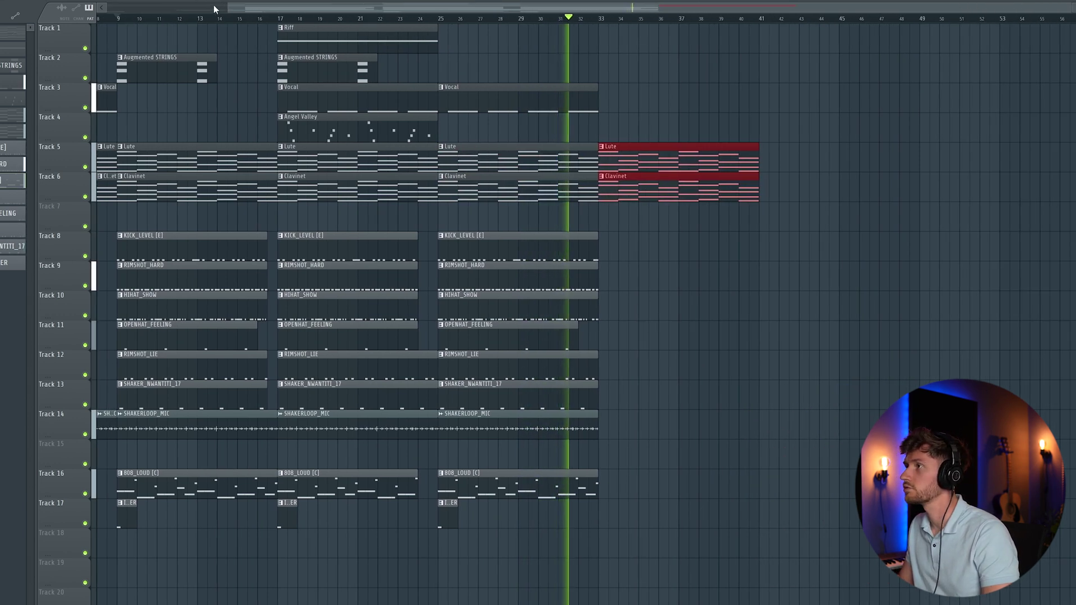
{"action": "left_click_drag", "start_coordinate": [214, 8], "coordinate": [97, 7]}
{"action": "left_click", "coordinate": [683, 259]}
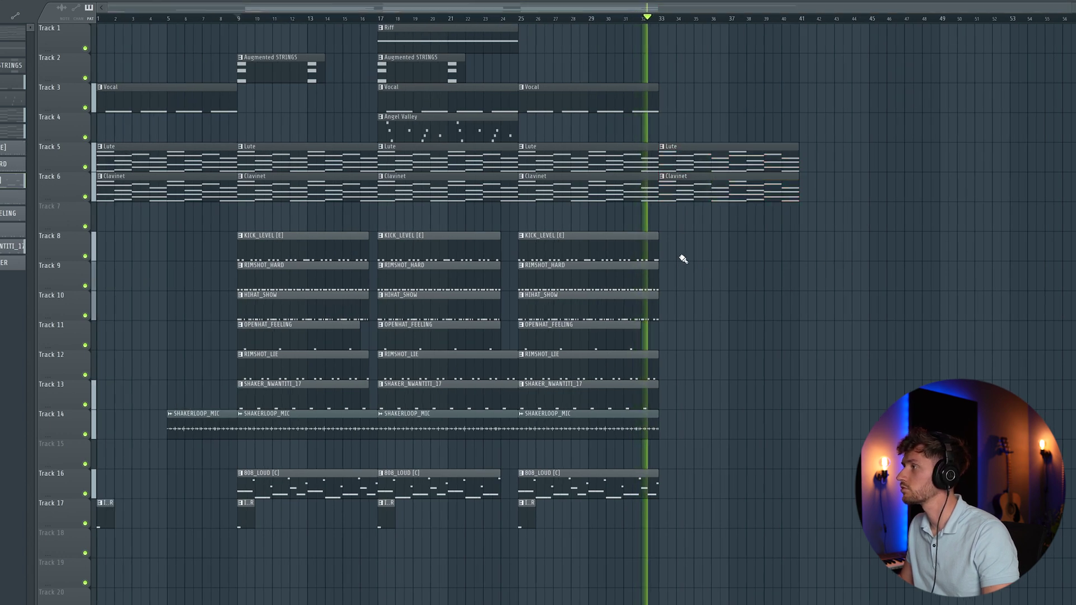
- Shorten the bar 25 KICK_LEVEL [E] clip to end half a bar before bar 33, and copy all clips from bars 17 to 25 to bar 41
{"action": "key", "text": "ctrl+v"}
{"action": "right_click", "coordinate": [753, 279]}
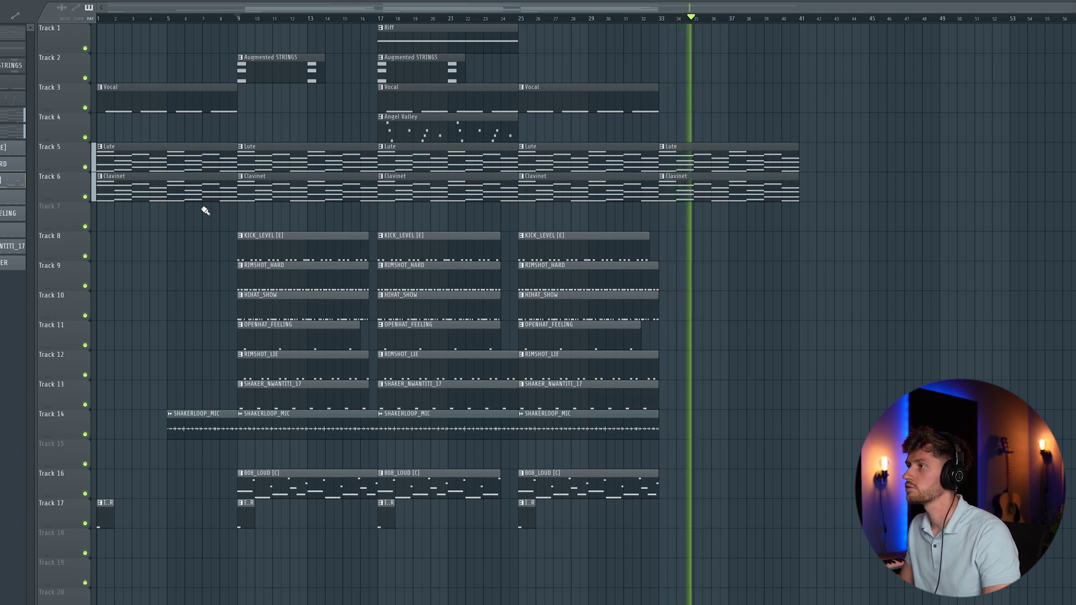
{"action": "left_click_drag", "start_coordinate": [471, 586], "coordinate": [381, 32]}
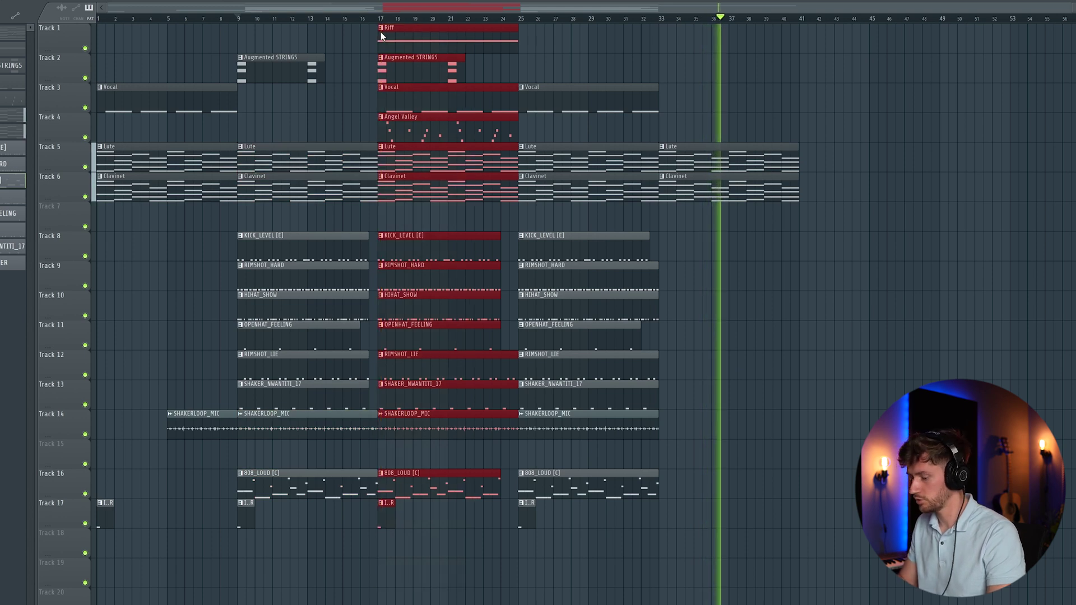
{"action": "key", "text": "ctrl+b"}
{"action": "left_click_drag", "start_coordinate": [547, 37], "coordinate": [828, 40]}
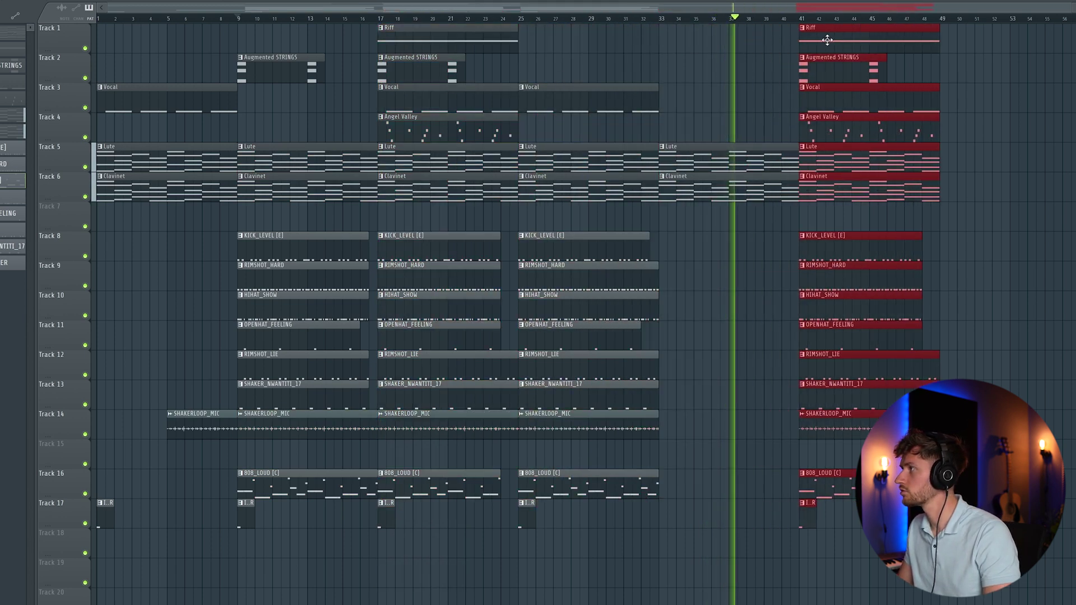
{"action": "left_click", "coordinate": [1009, 137]}
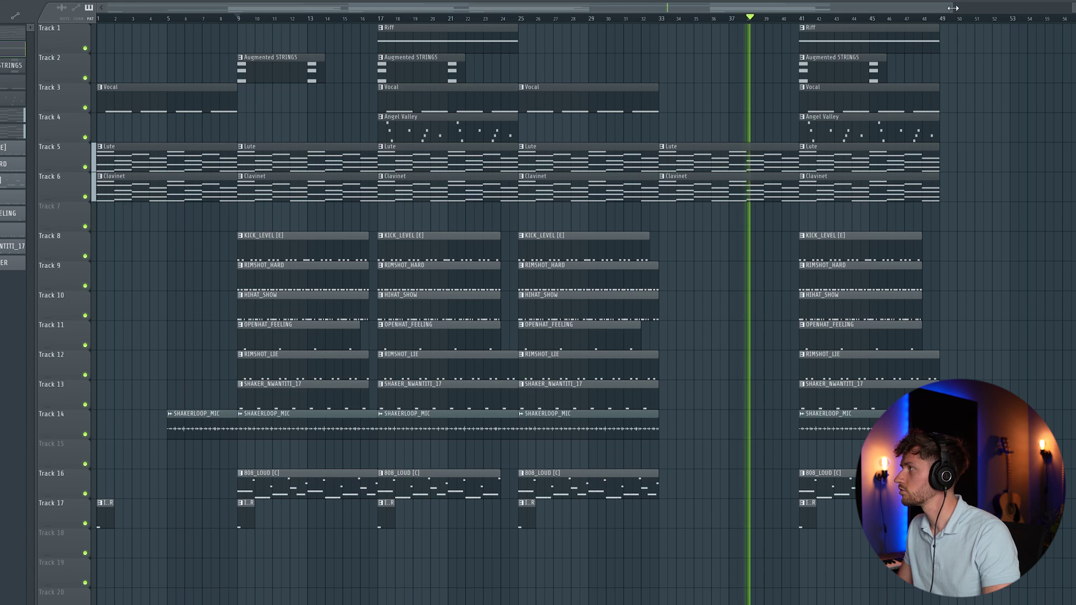
- Copy all clips from bars 25 to 33, including melodies, drums, 808 and impact, to bar 49
{"action": "left_click_drag", "start_coordinate": [953, 8], "coordinate": [992, 8]}
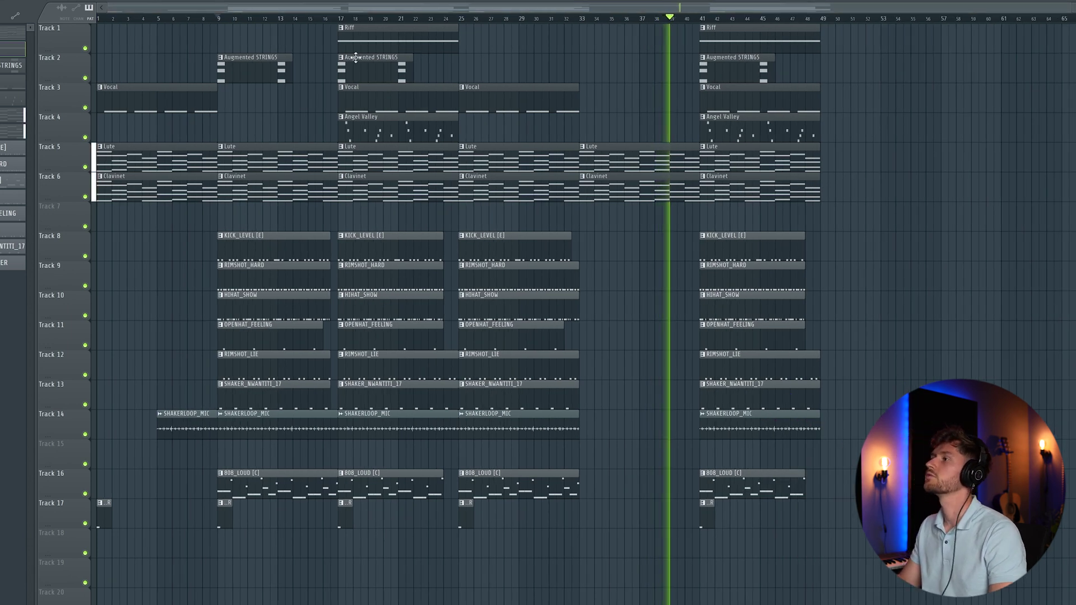
{"action": "left_click_drag", "start_coordinate": [554, 558], "coordinate": [861, 100]}
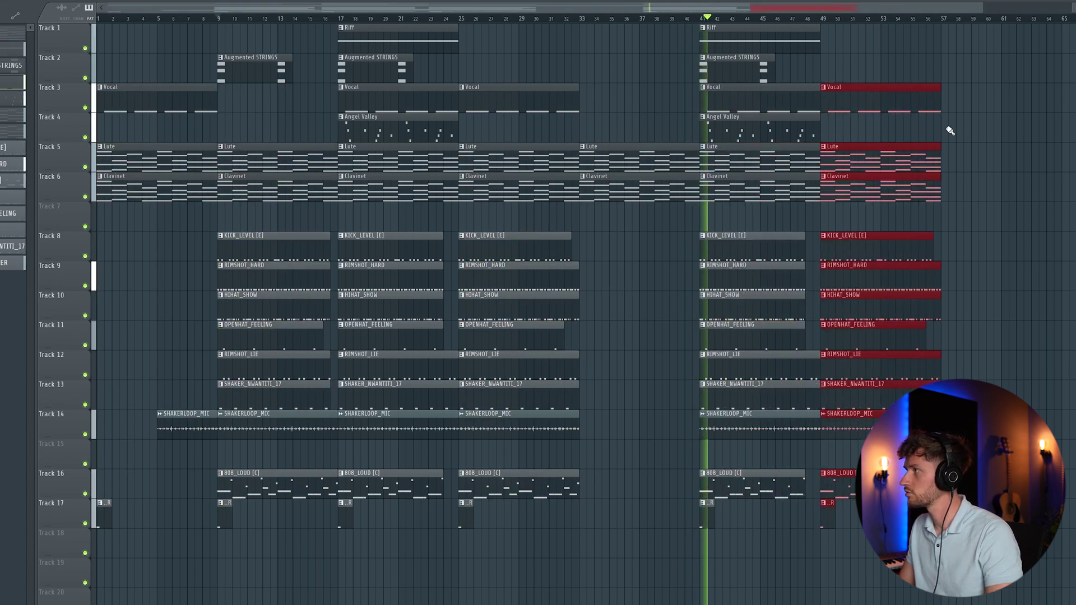
{"action": "left_click", "coordinate": [951, 130]}
- Move the Riff clip from bar 41 to bar 49 and add an Angel Valley clip at bar 49
{"action": "left_click_drag", "start_coordinate": [742, 34], "coordinate": [864, 38]}
{"action": "key", "text": "space"}
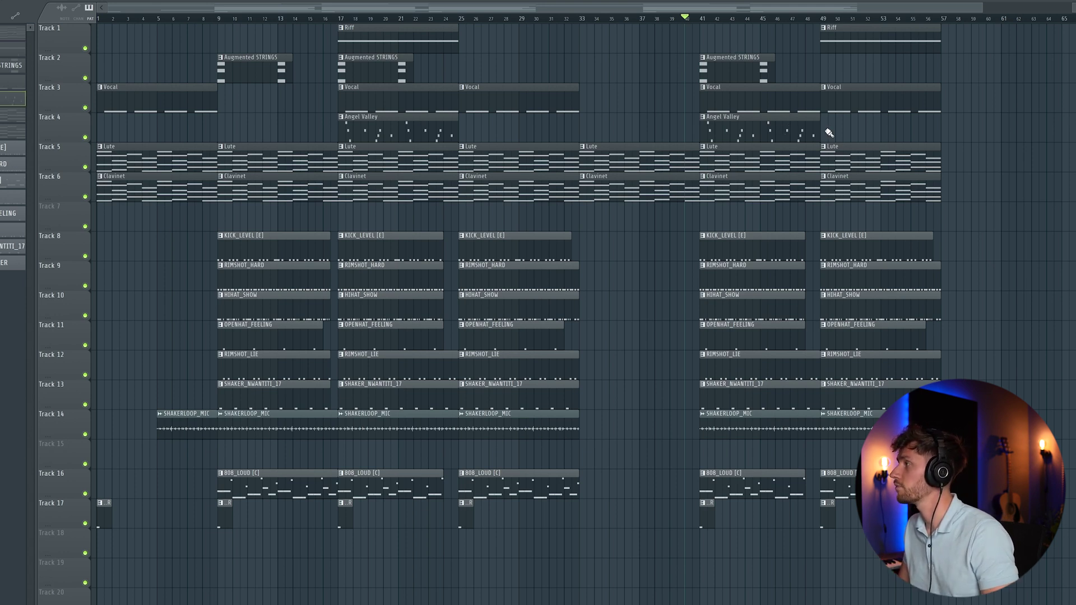
{"action": "key", "text": "space"}
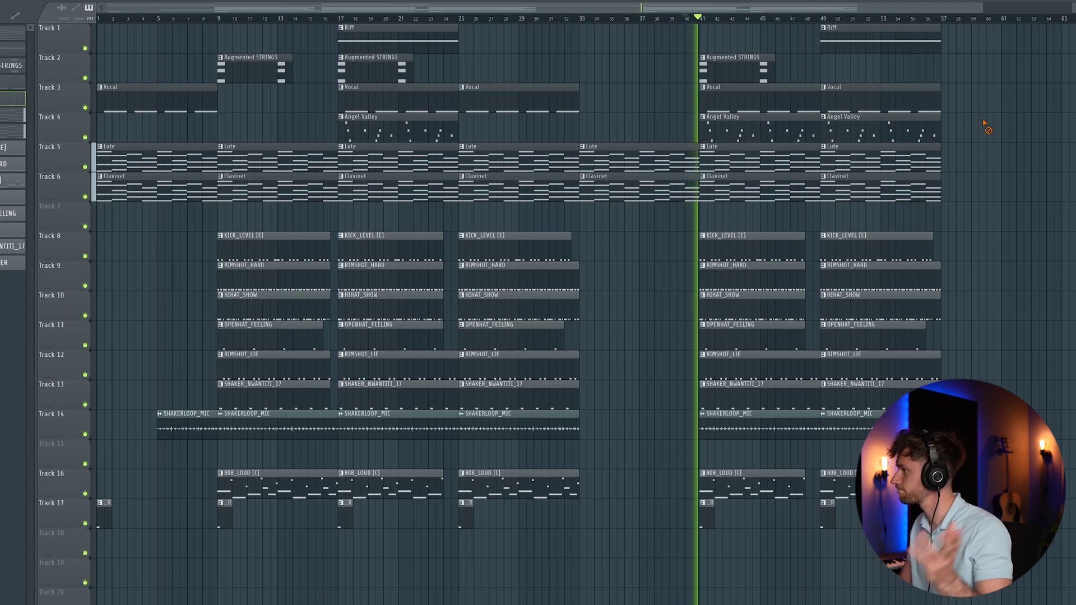
- Place a copy of the four-bar SHAKERLOOP_MIC clip from bar 5 at bar 37 on Track 14
{"action": "left_click", "coordinate": [184, 425]}
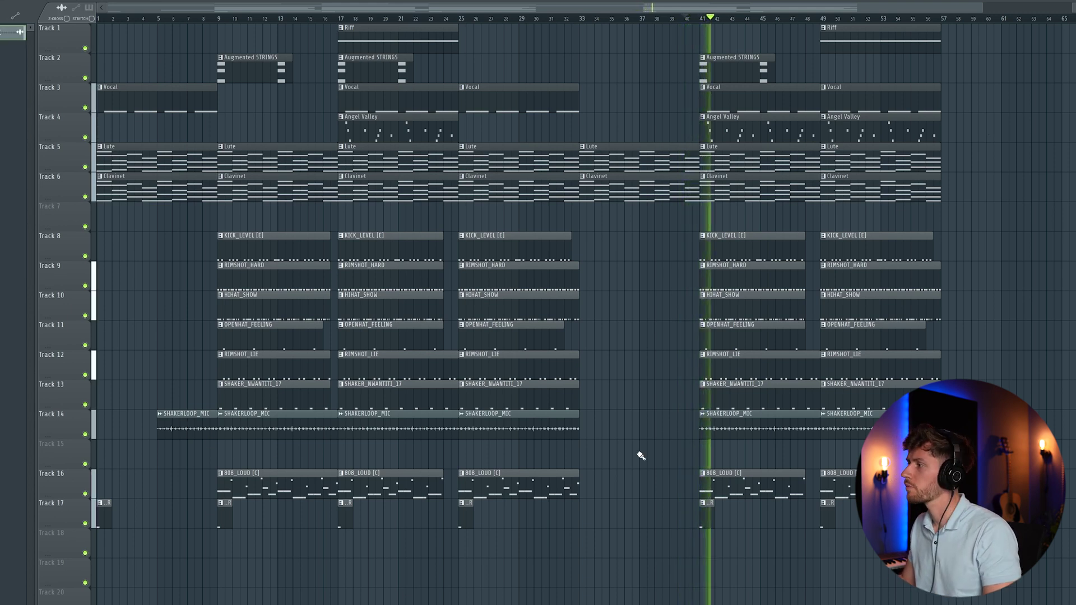
{"action": "left_click", "coordinate": [640, 422]}
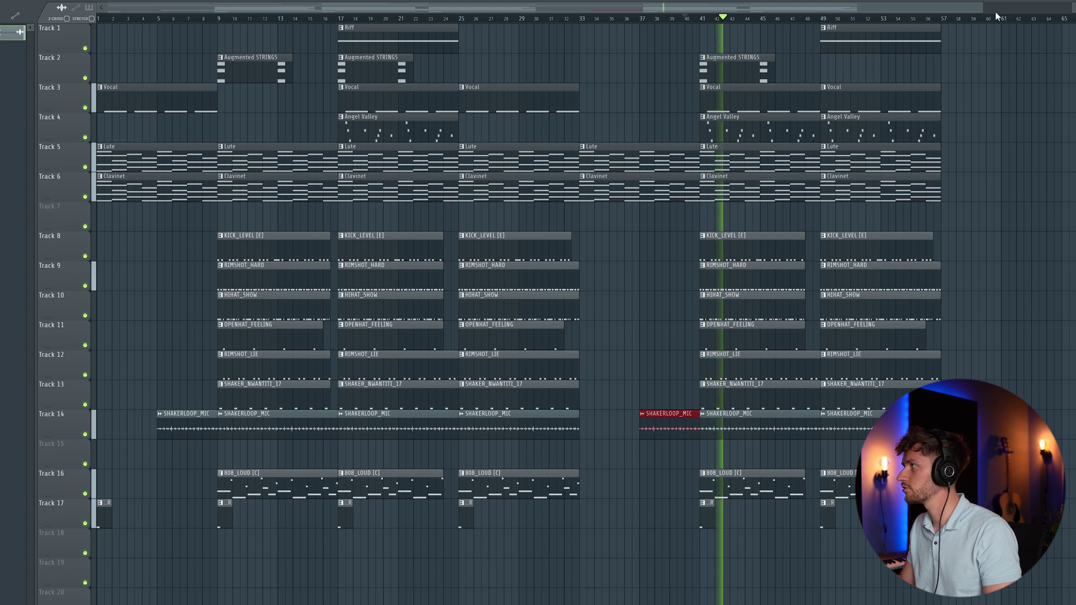
- Trim RIMSHOT_LIE, SHAKER_NWANTITI_17 and SHAKERLOOP_MIC at bars 17 and 41 to end at bars 24 and 48, and the bar 9 SHAKERLOOP_MIC to mid-bar 16
{"action": "scroll", "coordinate": [997, 16], "scroll_direction": "down", "scroll_amount": 2}
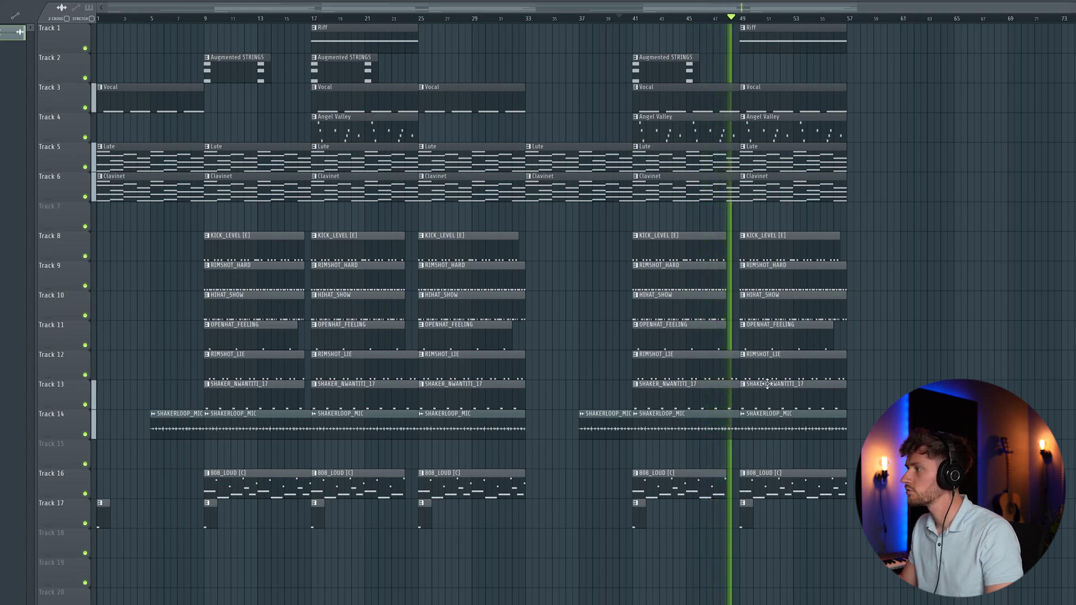
{"action": "left_click_drag", "start_coordinate": [732, 443], "coordinate": [645, 359]}
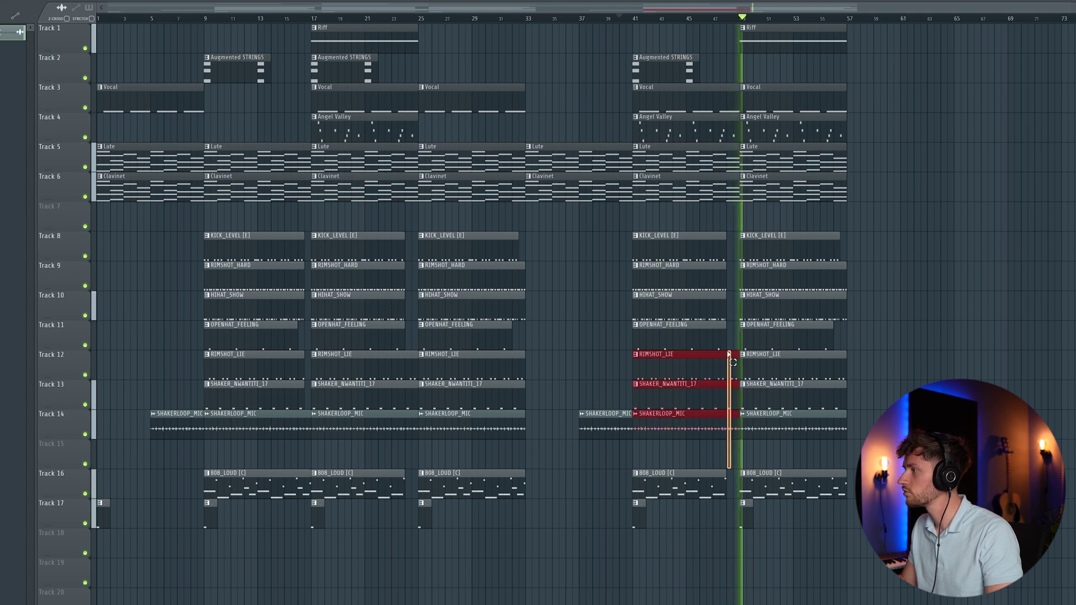
{"action": "key", "text": "space"}
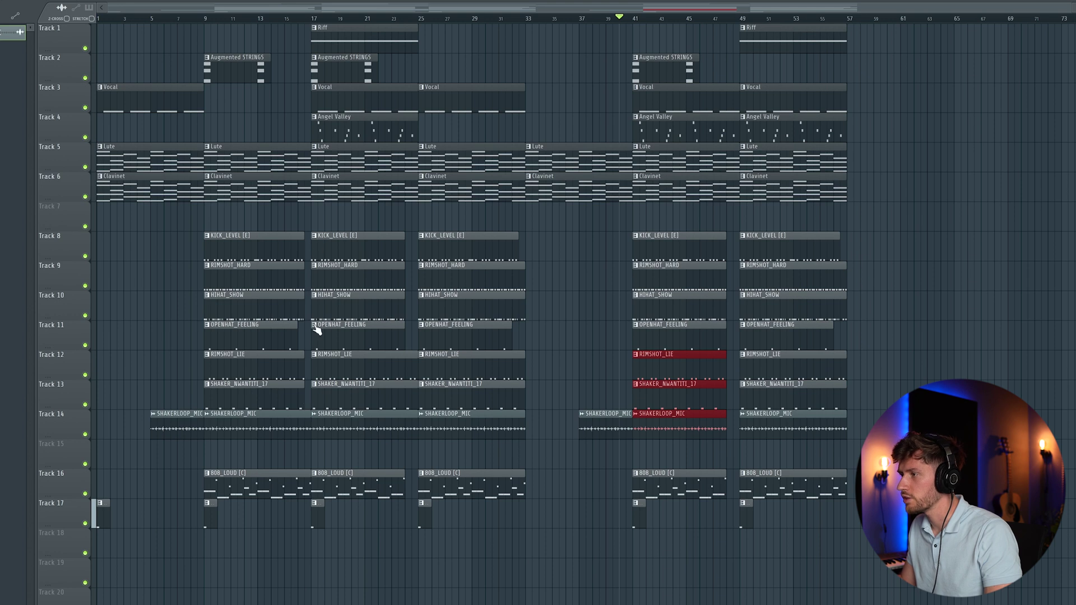
{"action": "left_click", "coordinate": [304, 434]}
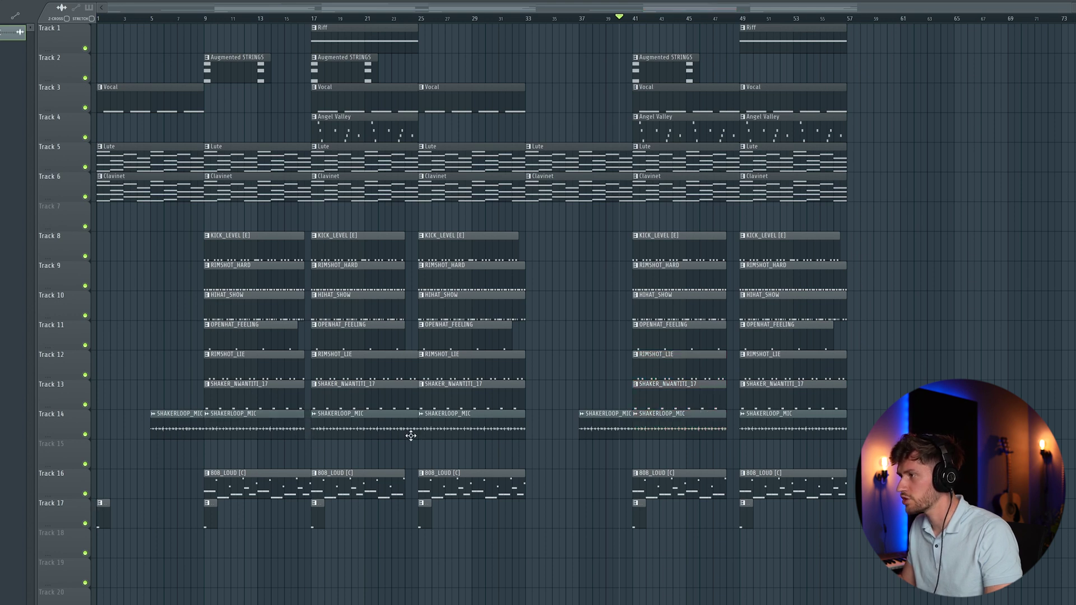
{"action": "left_click_drag", "start_coordinate": [411, 452], "coordinate": [405, 365]}
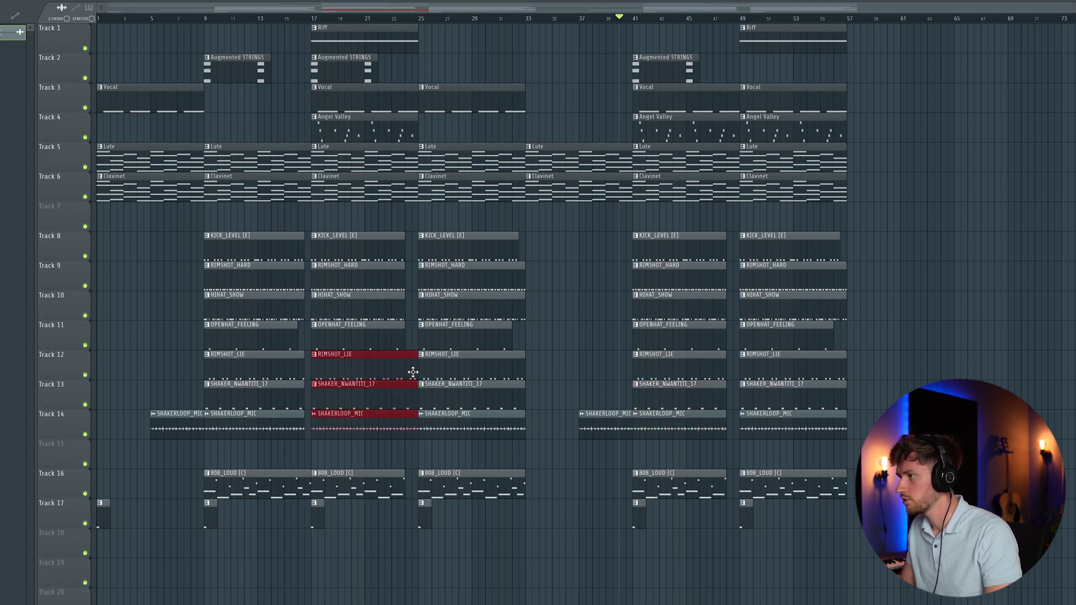
- Add an IMPACT_FINDER clip on Track 17 and an Augmented STRINGS clip on Track 2 at bar 33
{"action": "left_click", "coordinate": [554, 232]}
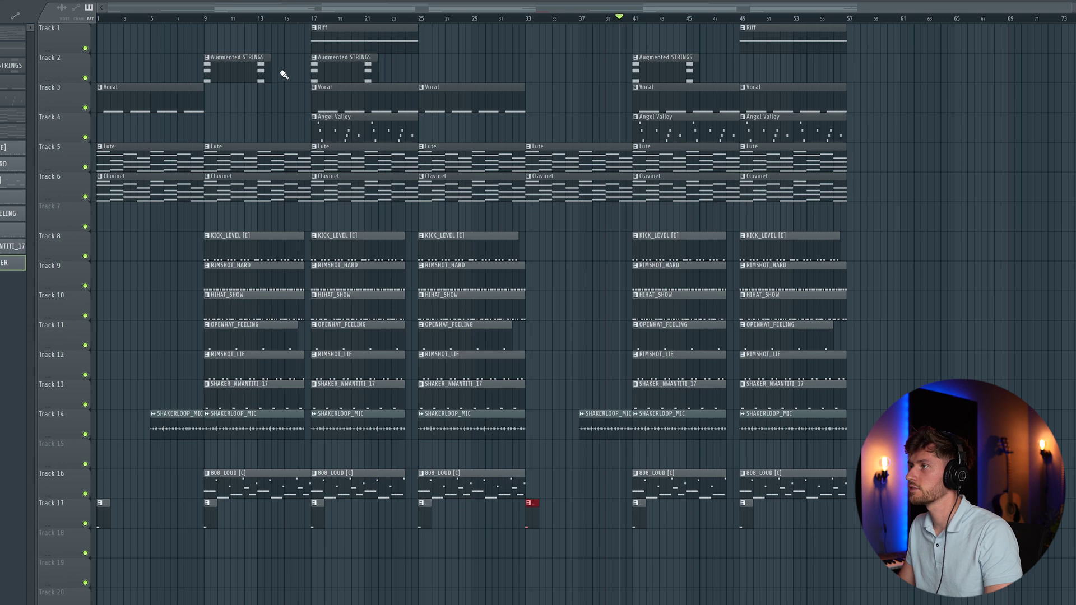
{"action": "left_click", "coordinate": [543, 74]}
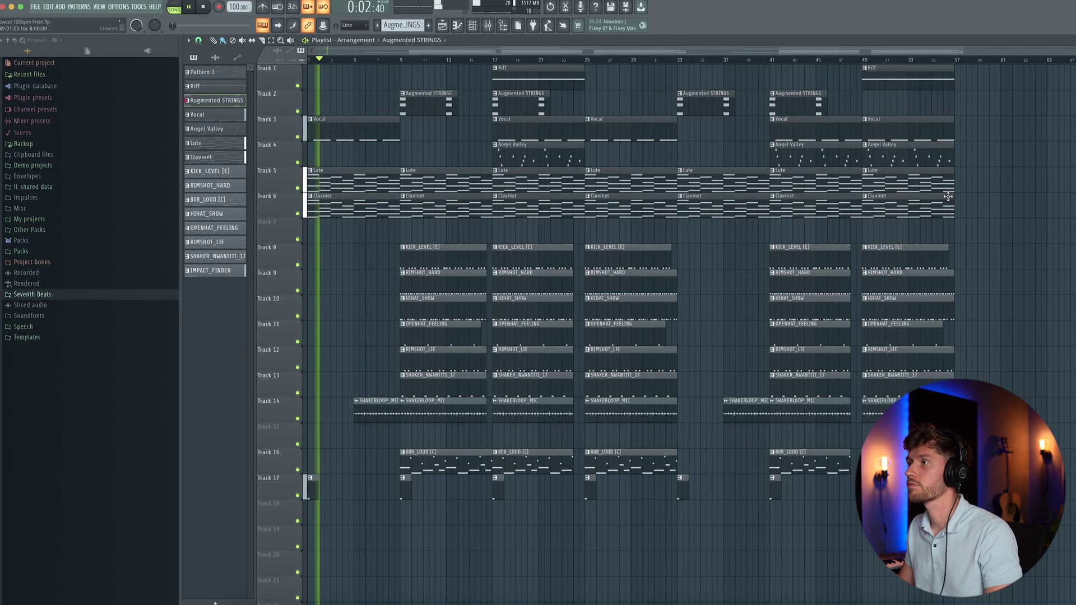
- Inspect the Fruity delay 2 and ValhallaVintageVerb settings on the Vocal mixer channel
{"action": "key", "text": "F9"}
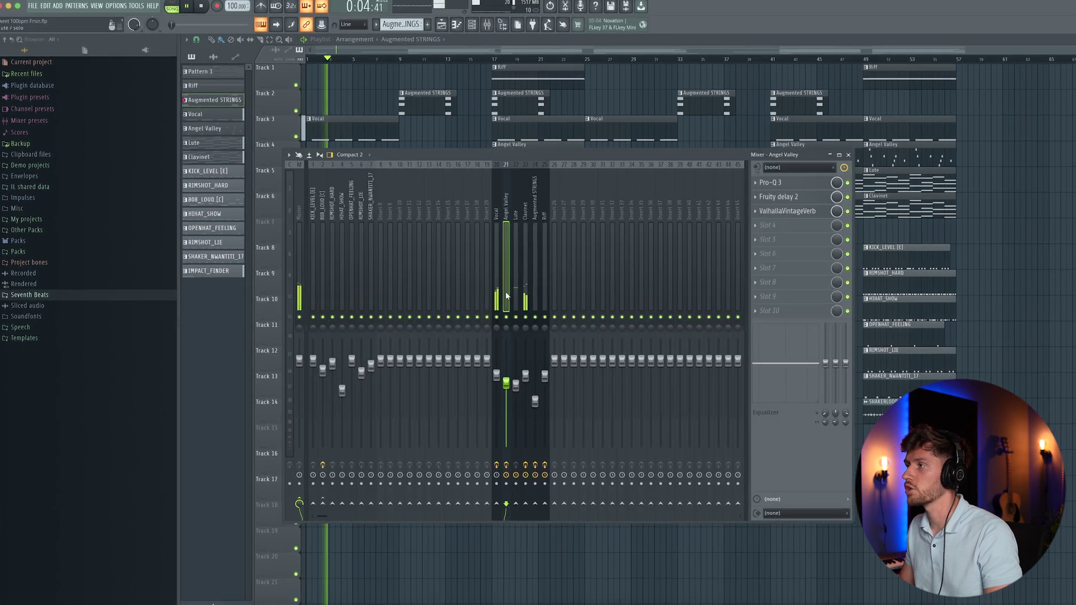
{"action": "left_click", "coordinate": [500, 214]}
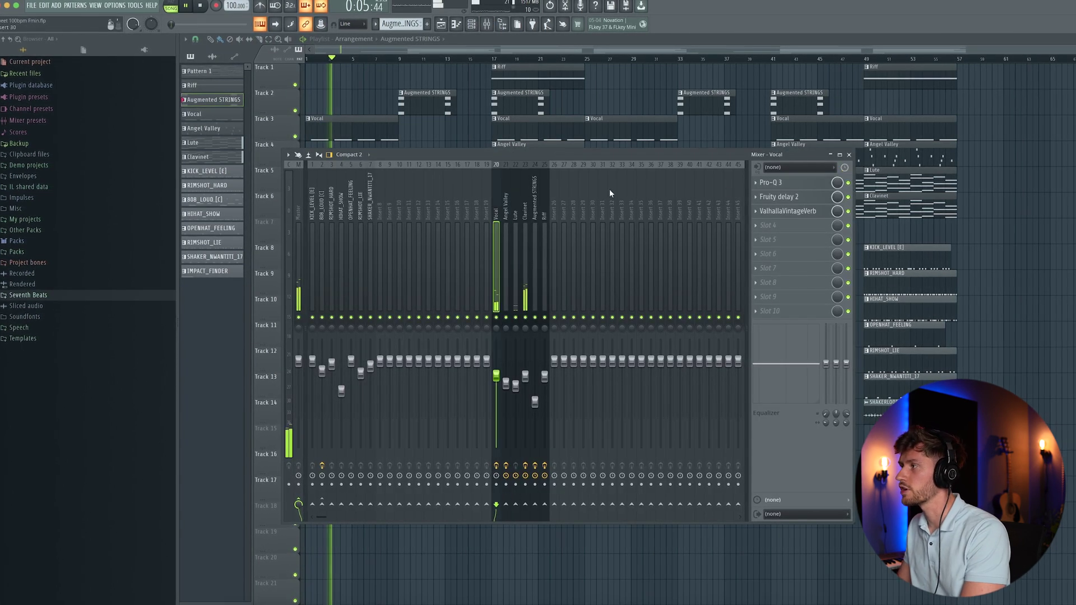
{"action": "left_click", "coordinate": [796, 199]}
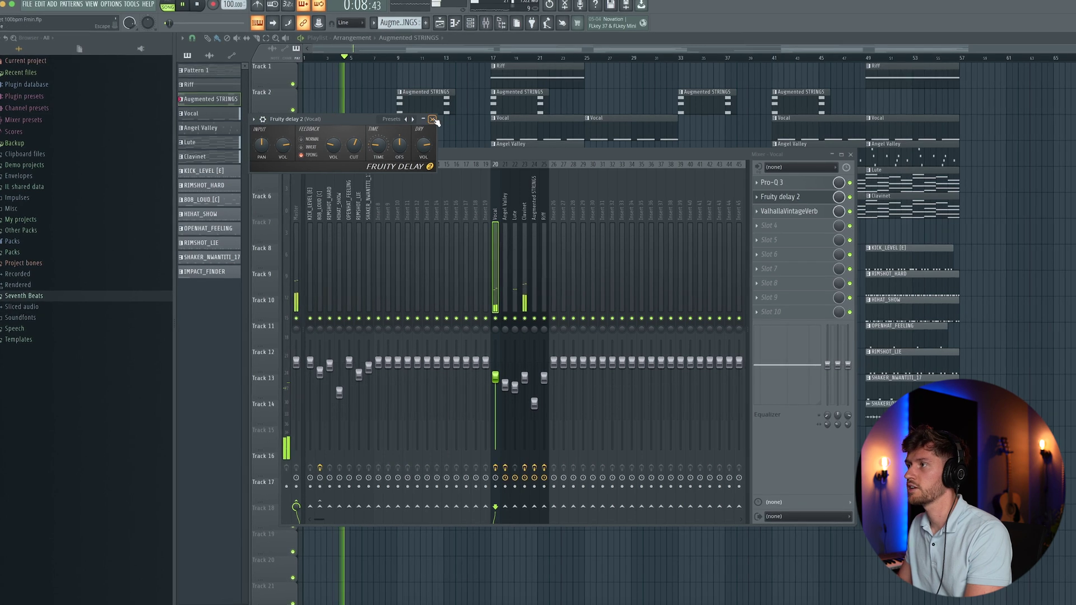
{"action": "left_click", "coordinate": [433, 120]}
{"action": "left_click", "coordinate": [789, 212]}
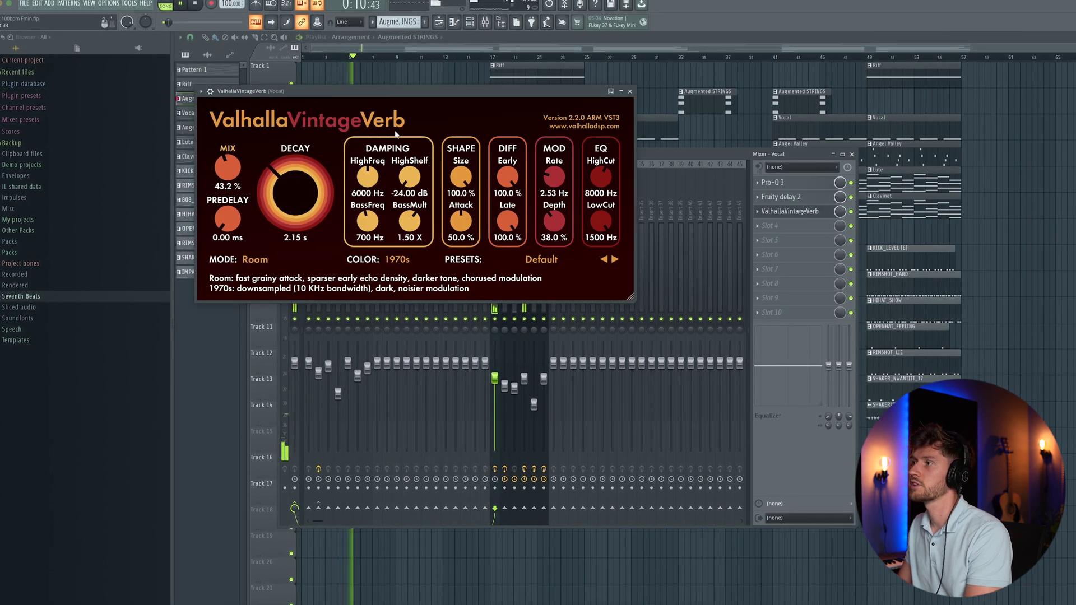
{"action": "left_click", "coordinate": [630, 91]}
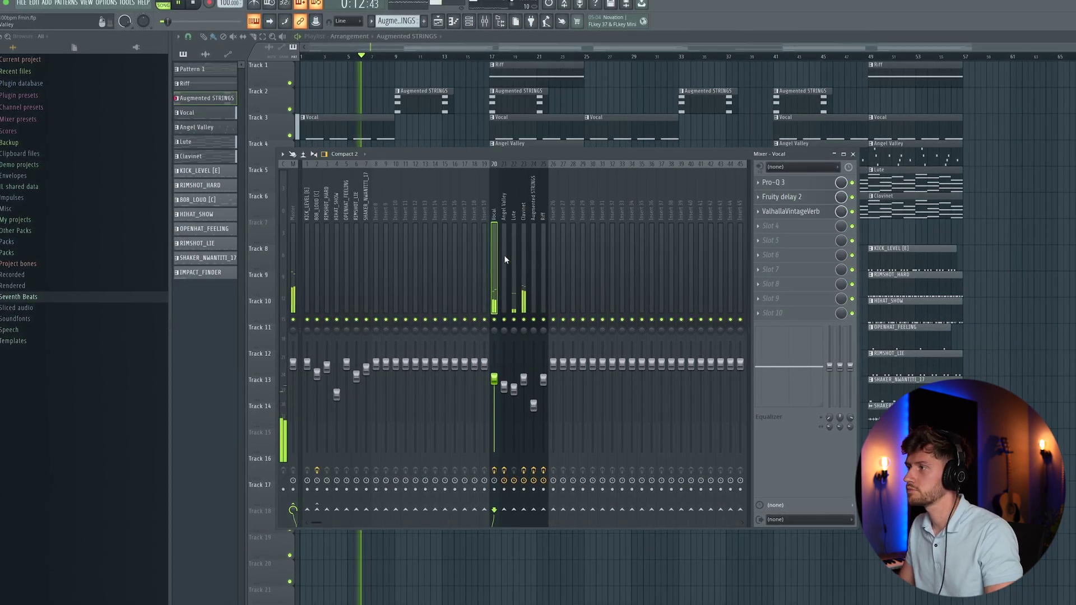
- Inspect the Chorus JUN-6 and ValhallaVintageVerb settings on the Clavinet mixer channel, then close the mixer
{"action": "left_click", "coordinate": [525, 221]}
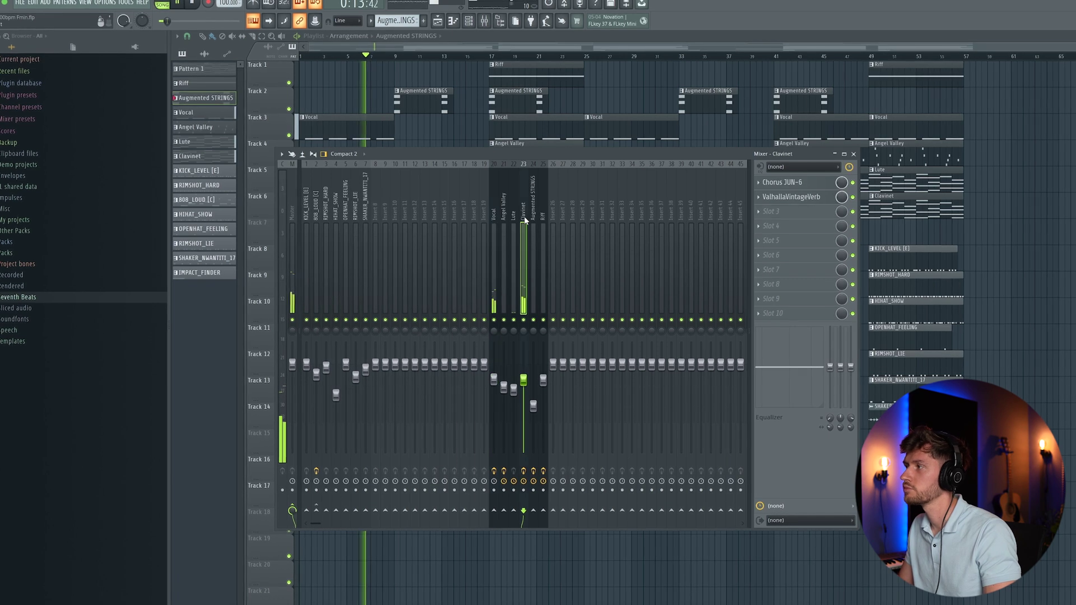
{"action": "left_click", "coordinate": [786, 183]}
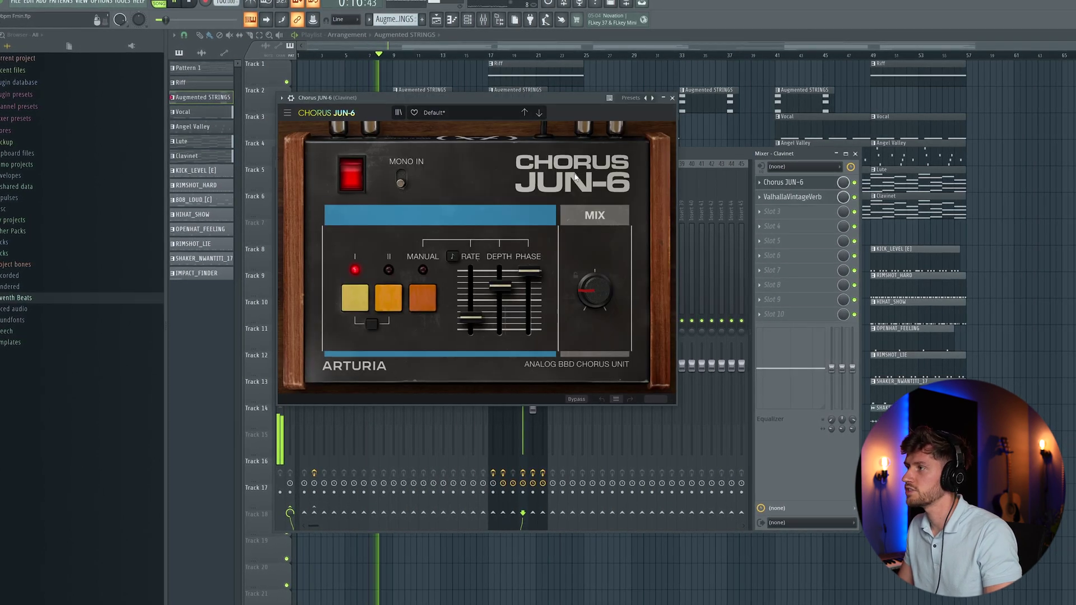
{"action": "left_click", "coordinate": [673, 98]}
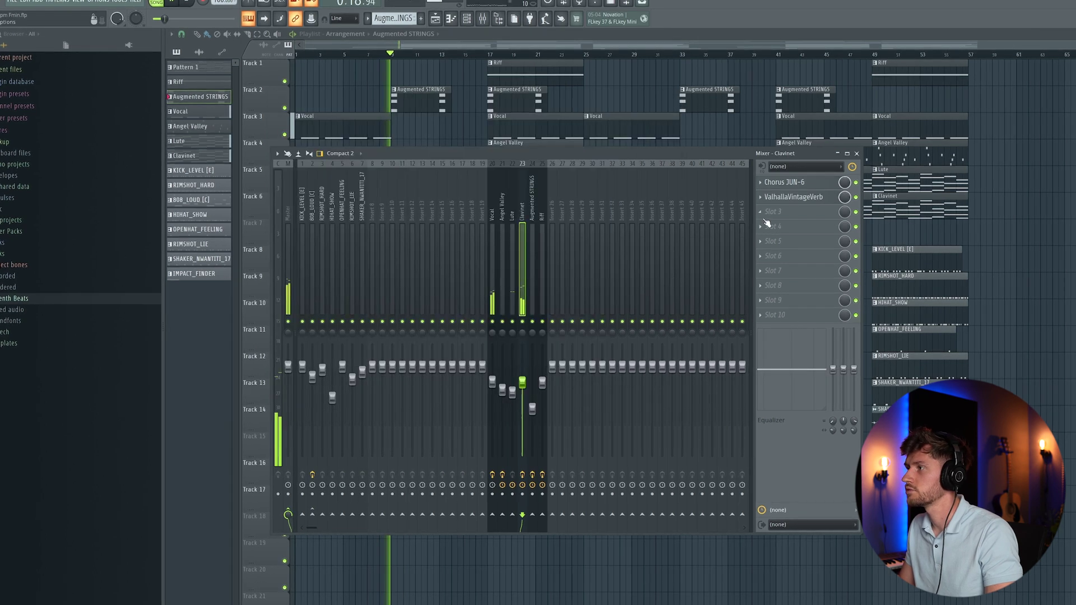
{"action": "left_click", "coordinate": [790, 199]}
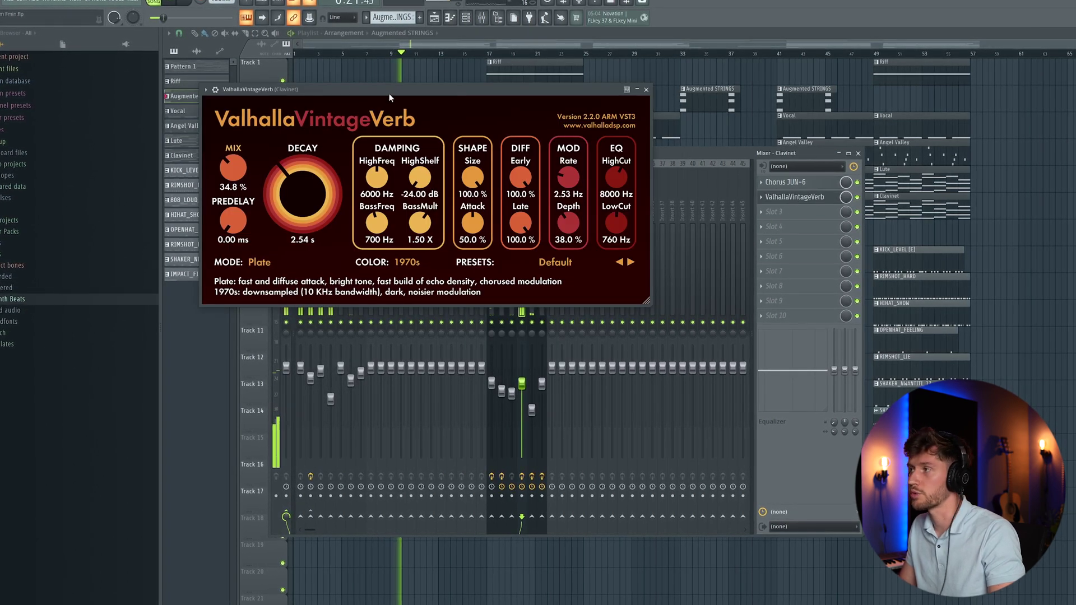
{"action": "left_click", "coordinate": [650, 87]}
{"action": "key", "text": "F9"}
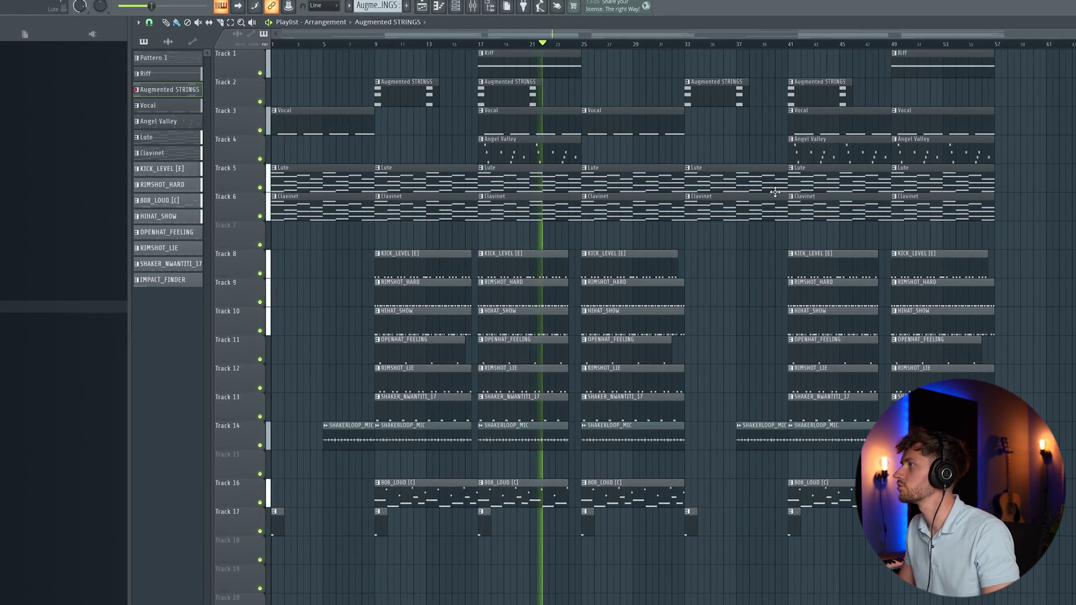
- Review the arrangement during playback from bar 21 through the final sections ending at bar 57
{"action": "scroll", "coordinate": [832, 32], "scroll_direction": "up", "scroll_amount": 2}
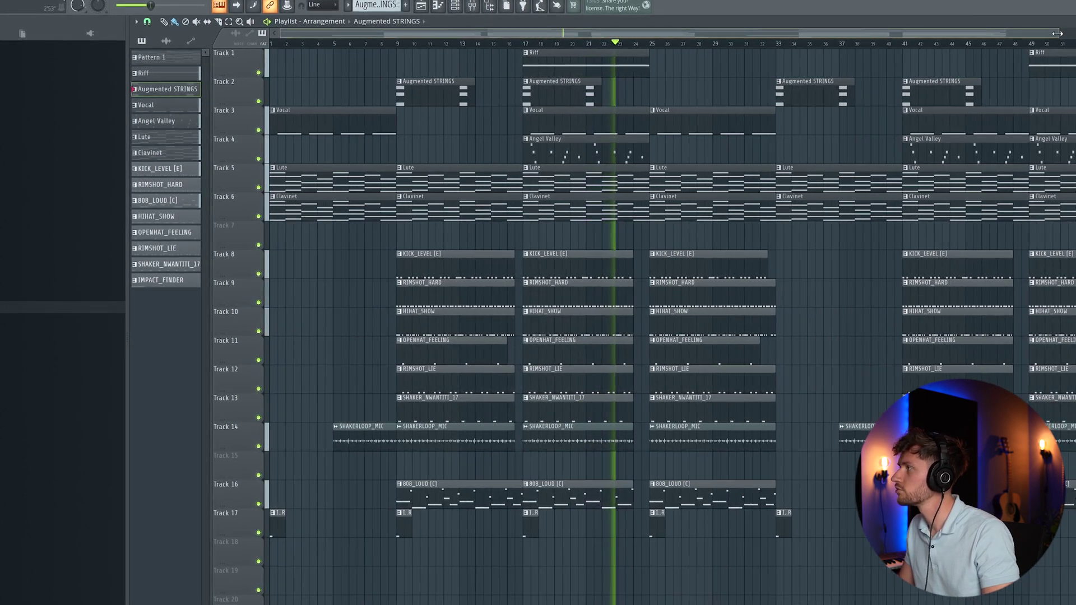
{"action": "left_click_drag", "start_coordinate": [841, 28], "coordinate": [874, 31]}
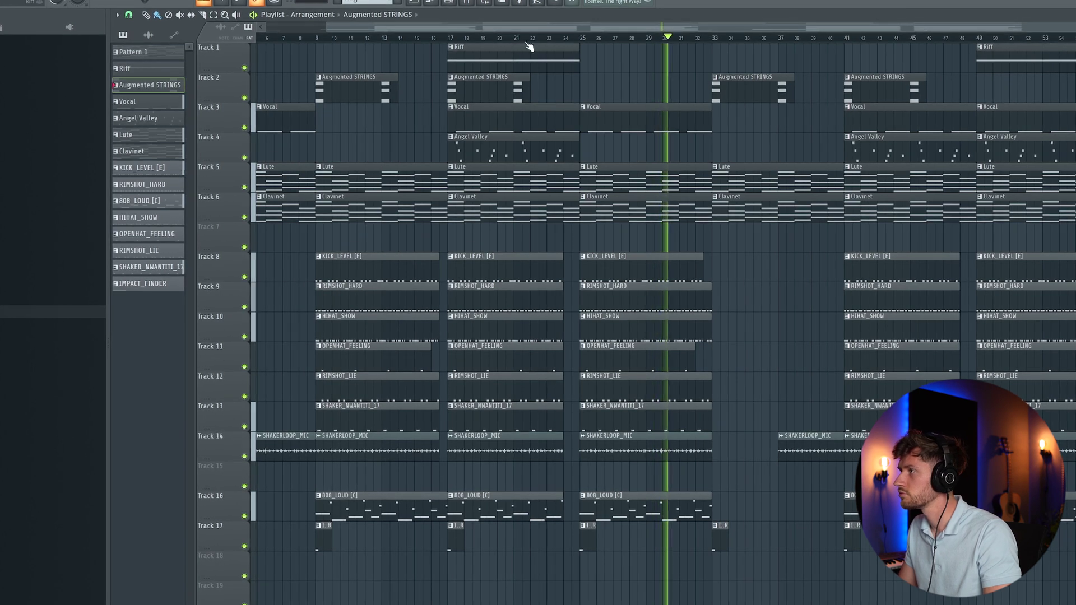
{"action": "scroll", "coordinate": [523, 22], "scroll_direction": "right", "scroll_amount": 3}
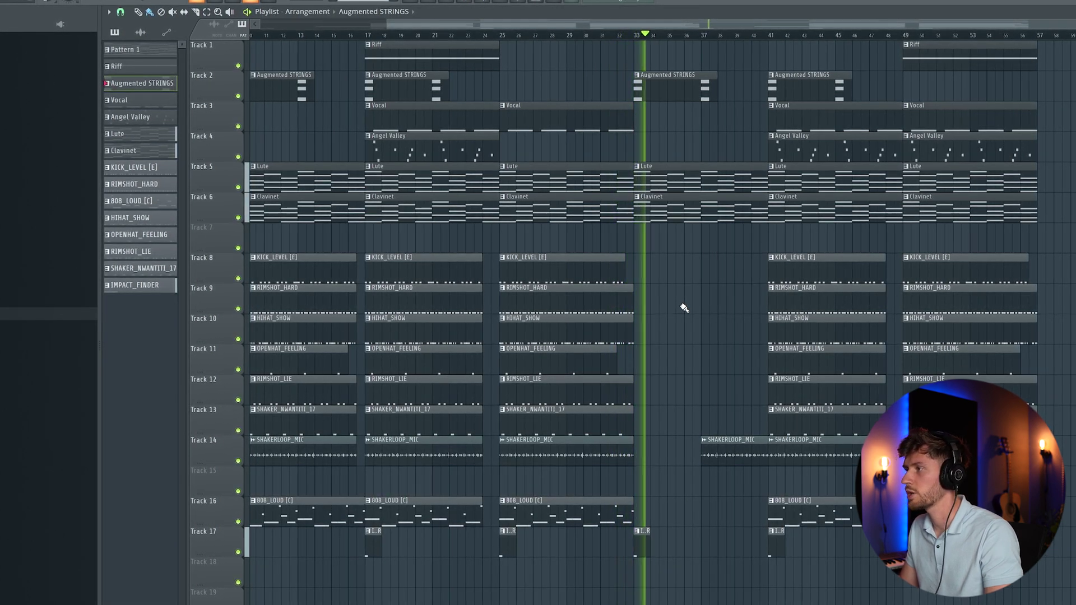
{"action": "left_click_drag", "start_coordinate": [577, 22], "coordinate": [537, 21]}
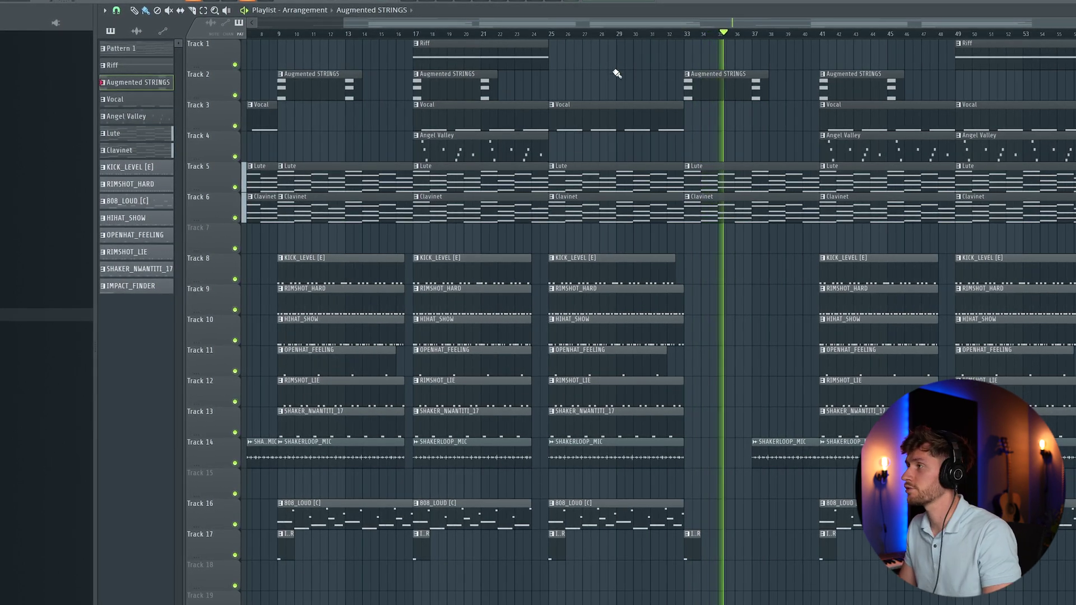
{"action": "left_click_drag", "start_coordinate": [567, 24], "coordinate": [705, 26]}
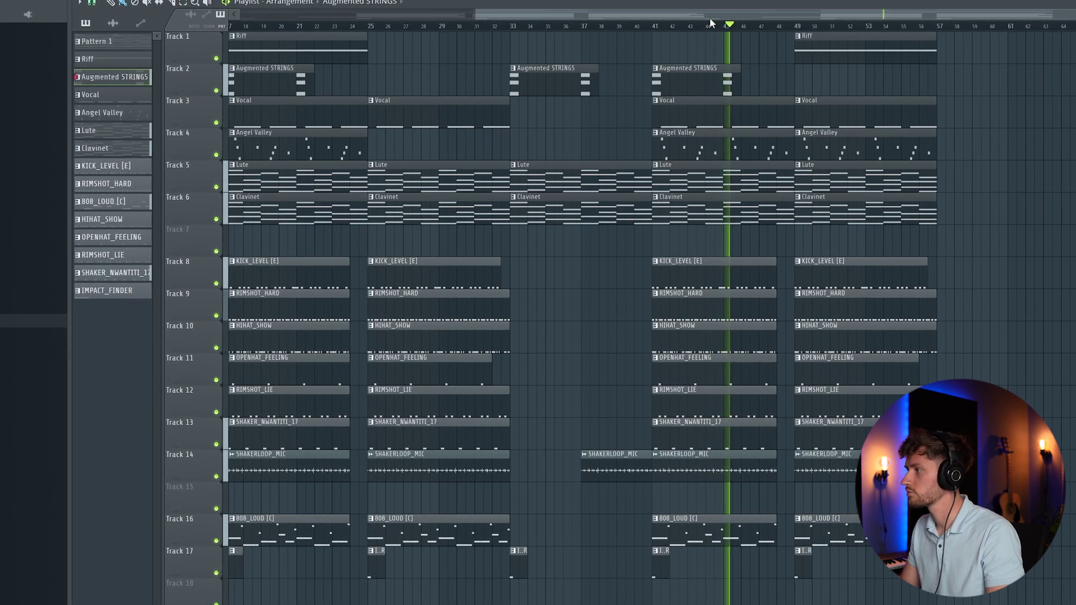
{"action": "left_click_drag", "start_coordinate": [710, 17], "coordinate": [856, 17]}
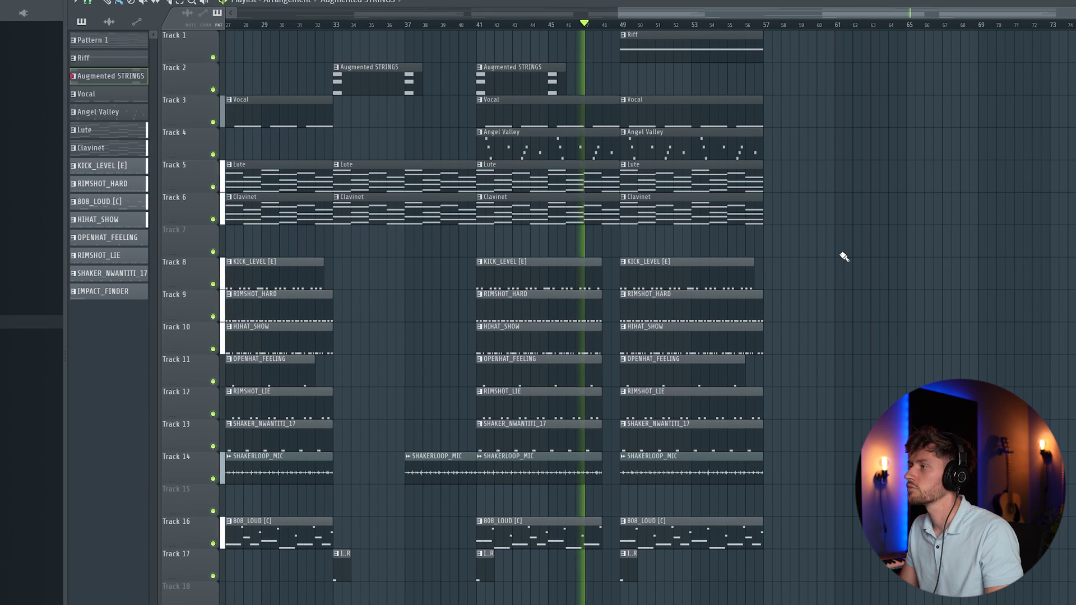